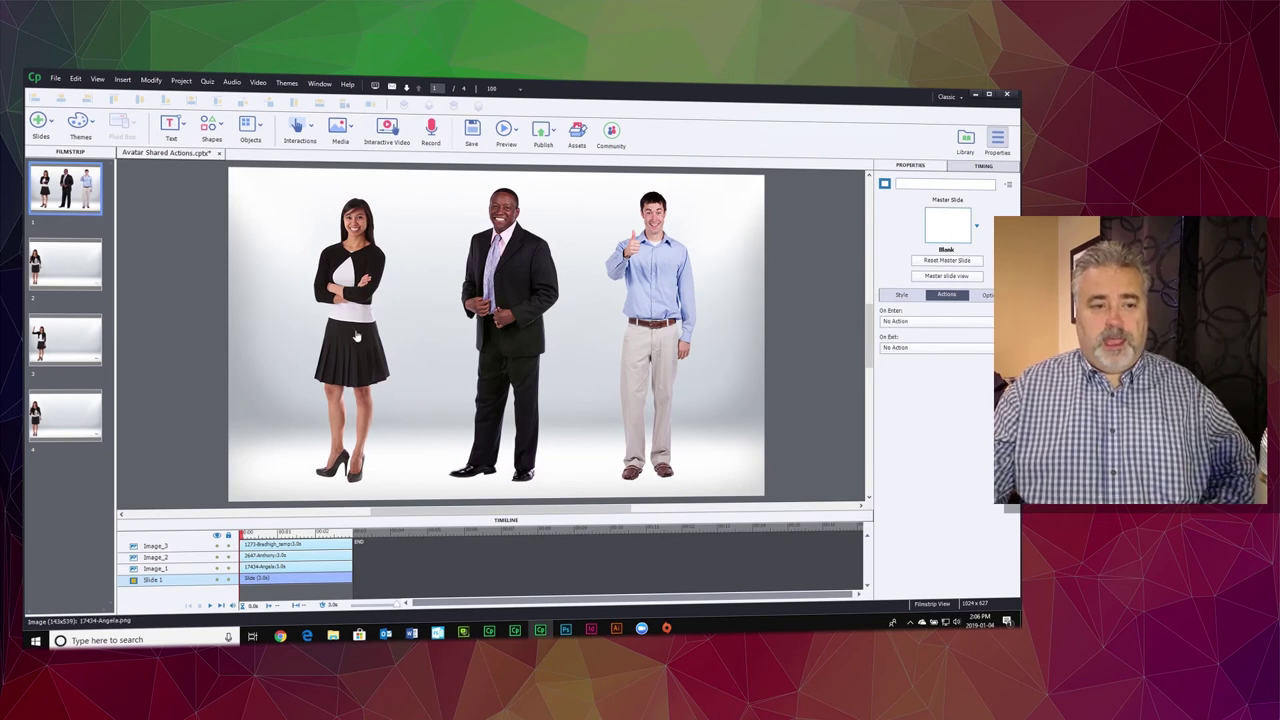
Examine the Normal, NewState1 and NewState2 states of the character image on slide 2, and compare slides 1 and 2
left_click(69, 268)
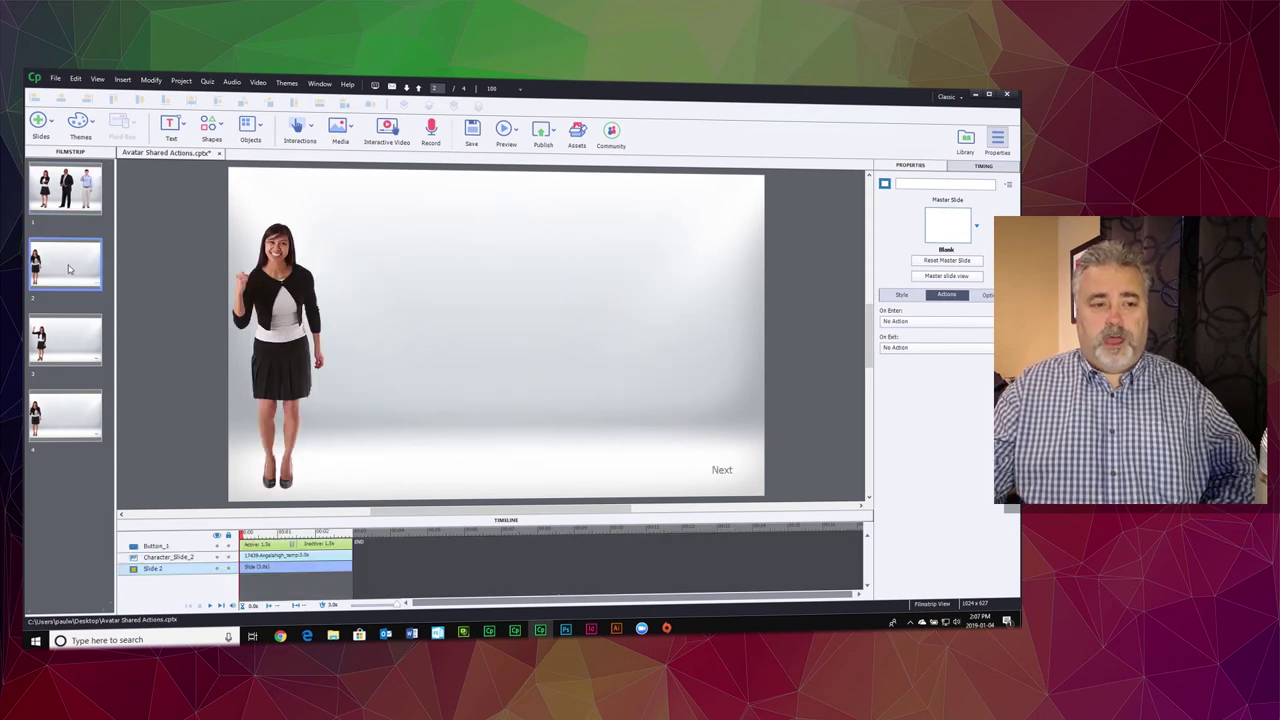
left_click(281, 289)
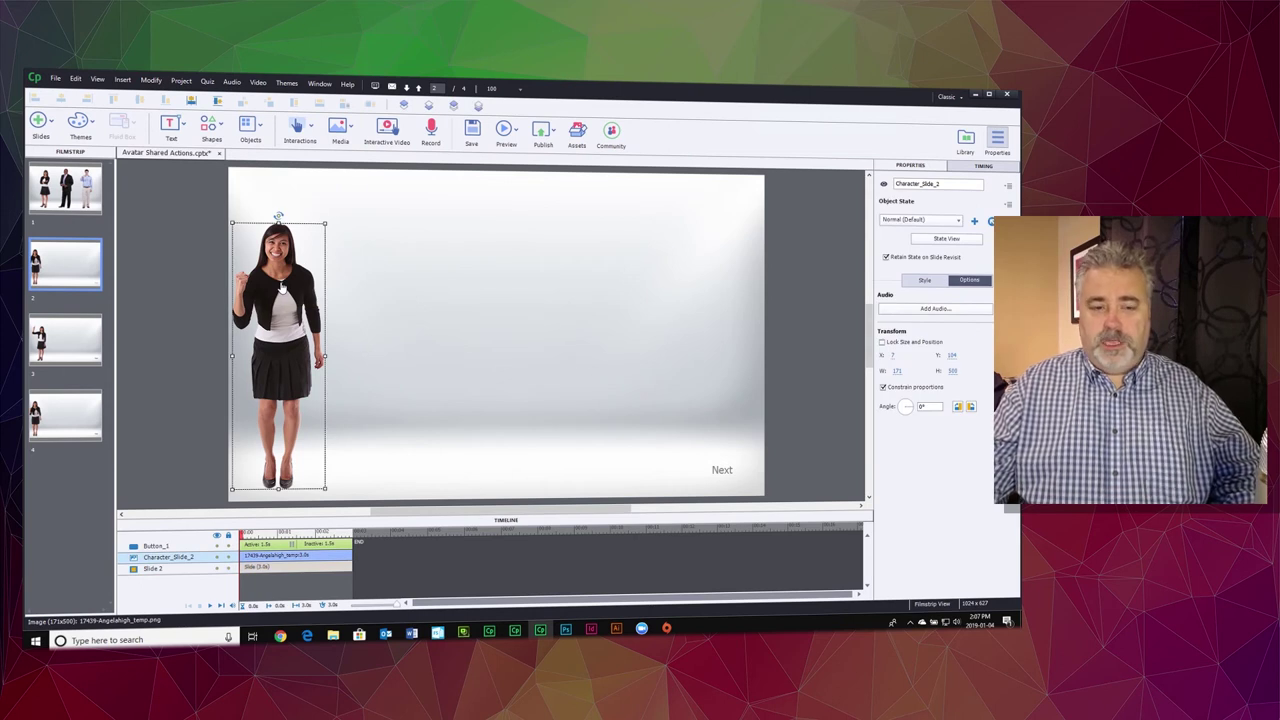
left_click(960, 241)
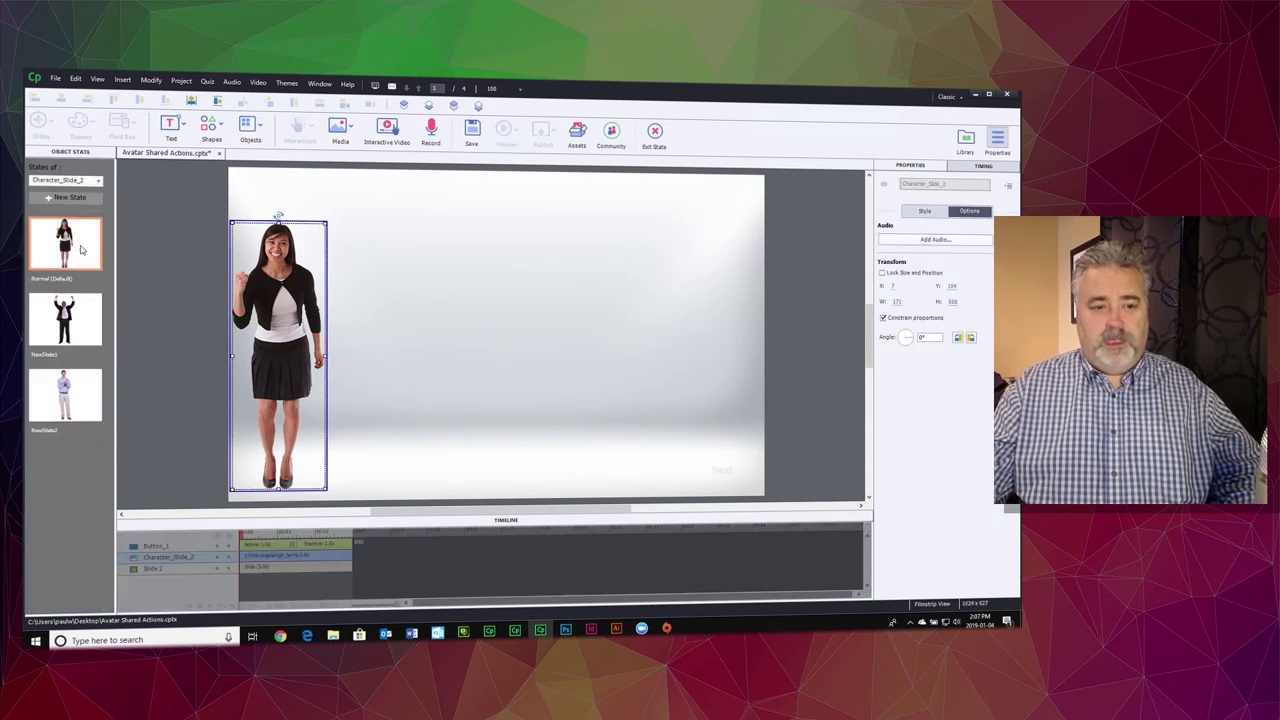
left_click(74, 323)
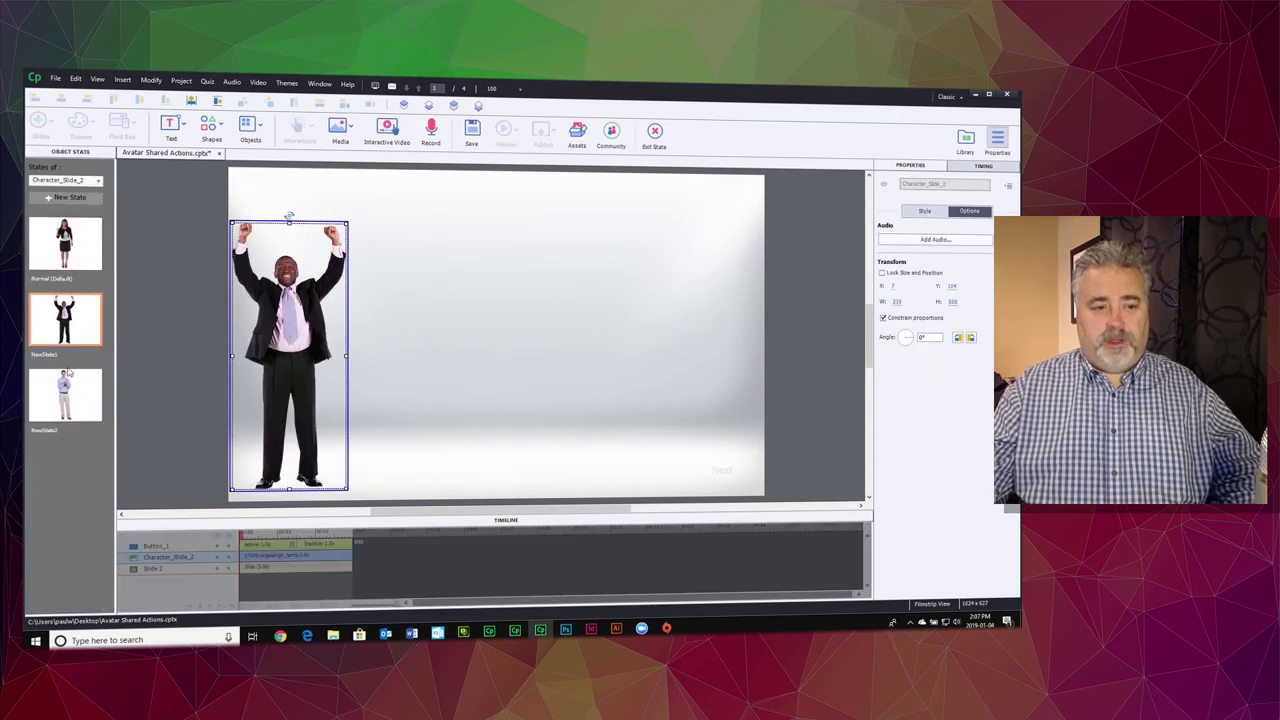
left_click(70, 405)
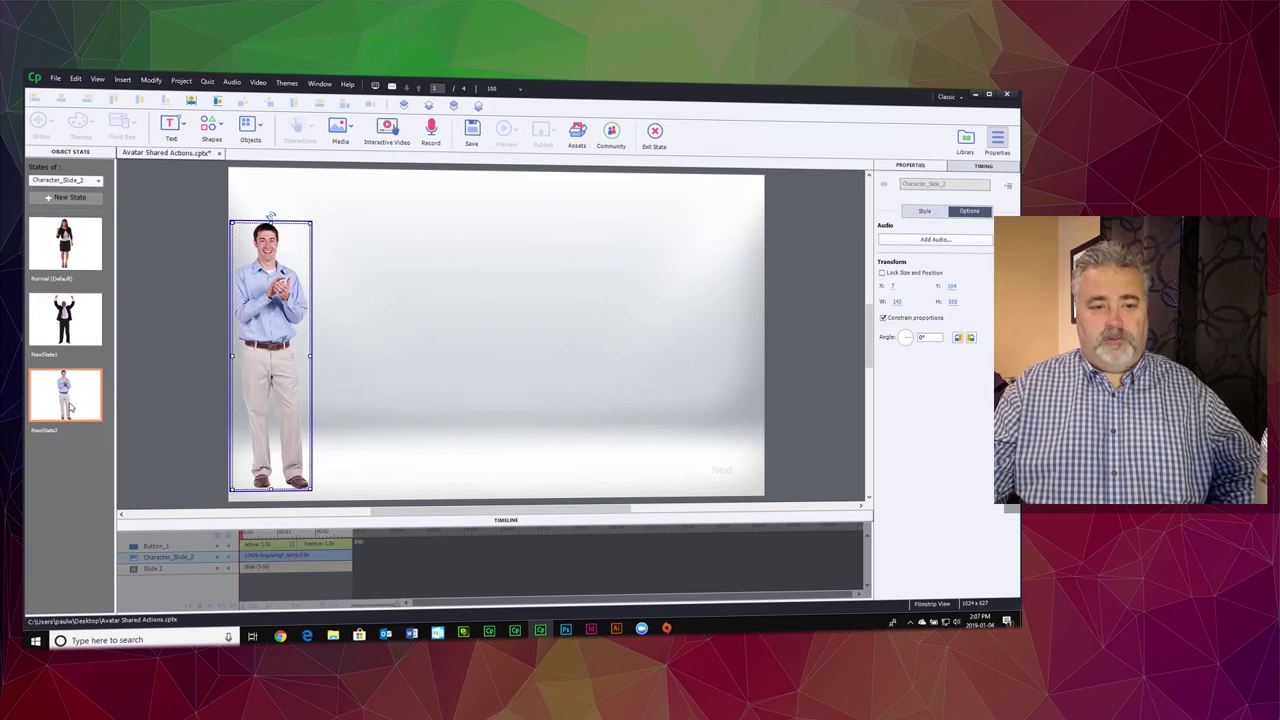
left_click(80, 252)
left_click(657, 136)
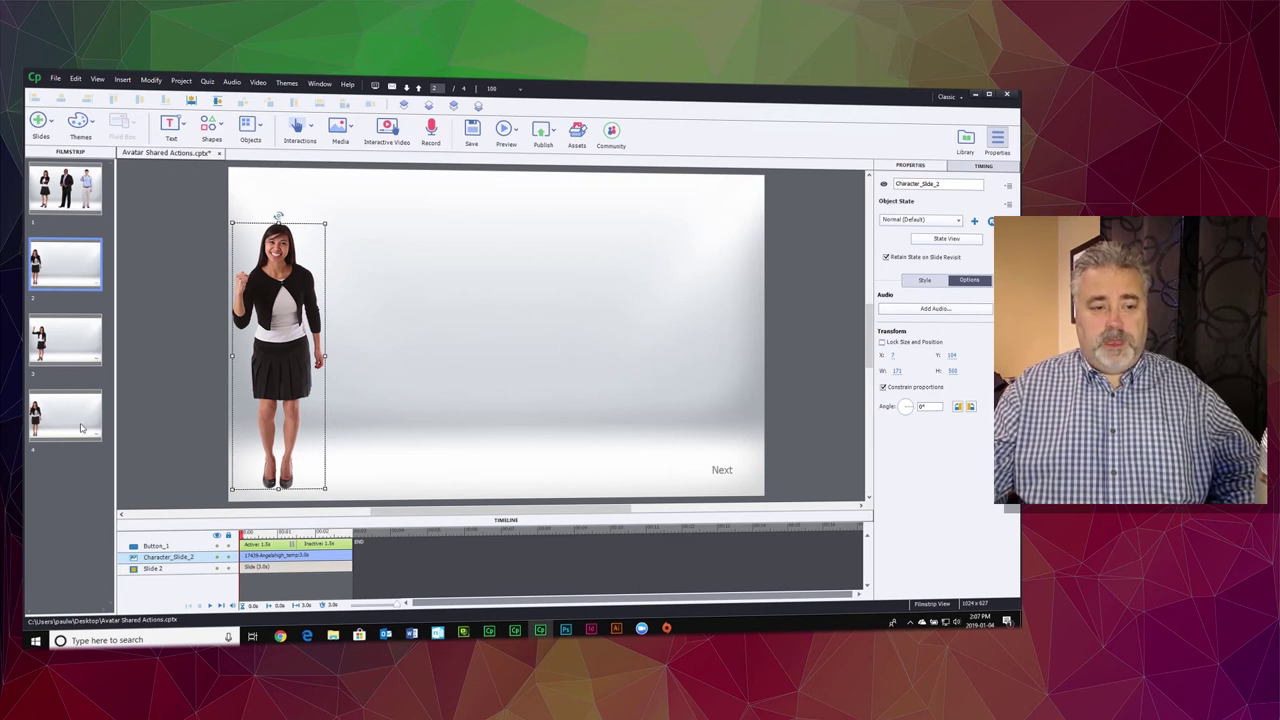
left_click(88, 184)
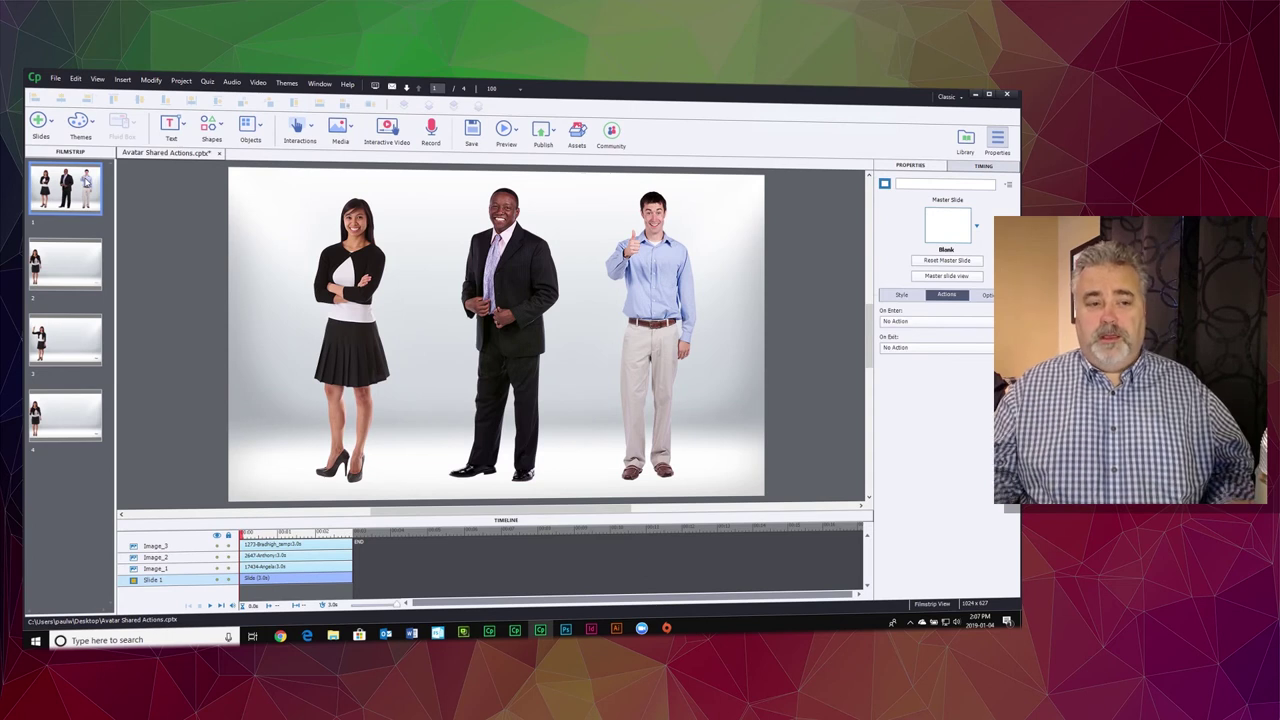
left_click(80, 283)
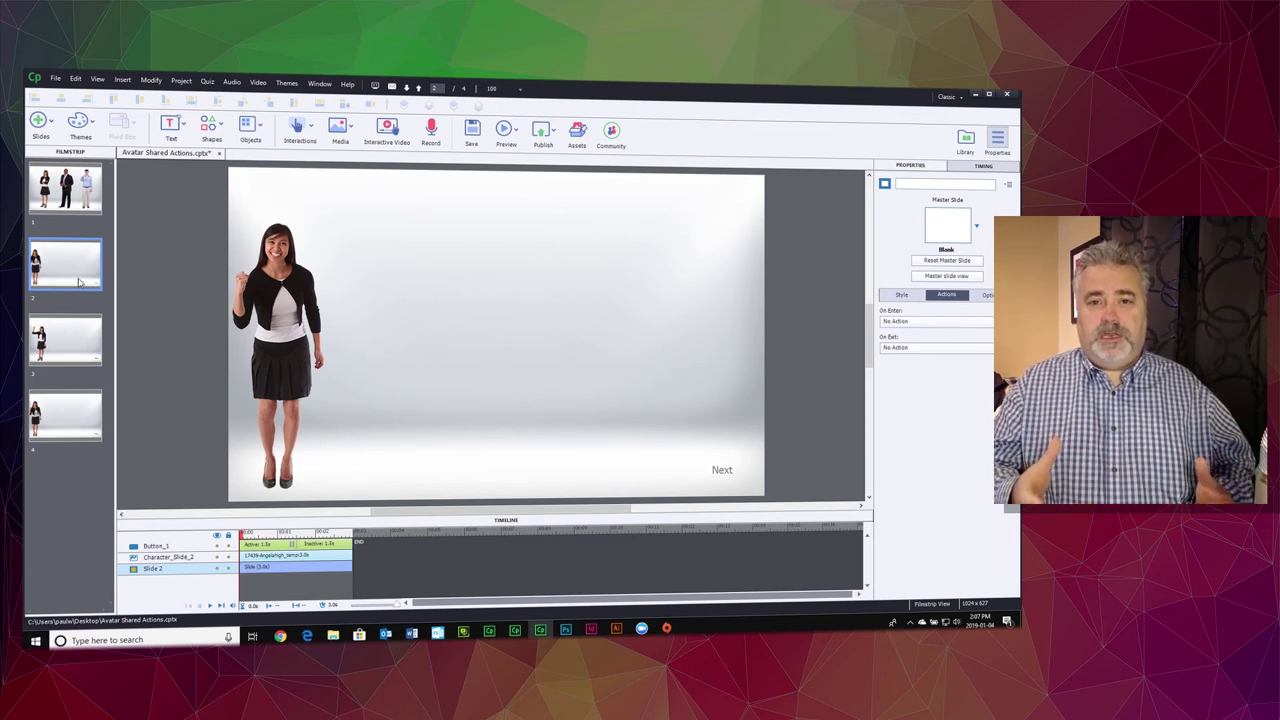
Add a click box to slide 1 and bring it to the front of the three character images
left_click(84, 200)
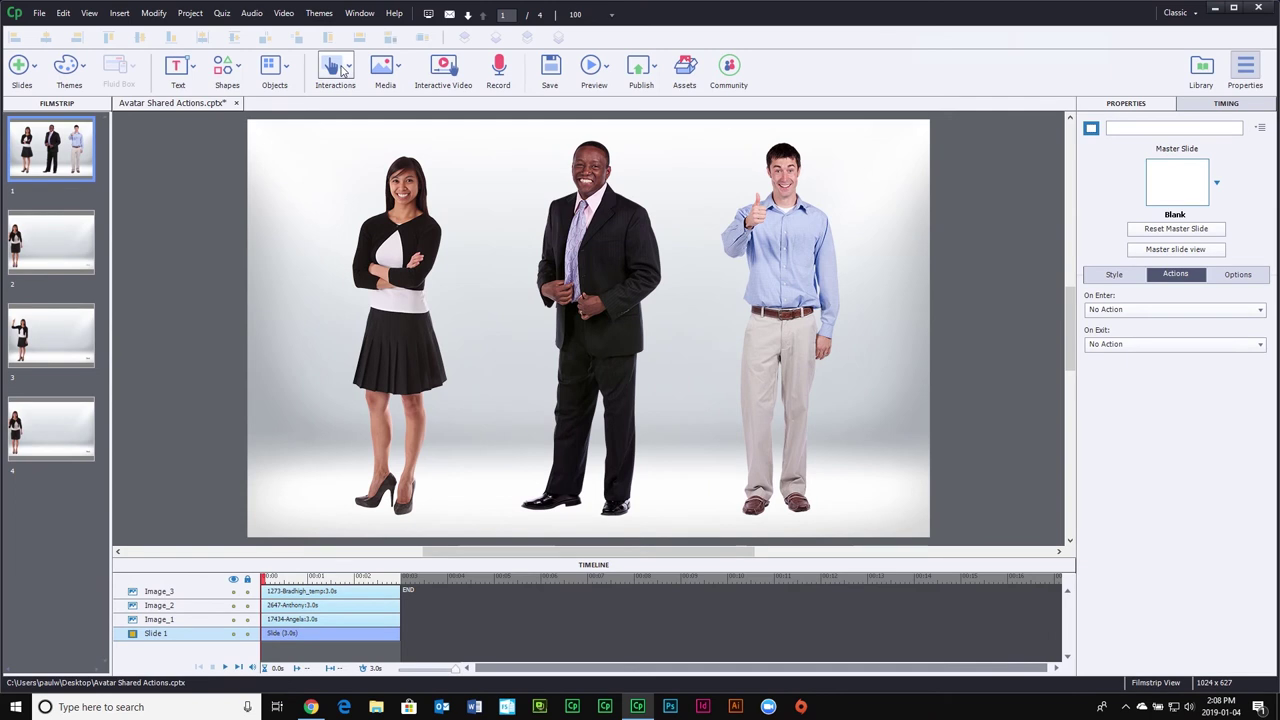
left_click(341, 68)
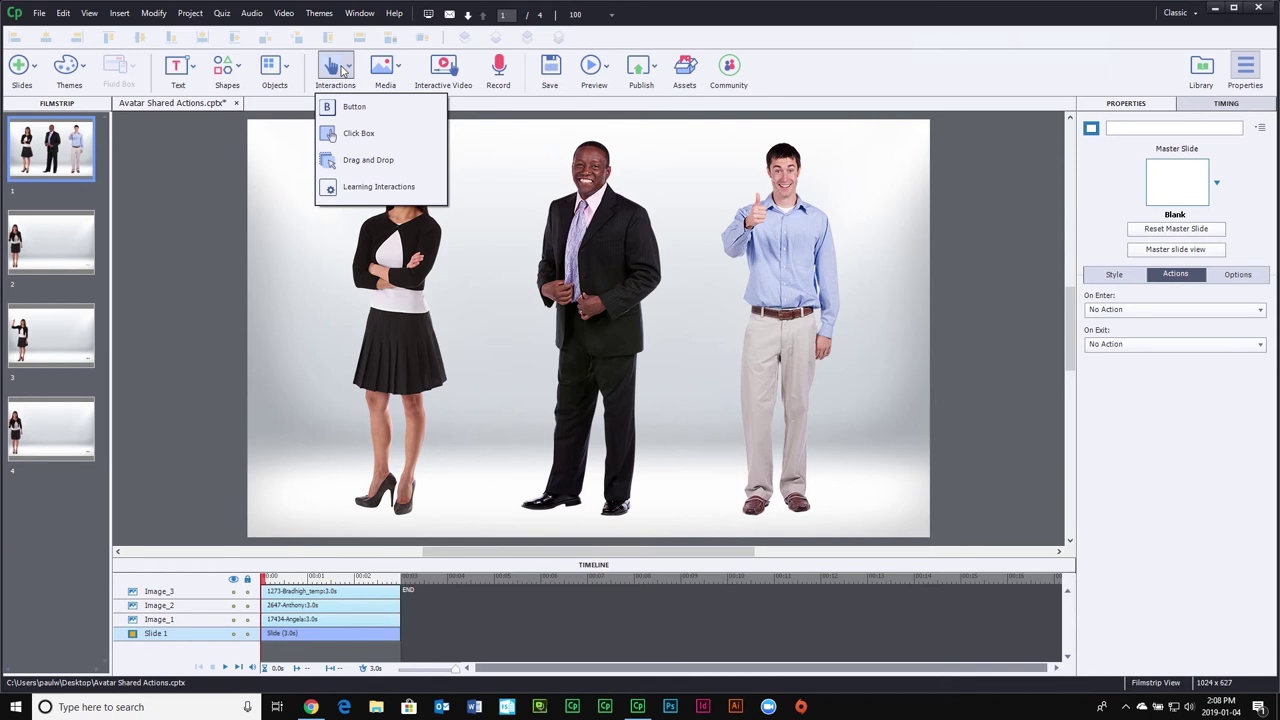
left_click(350, 133)
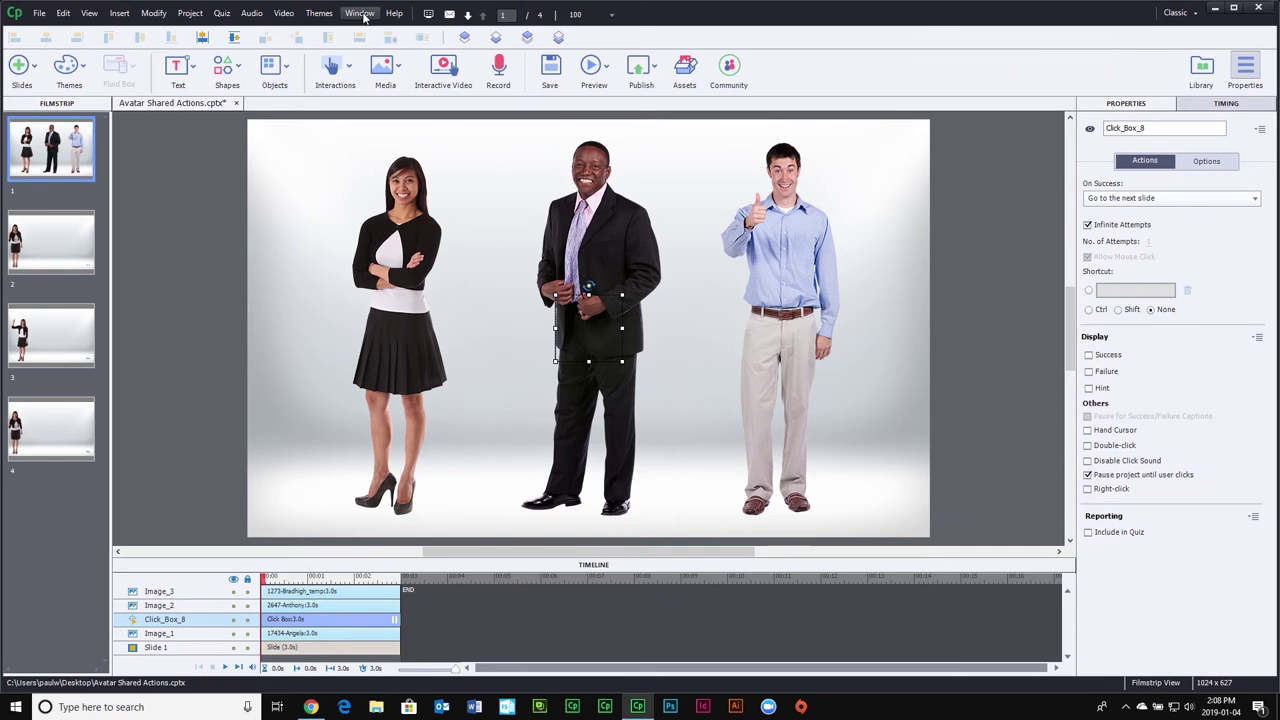
left_click(362, 14)
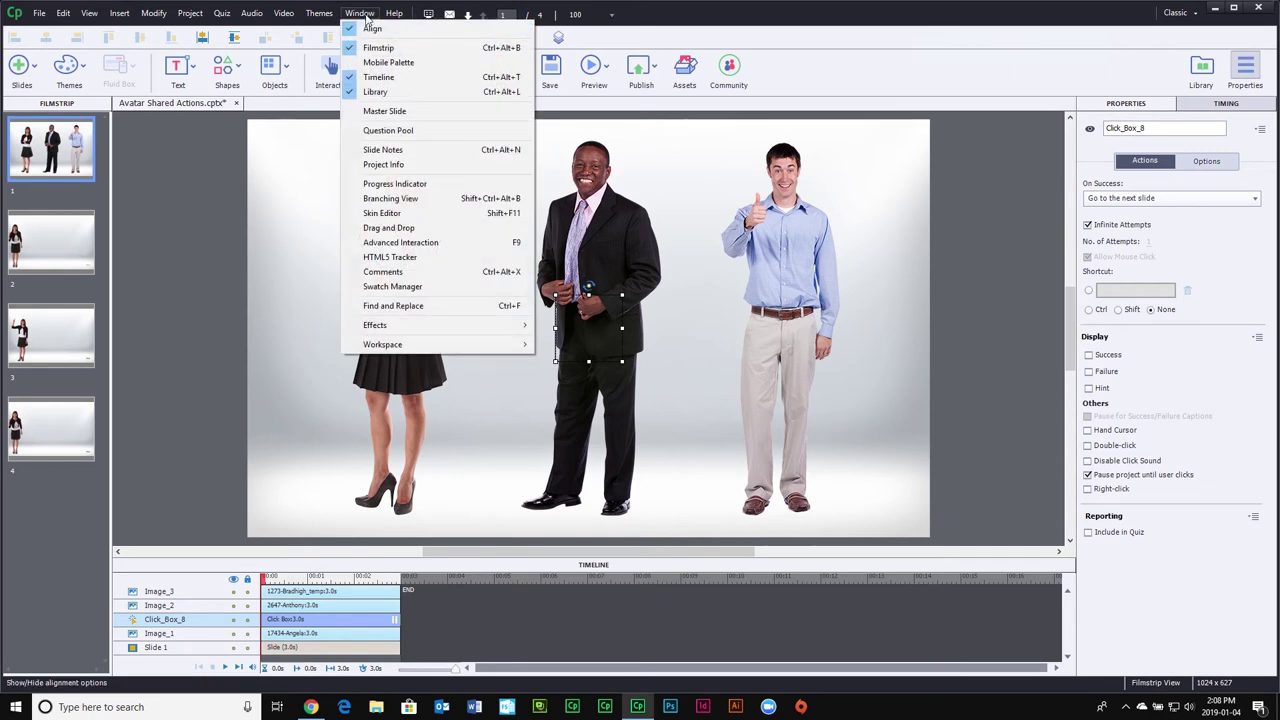
left_click(362, 14)
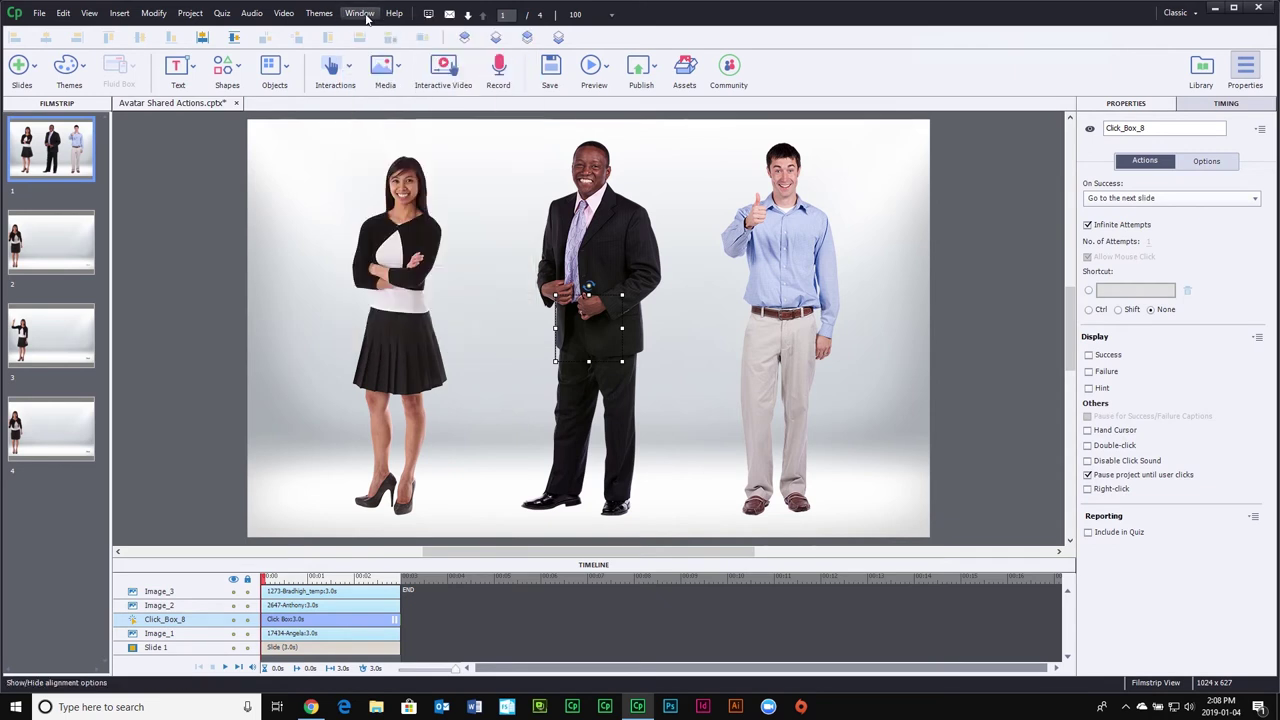
left_click(530, 37)
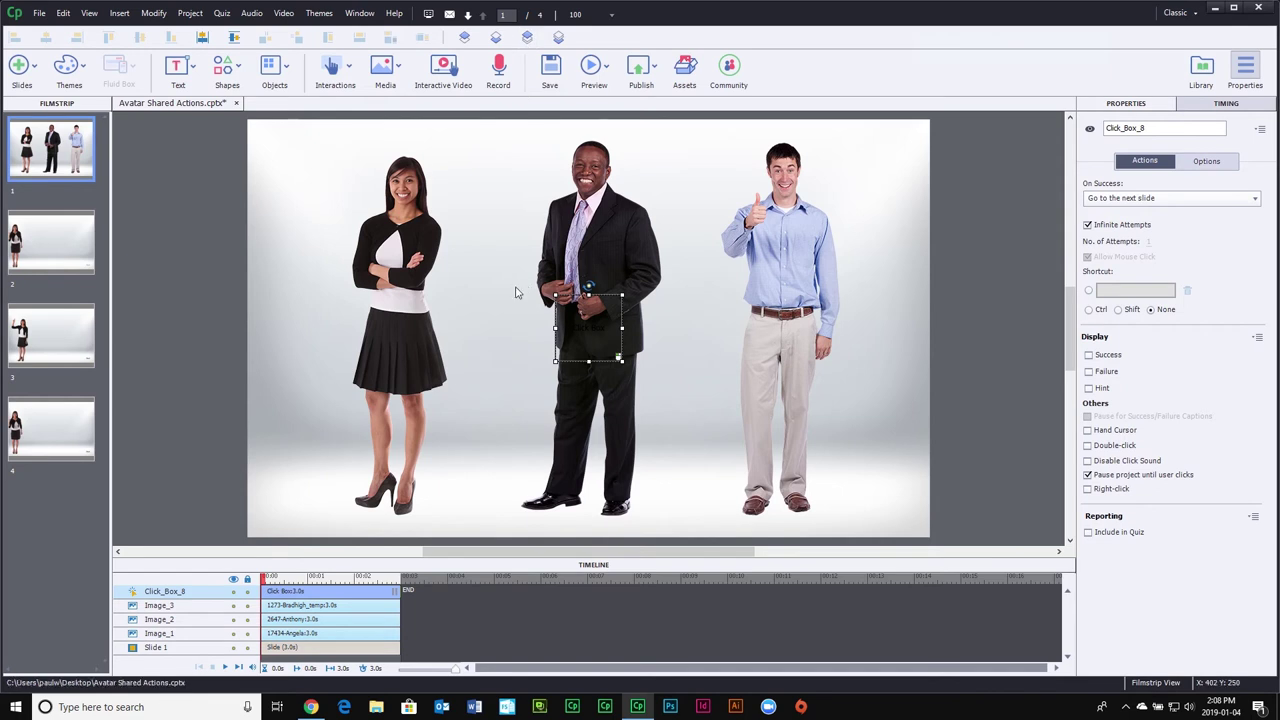
Align and resize the new click box to match the image of the woman on slide 1
left_click(395, 360)
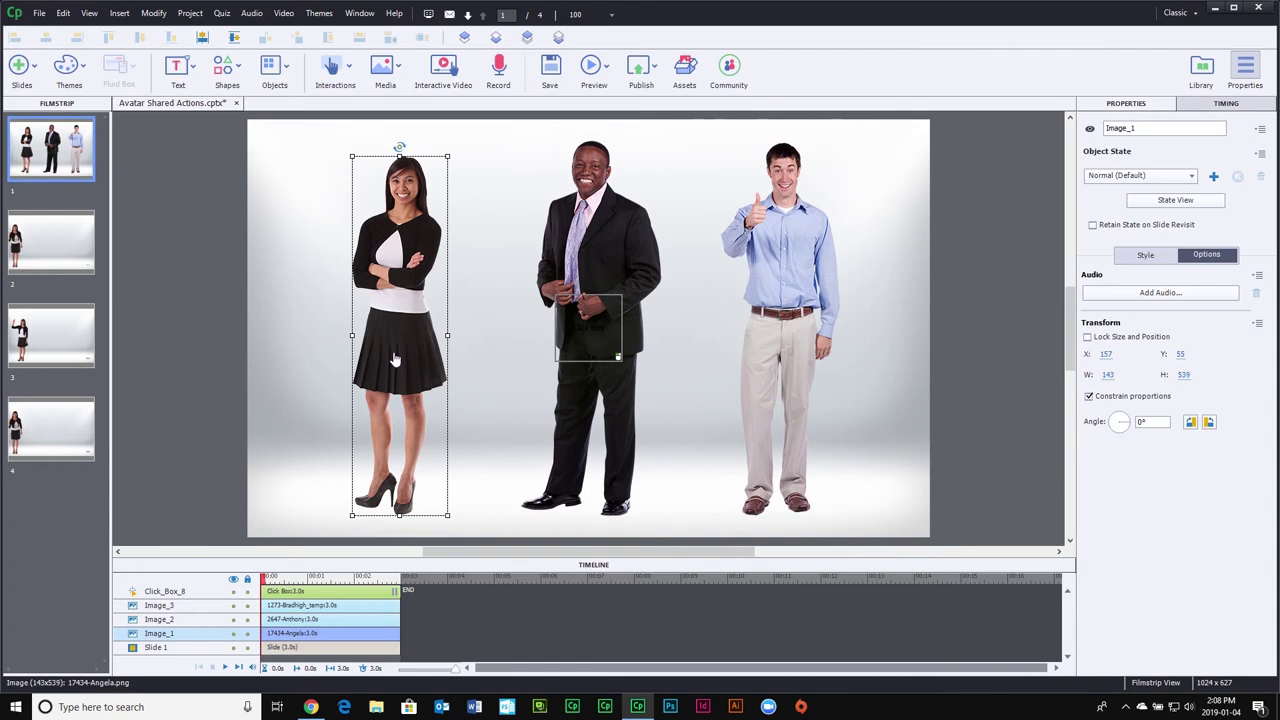
left_click(323, 591, "ctrl")
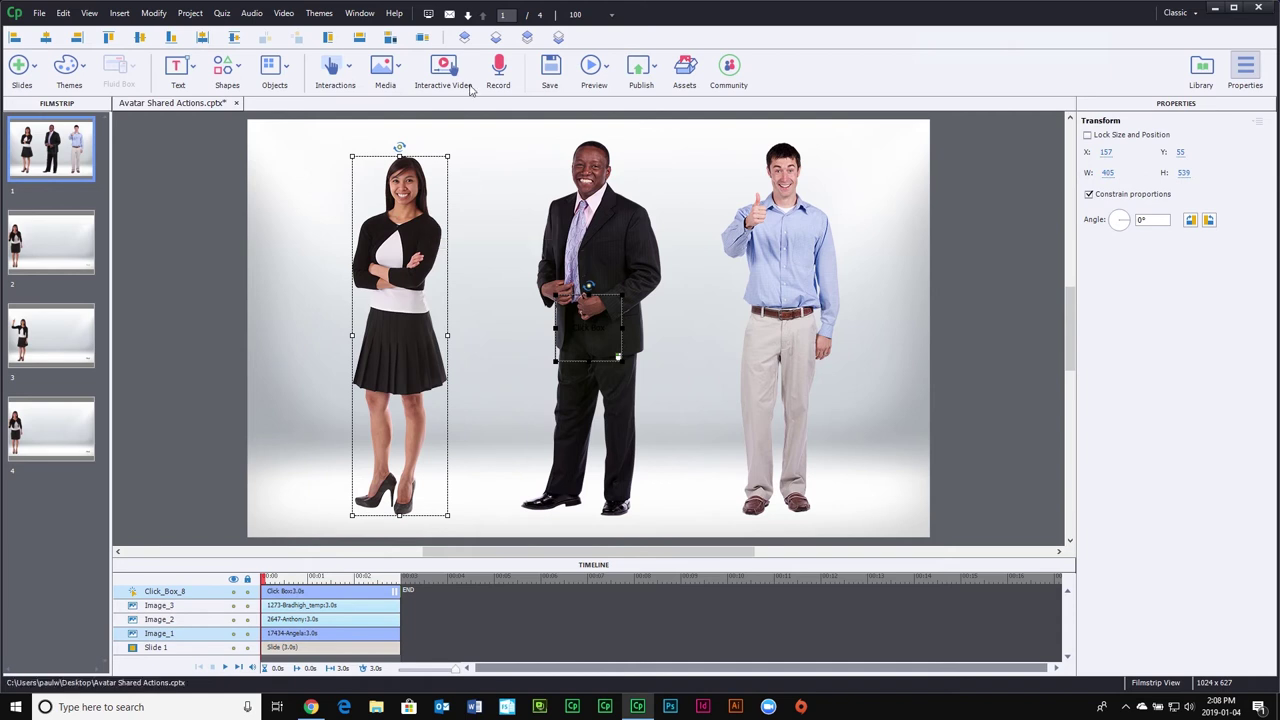
left_click(391, 38)
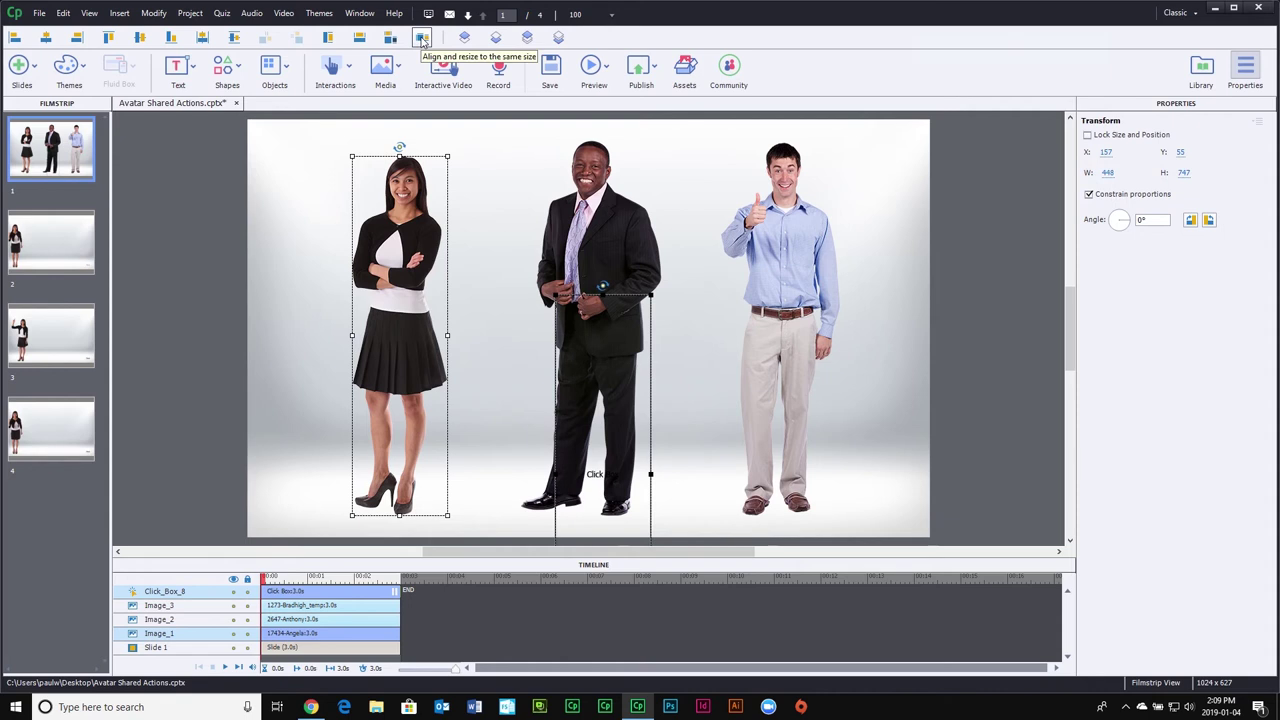
left_click(422, 38)
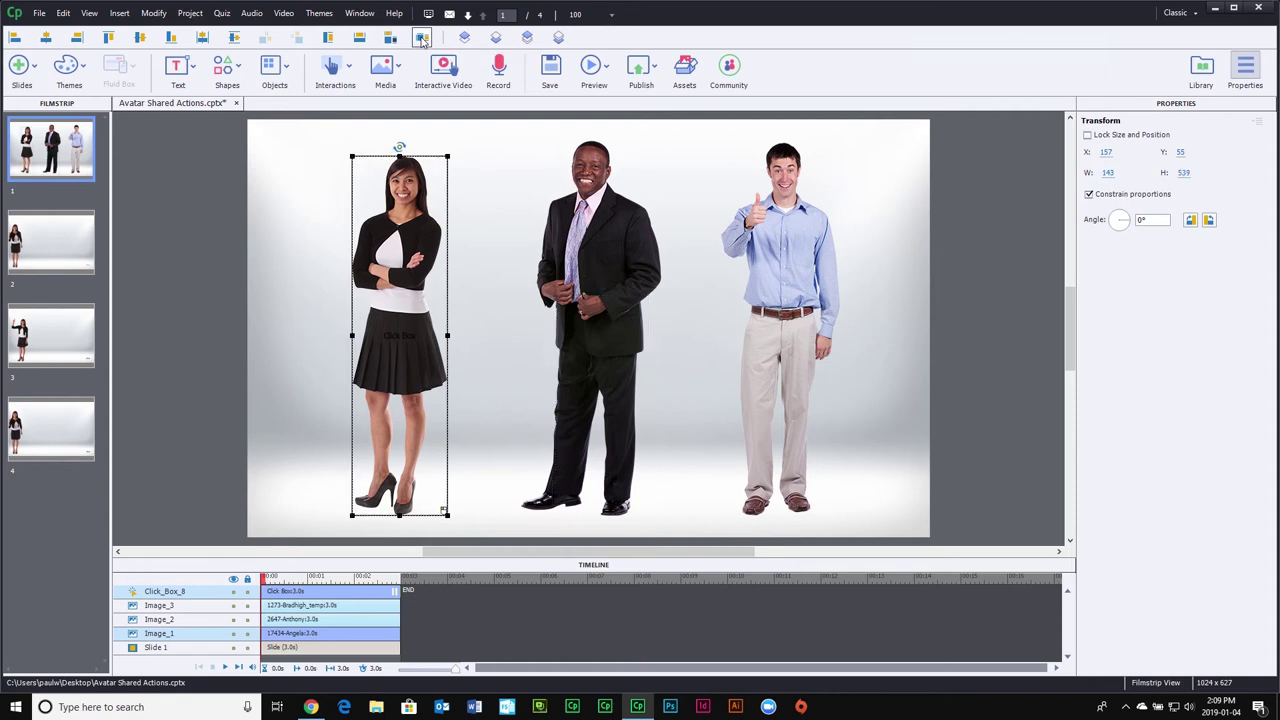
left_click(208, 279)
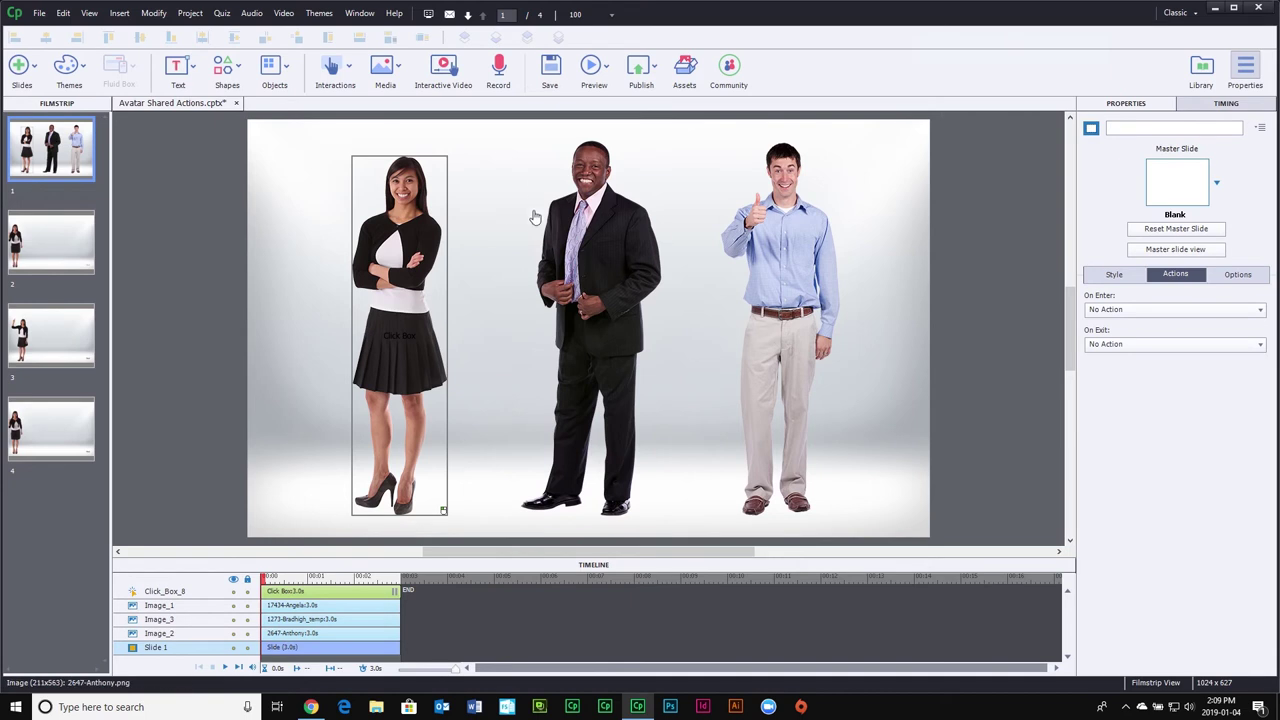
Add a second click box to slide 1 and bring it to the front
left_click(332, 66)
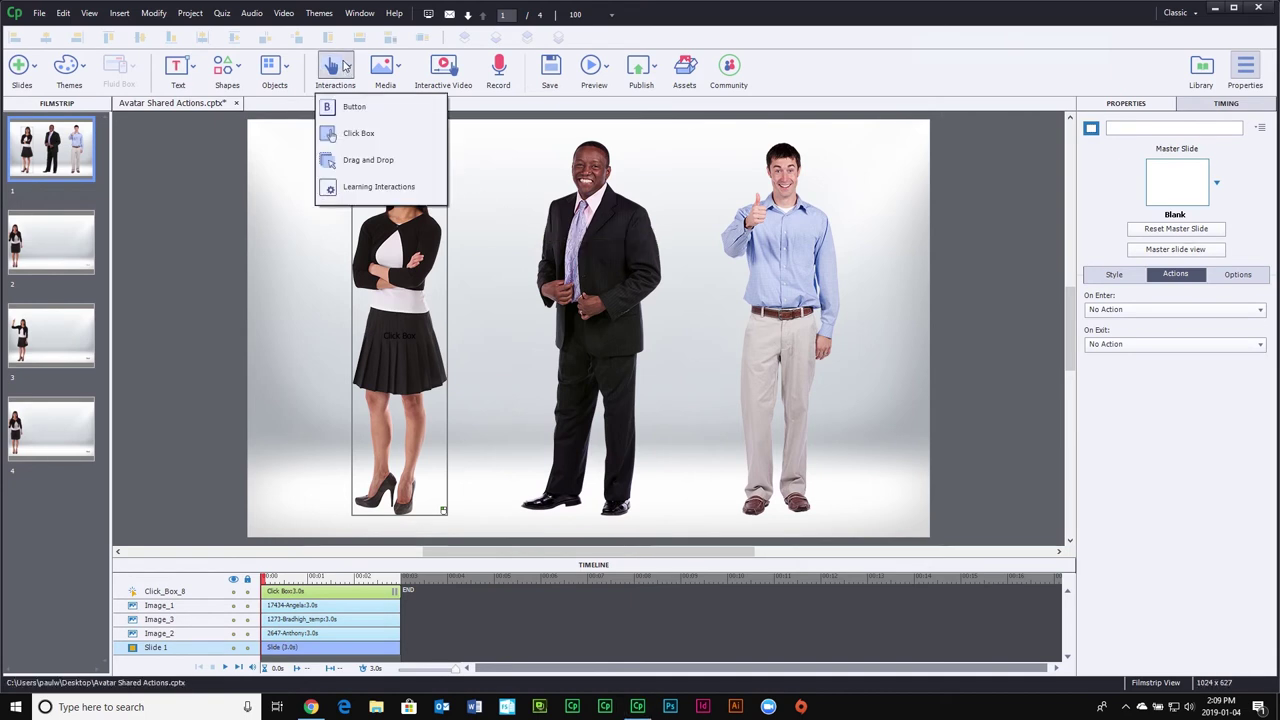
left_click(367, 140)
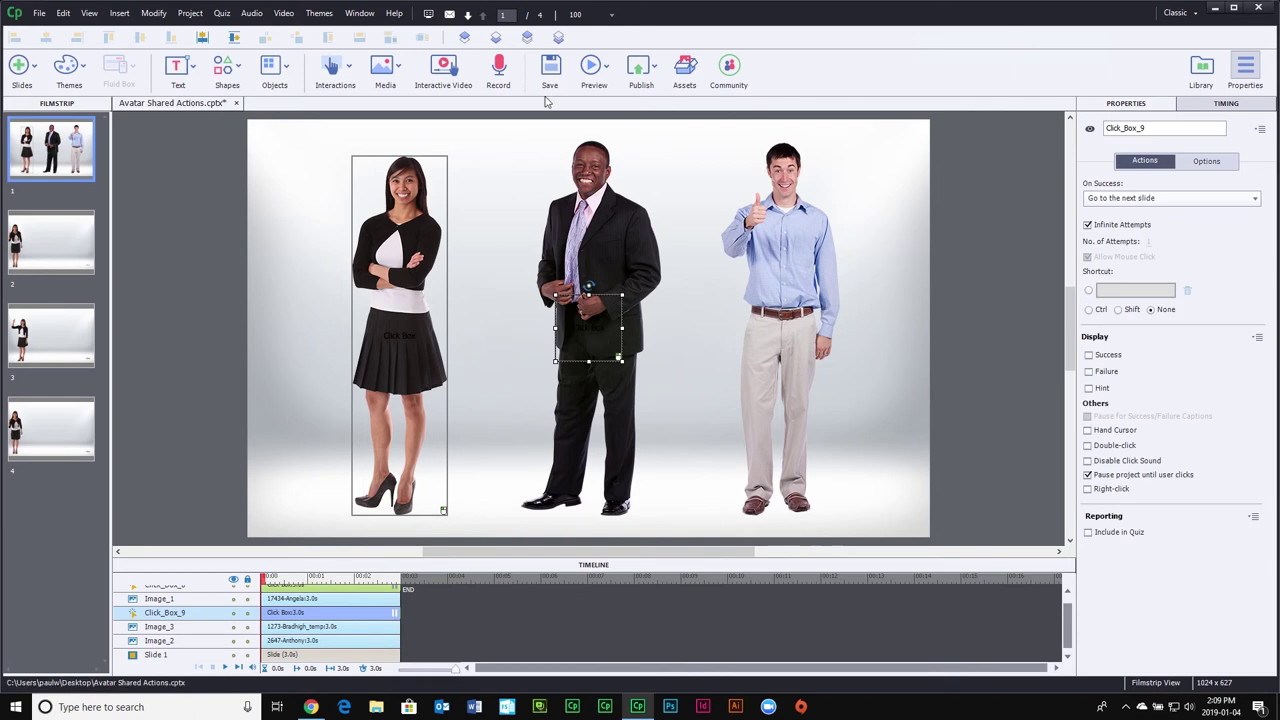
left_click(527, 38)
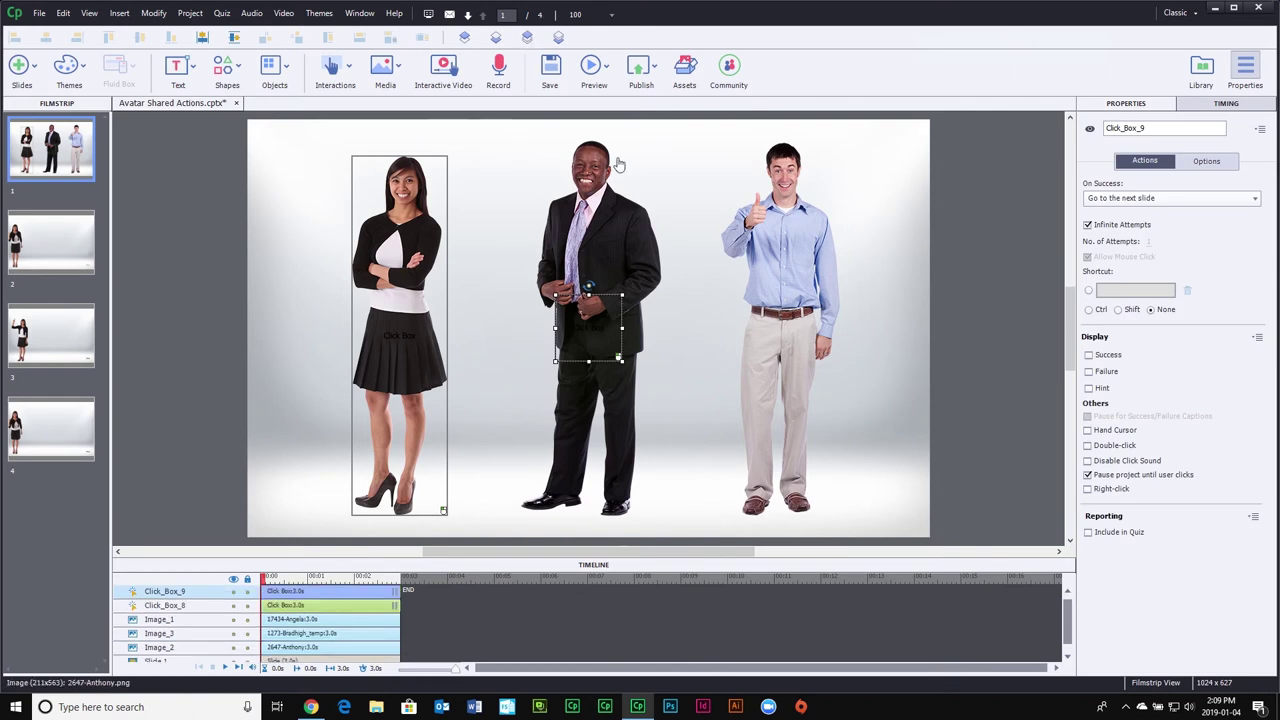
Align and resize the second click box to match the image of the man in the dark suit
left_click(620, 220)
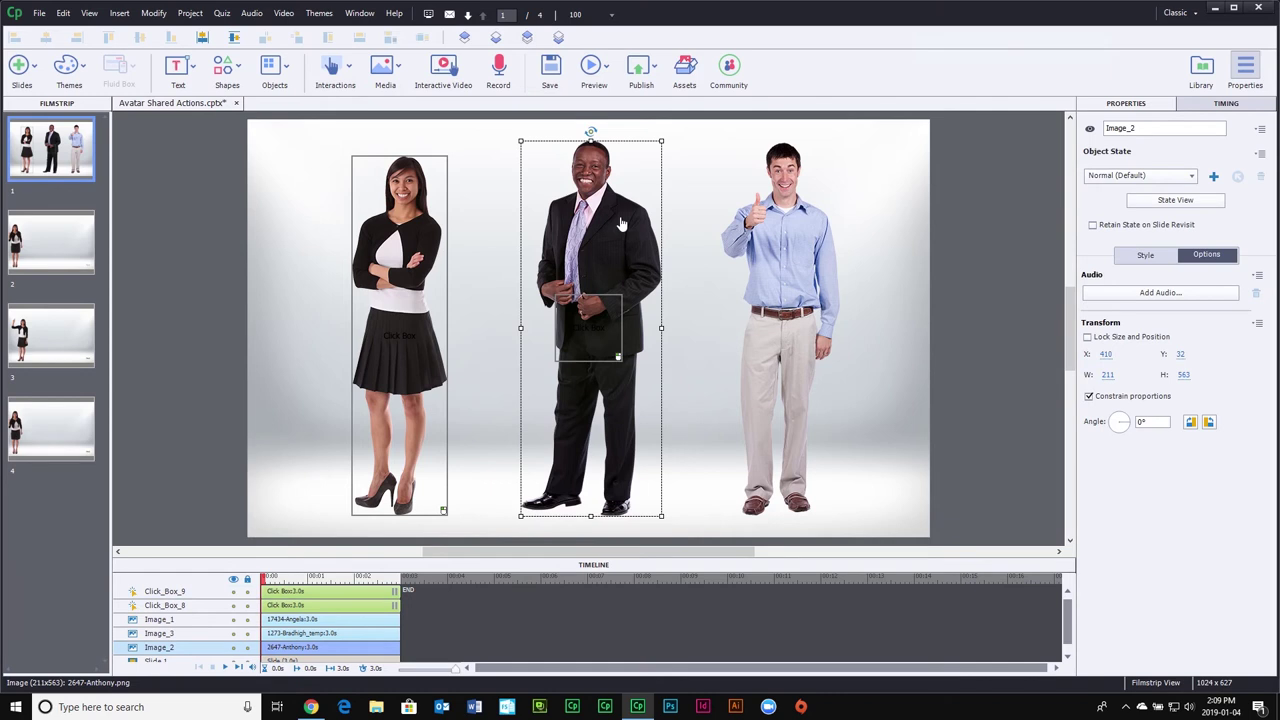
left_click(612, 322, "ctrl")
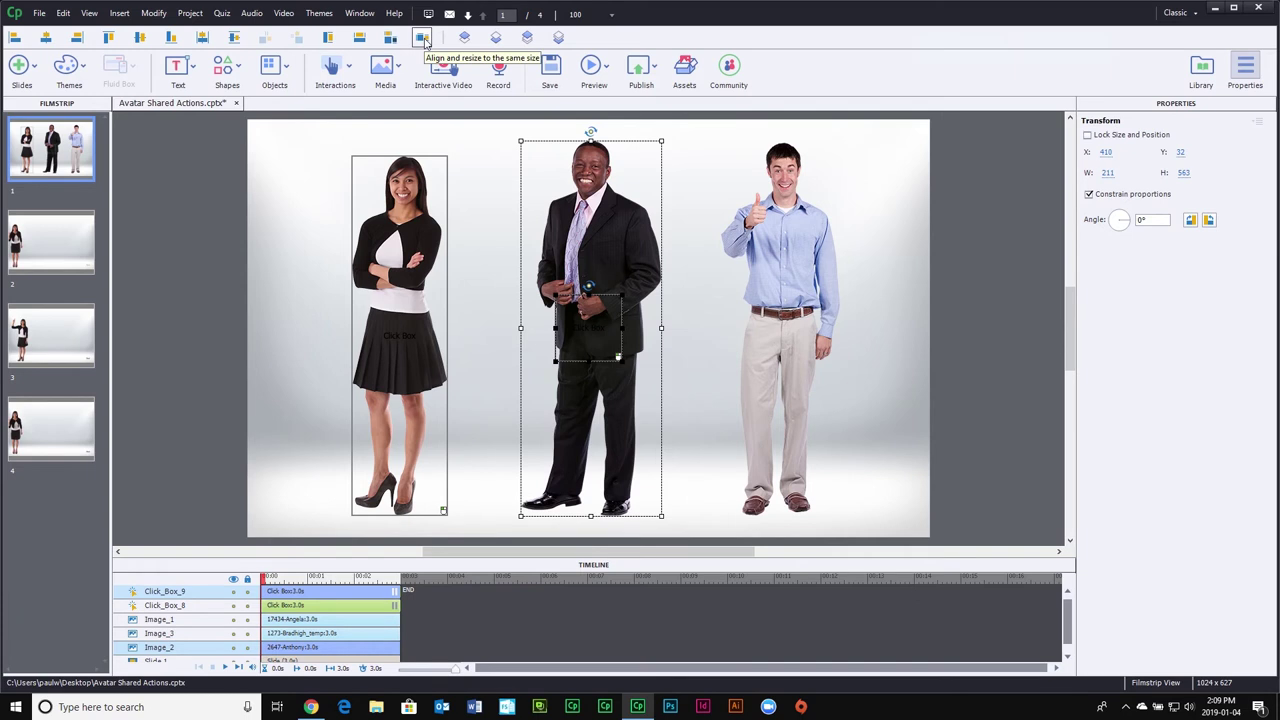
left_click(424, 38)
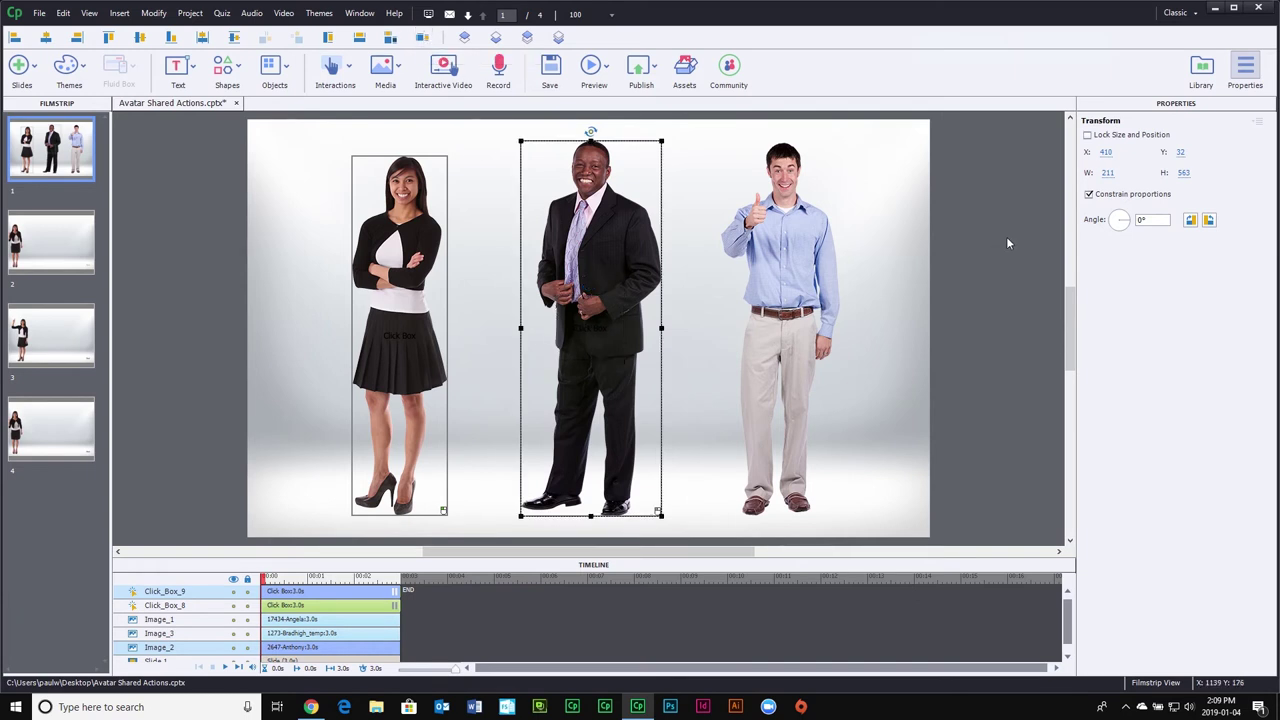
left_click(936, 242)
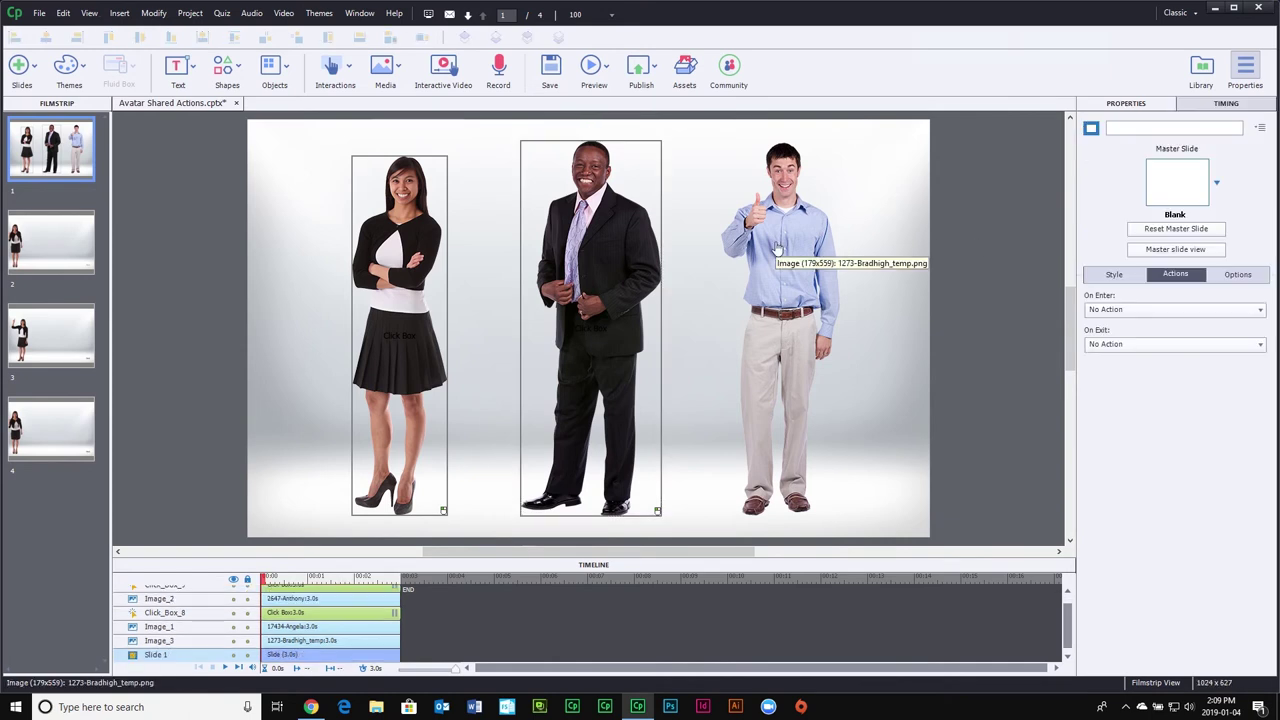
Add a third click box and align and resize it to match the image of the man in the blue shirt
left_click(344, 75)
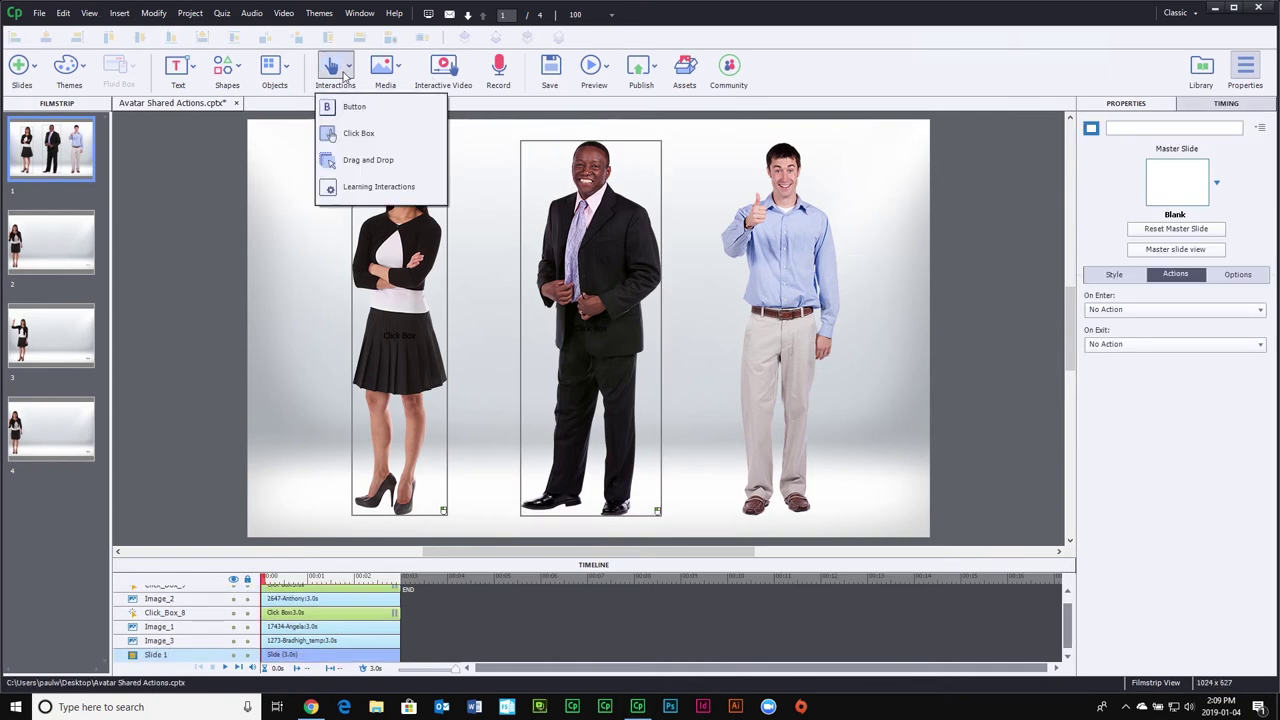
left_click(357, 134)
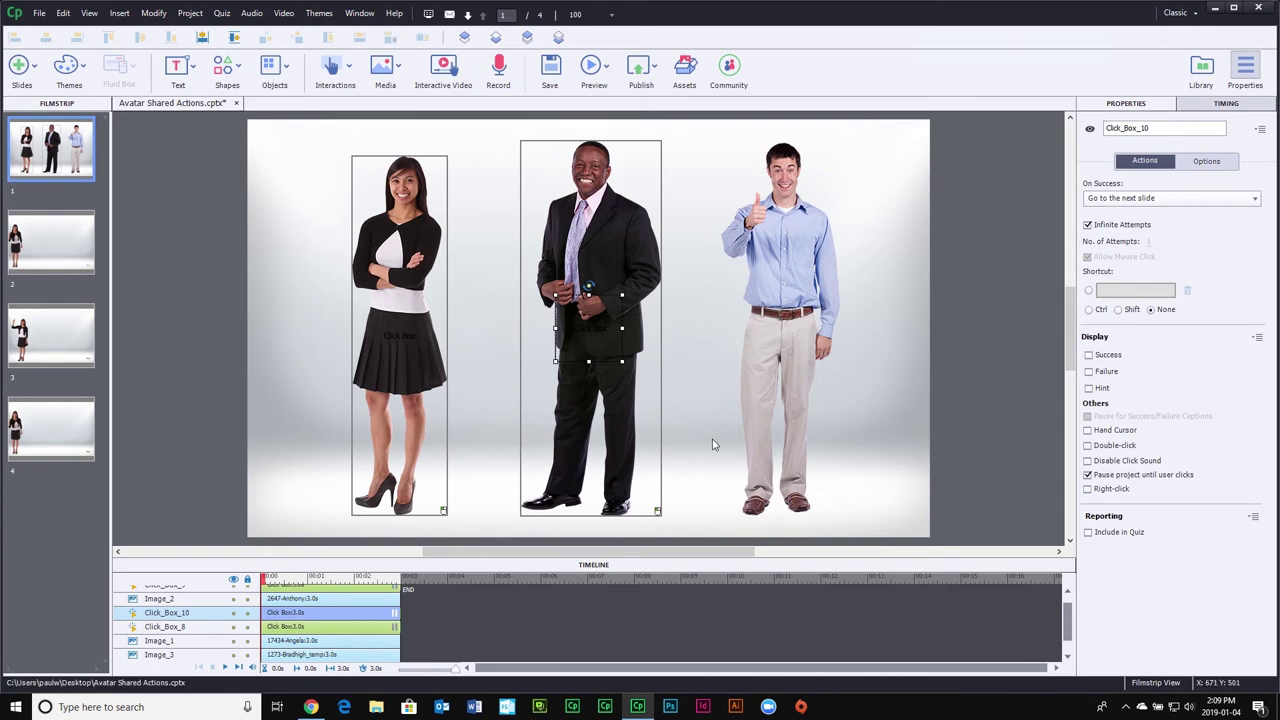
left_click(762, 378)
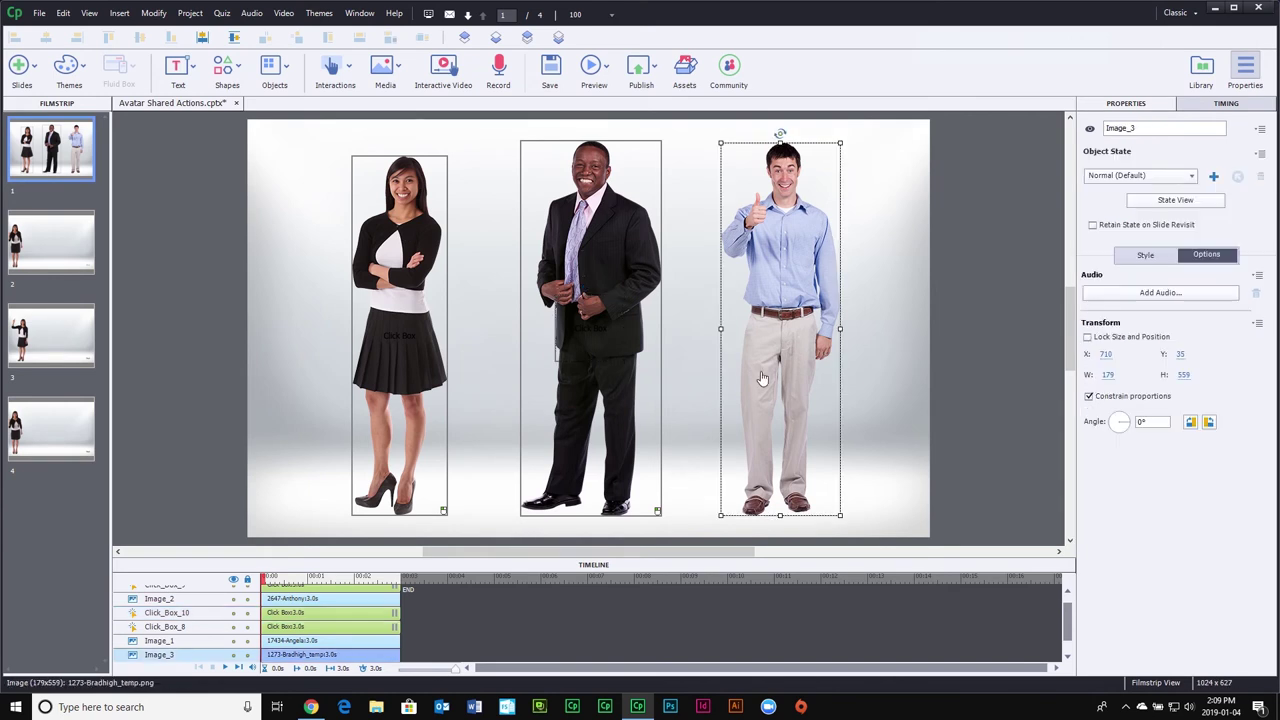
left_click(374, 612, "ctrl")
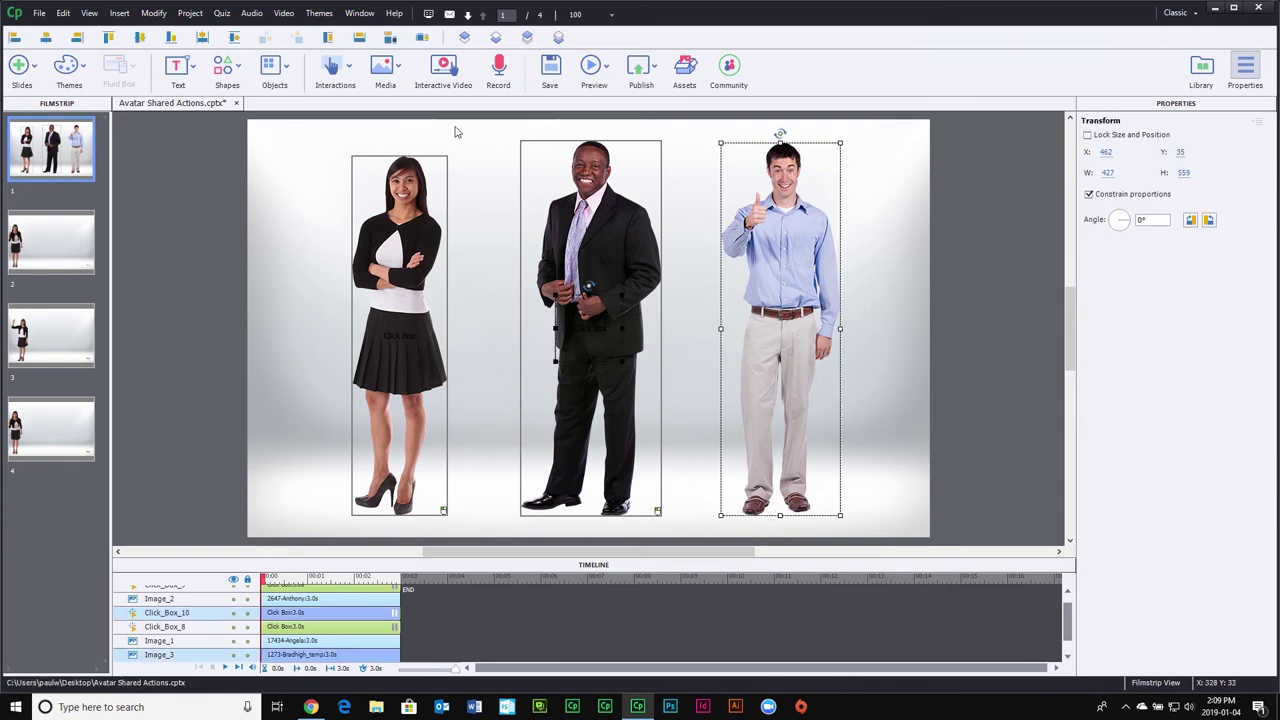
left_click(421, 38)
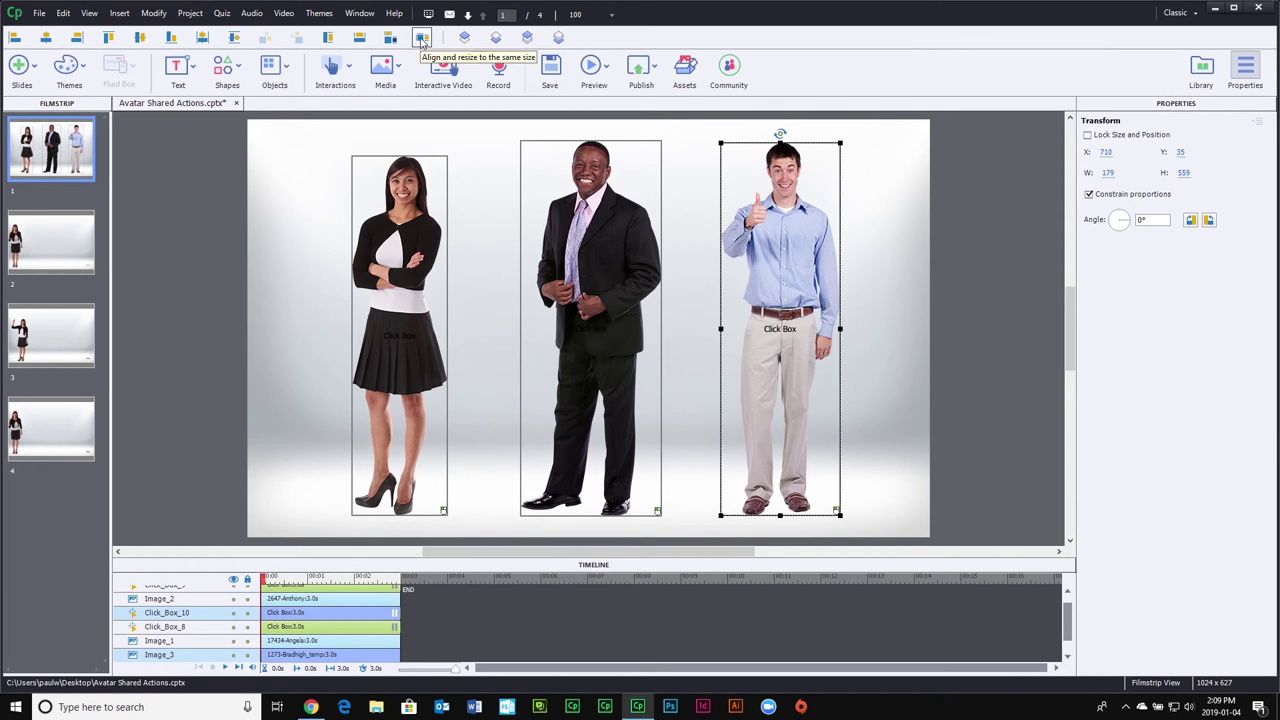
left_click(1004, 312)
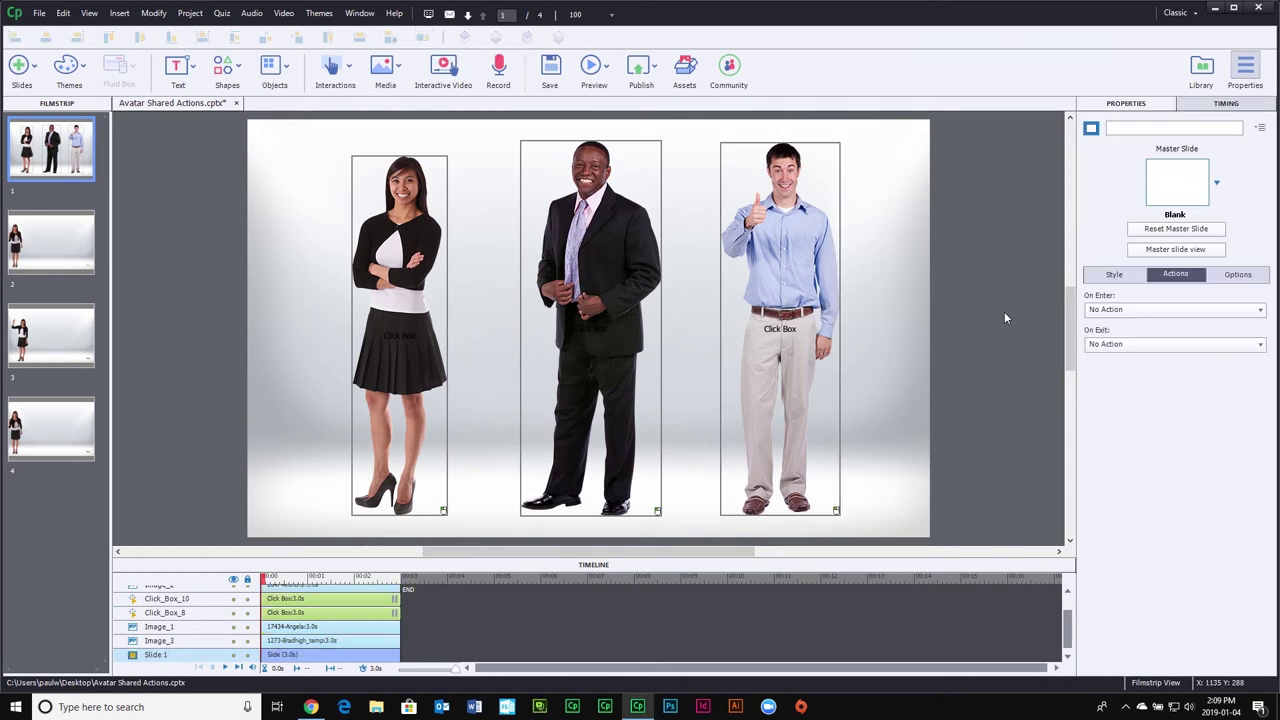
Select all three click boxes on slide 1 and bring them to the front of the images
left_click(774, 301)
left_click(633, 292, "ctrl")
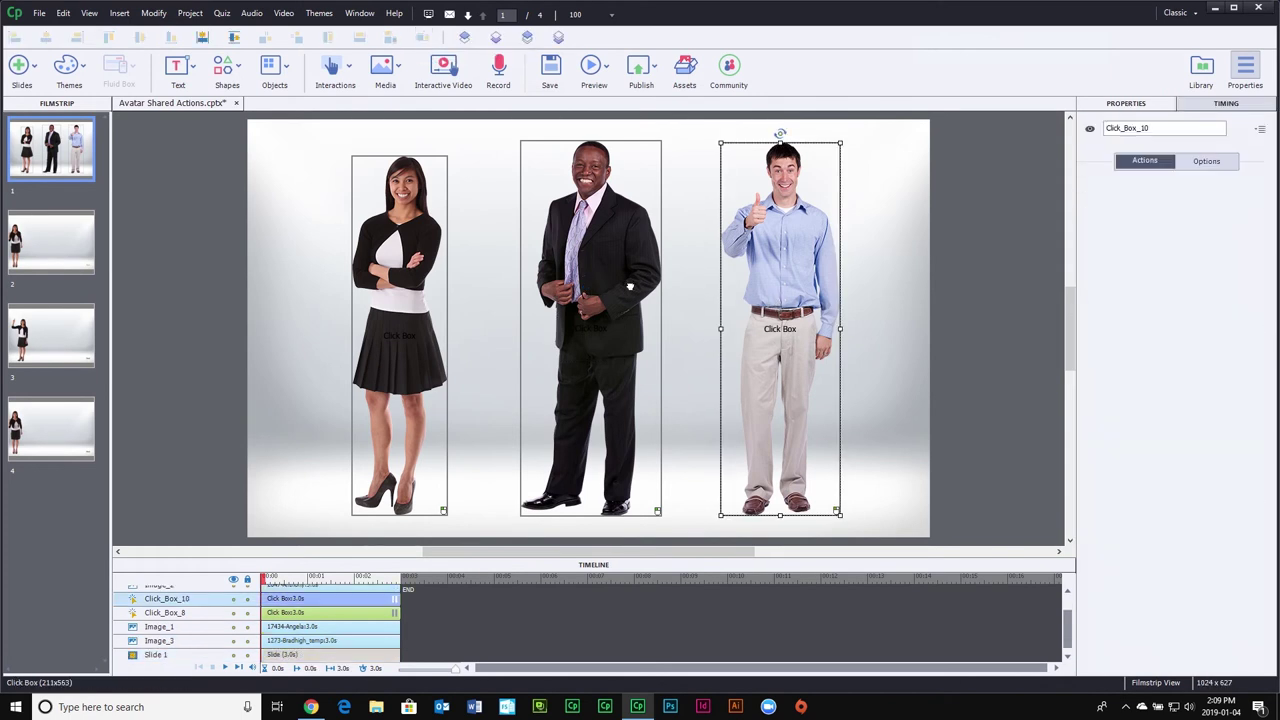
left_click(396, 300, "ctrl")
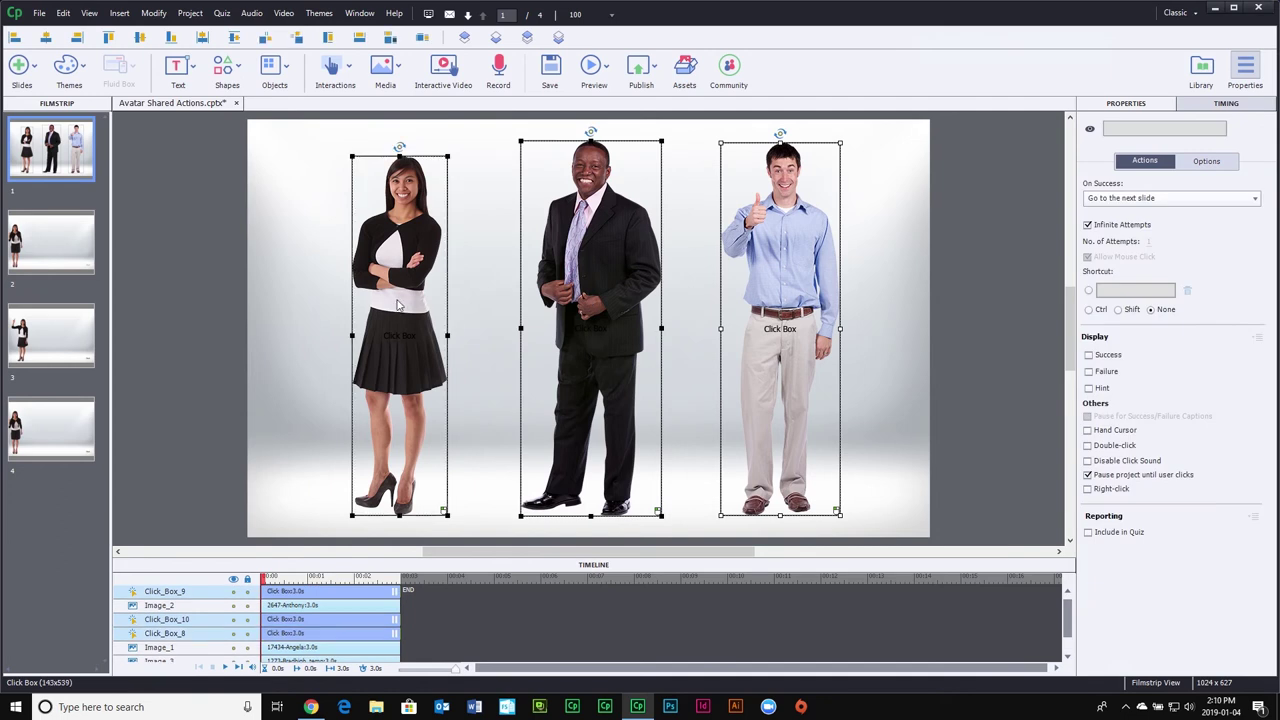
left_click(528, 38)
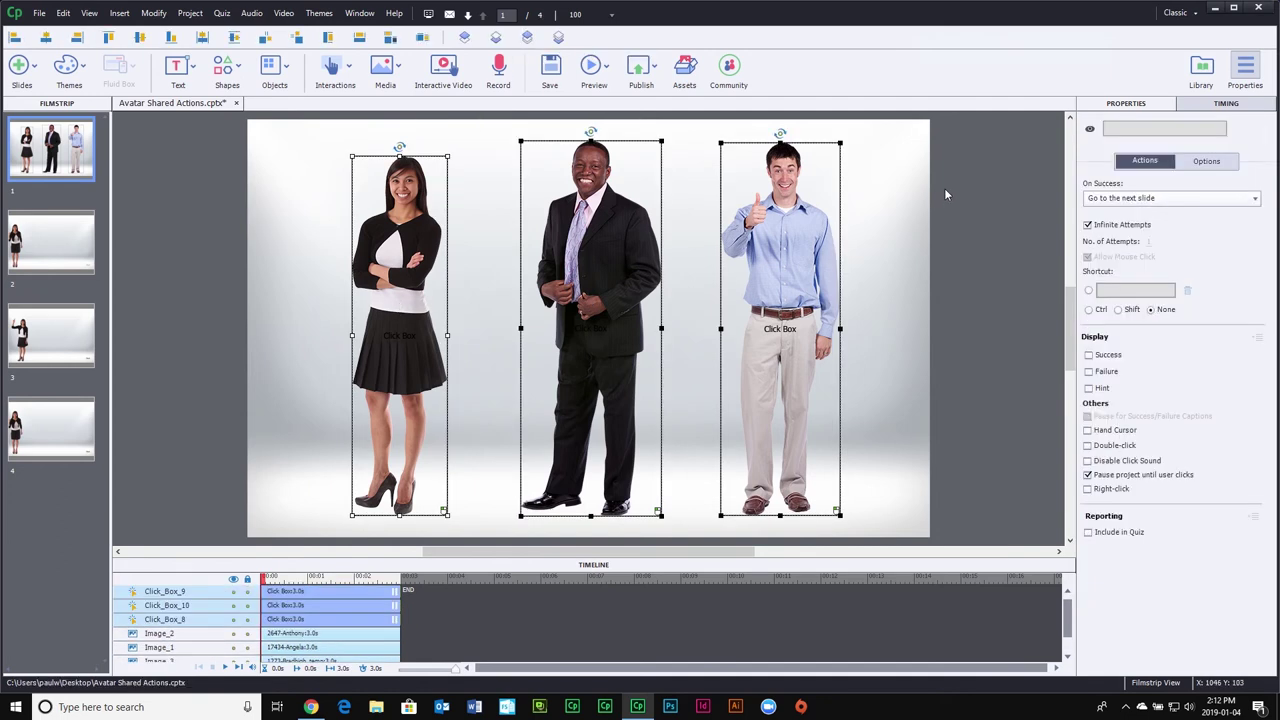
Set the click box over the woman to execute advanced actions on success
left_click(944, 188)
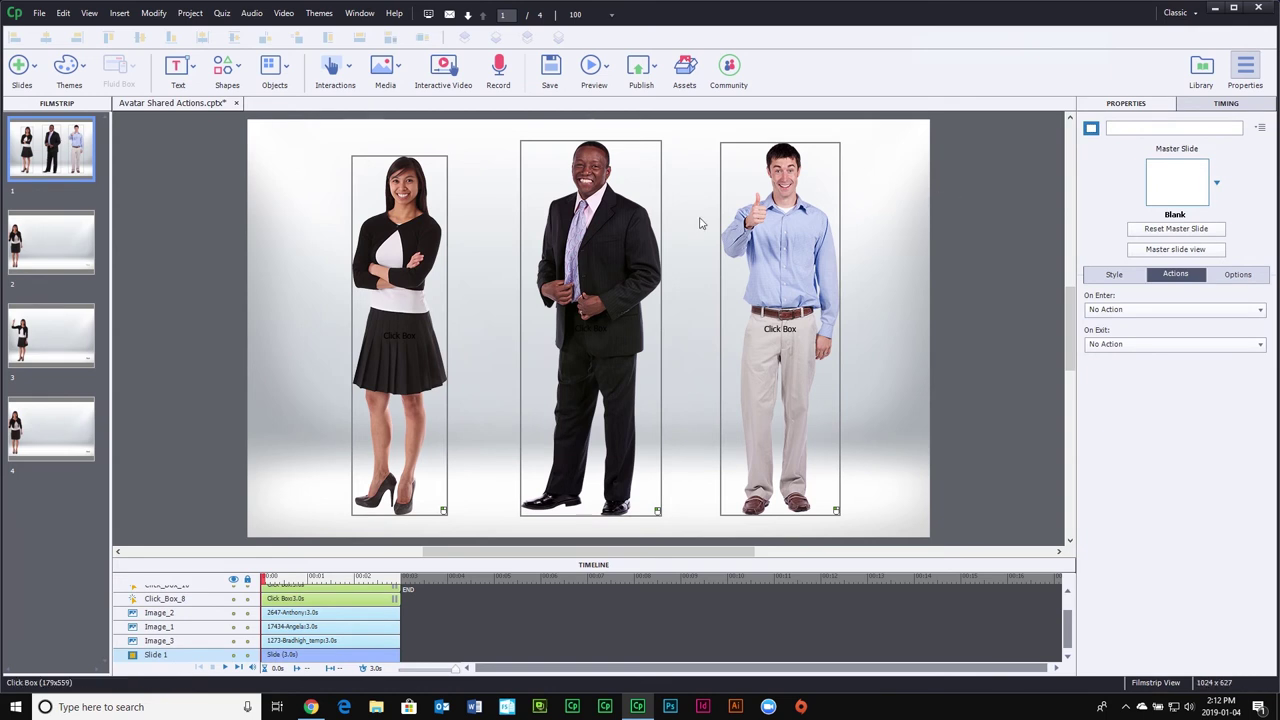
left_click(409, 229)
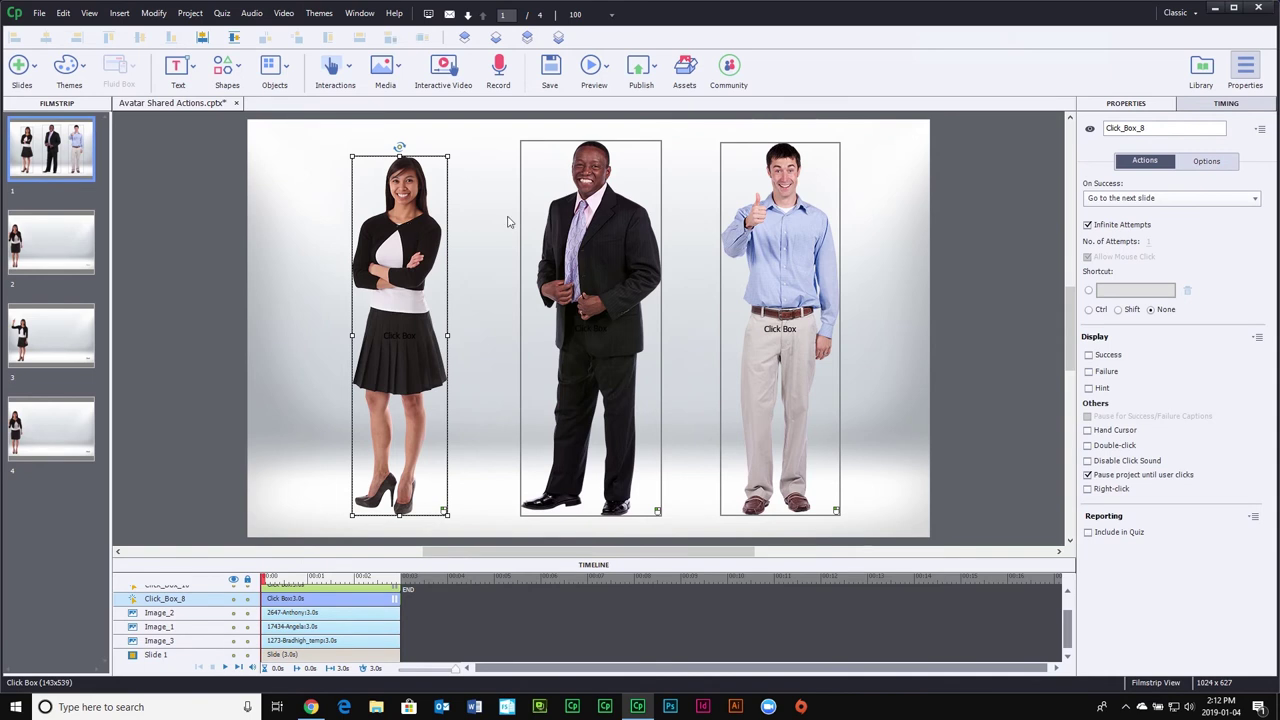
left_click(1133, 199)
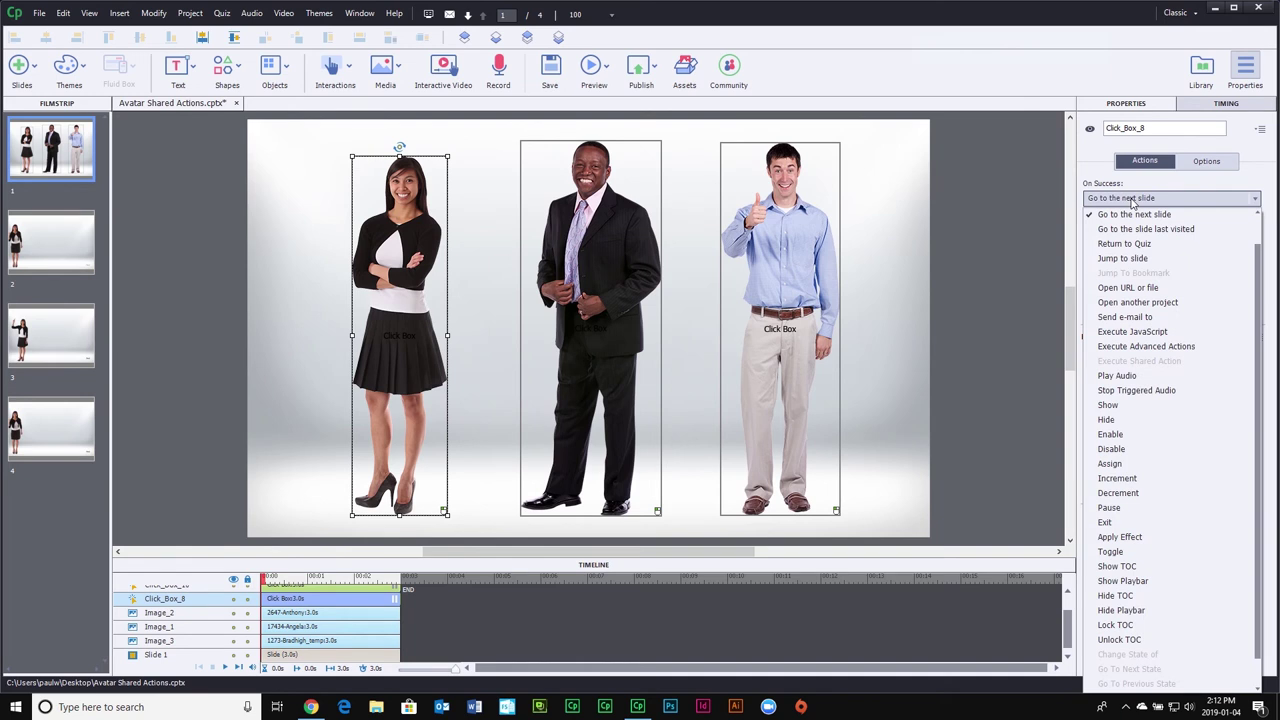
left_click(1150, 346)
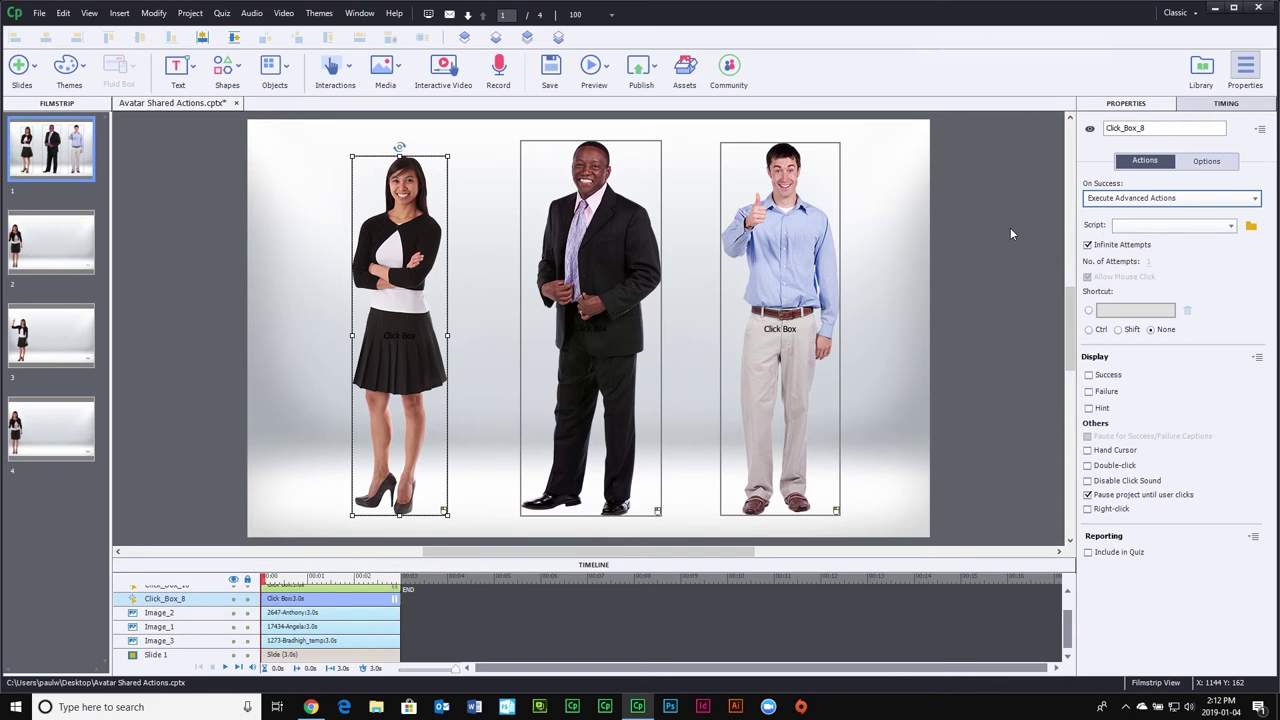
Start a new blank advanced action for the woman's click box and name it Click_Angela
left_click(1252, 228)
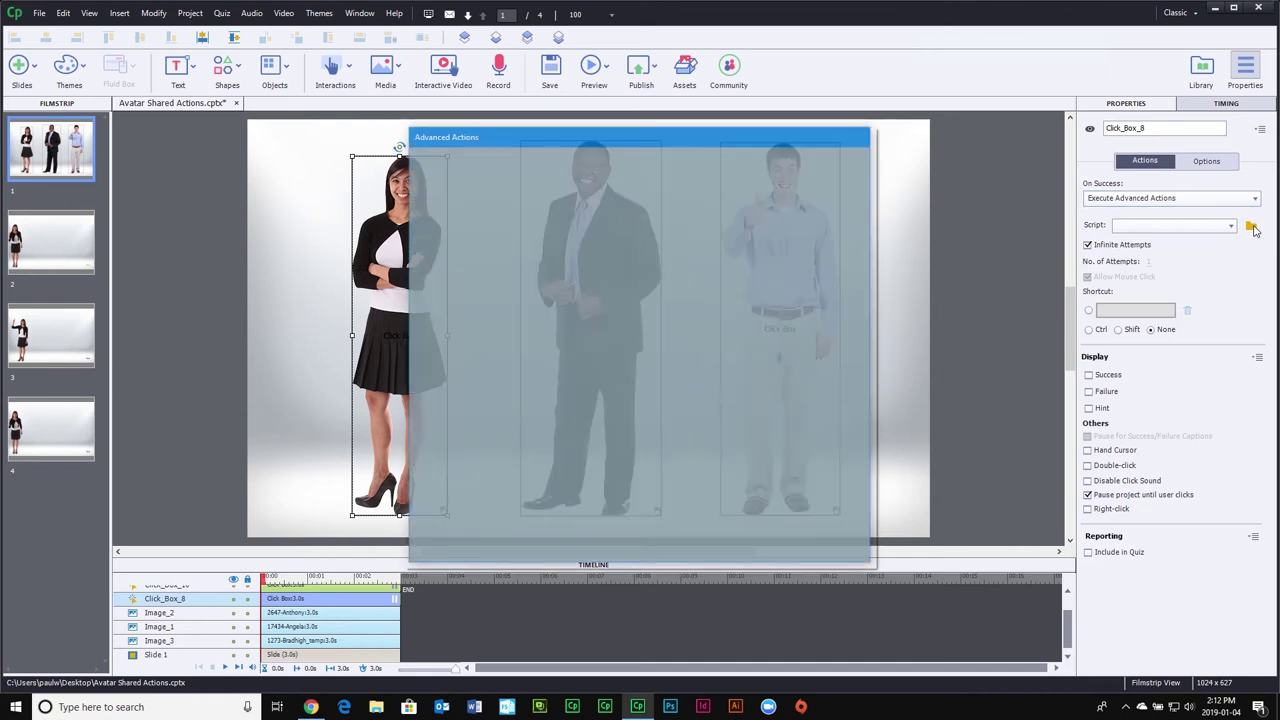
left_click(556, 178)
type("Click")
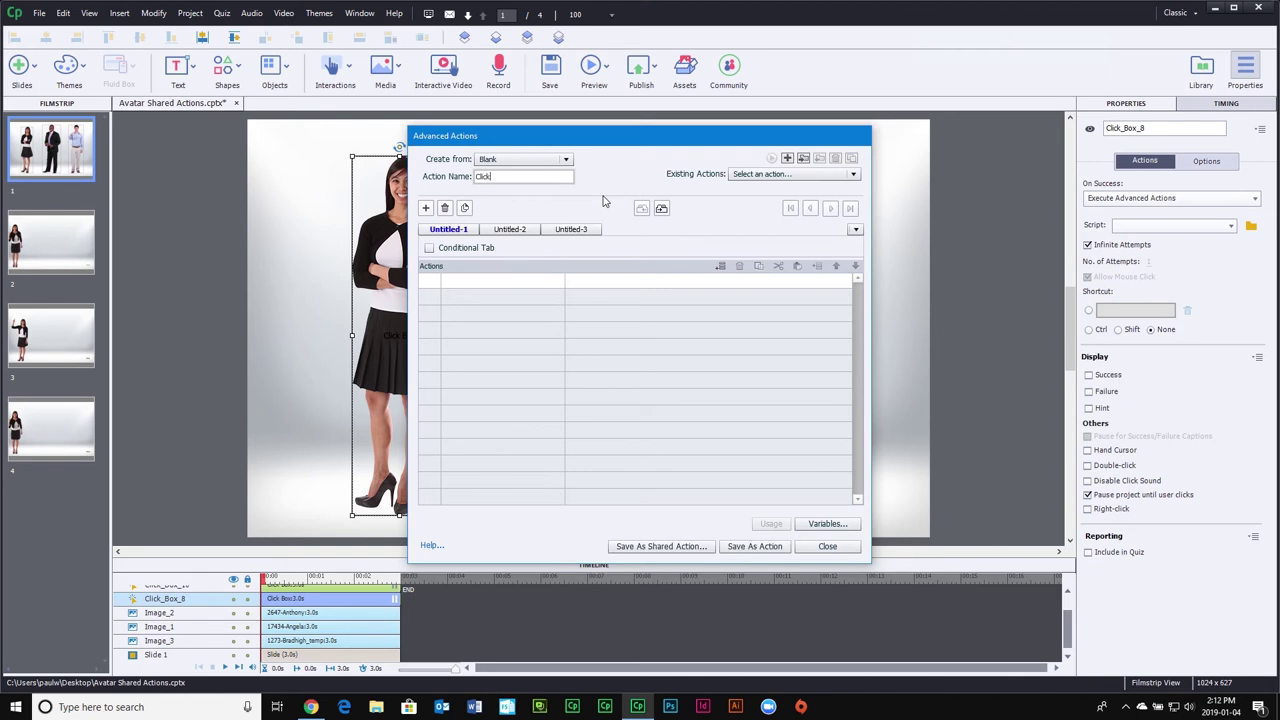
type("_Angela")
Create a user variable named avatar_selected without a starting value
left_click(827, 525)
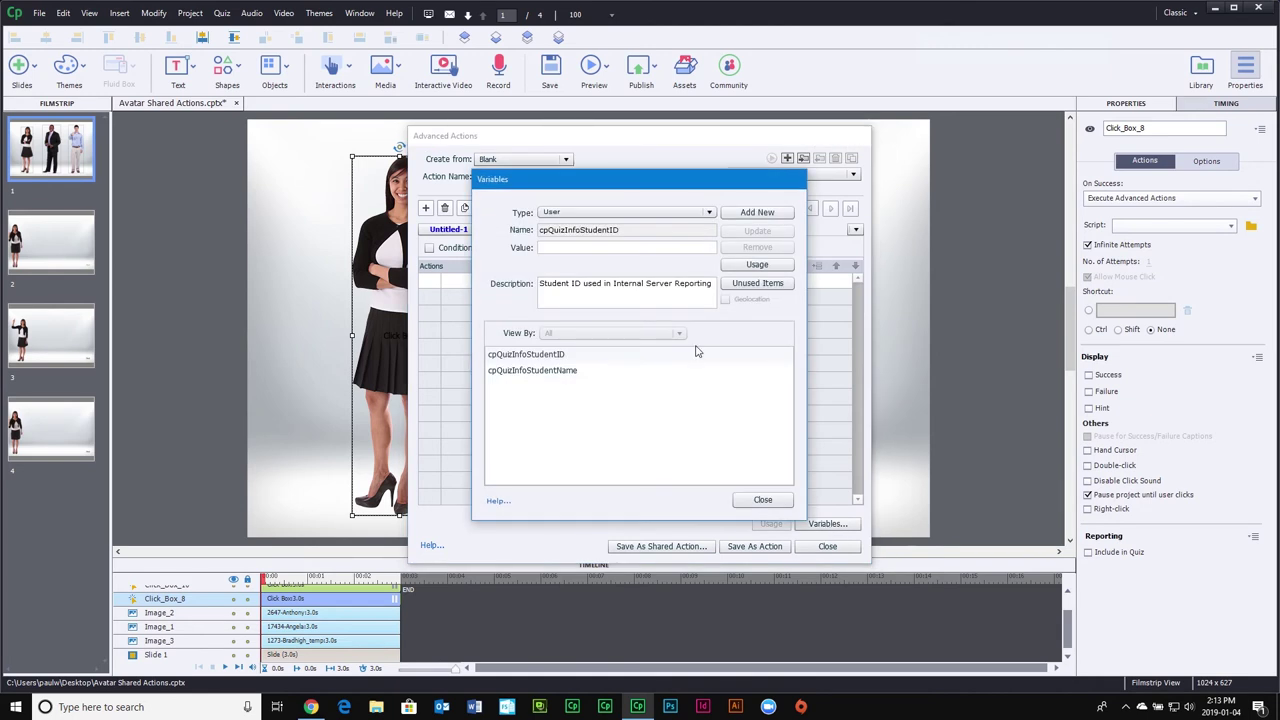
left_click(758, 213)
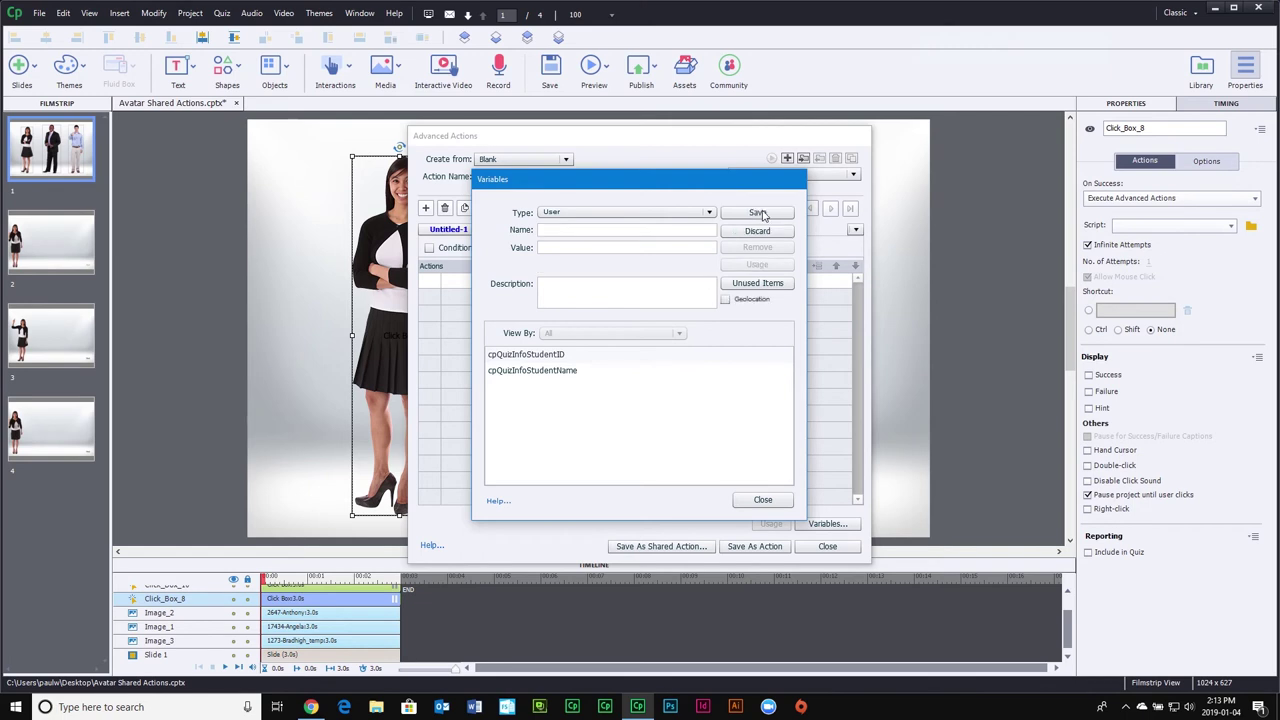
left_click(586, 231)
type("avatar_selected")
left_click(757, 213)
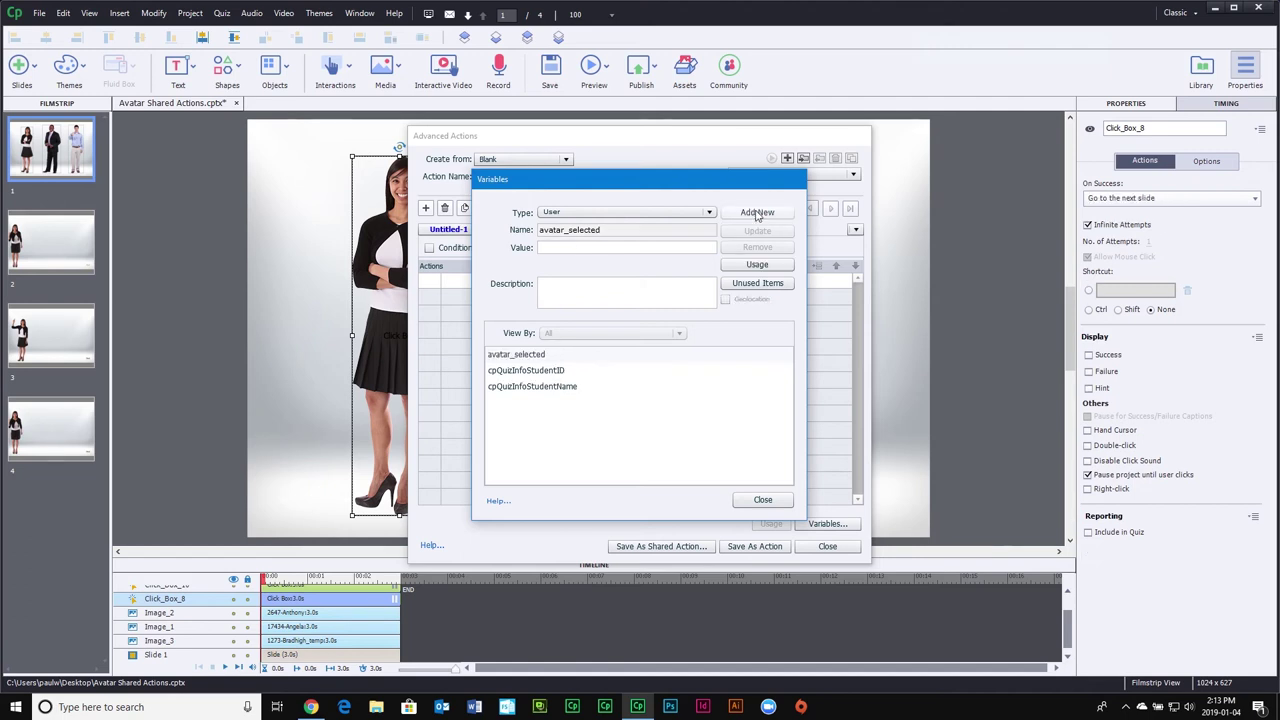
left_click(764, 499)
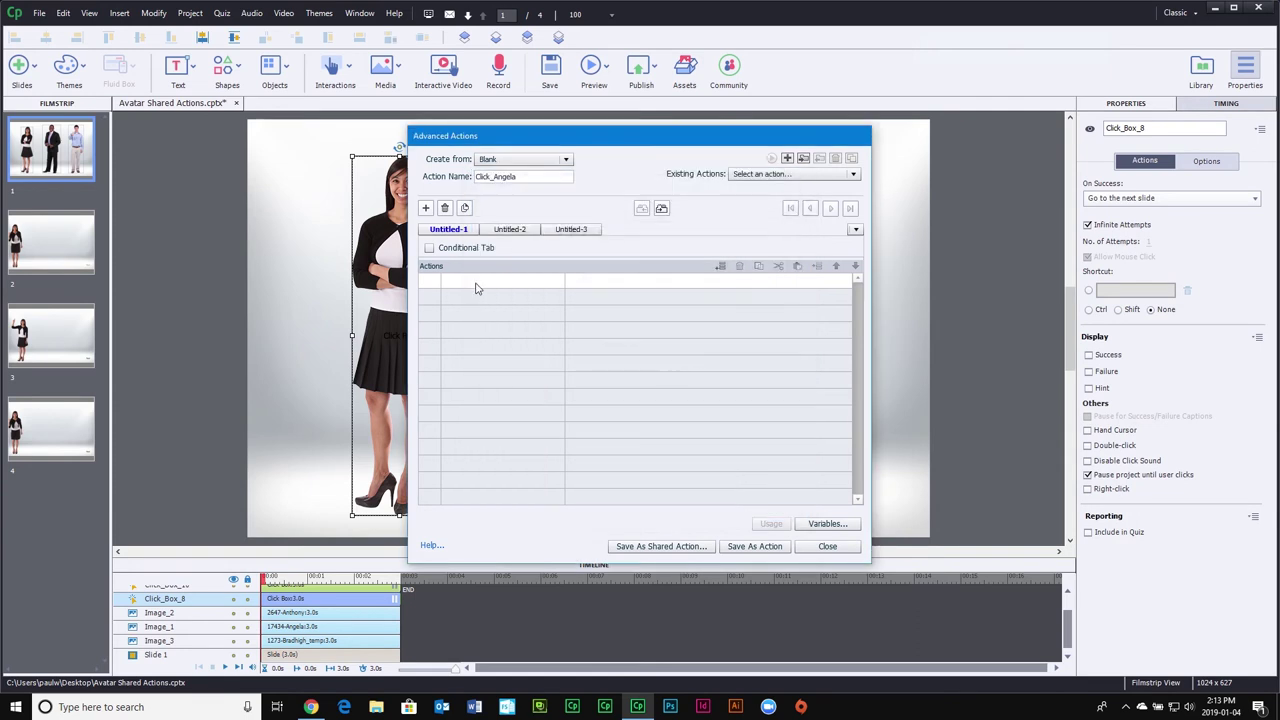
Make the first action of Click_Angela assign the literal value angela to the variable avatar_selected
left_click(476, 288)
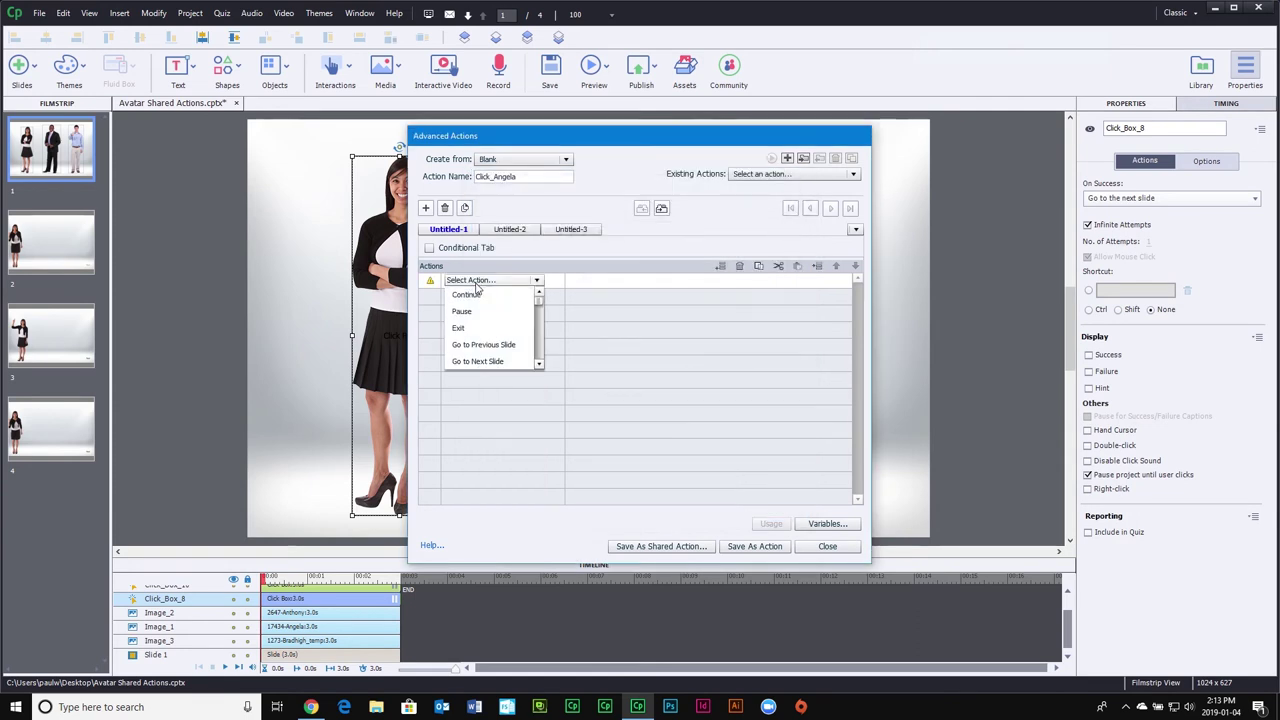
key("a")
left_click(476, 296)
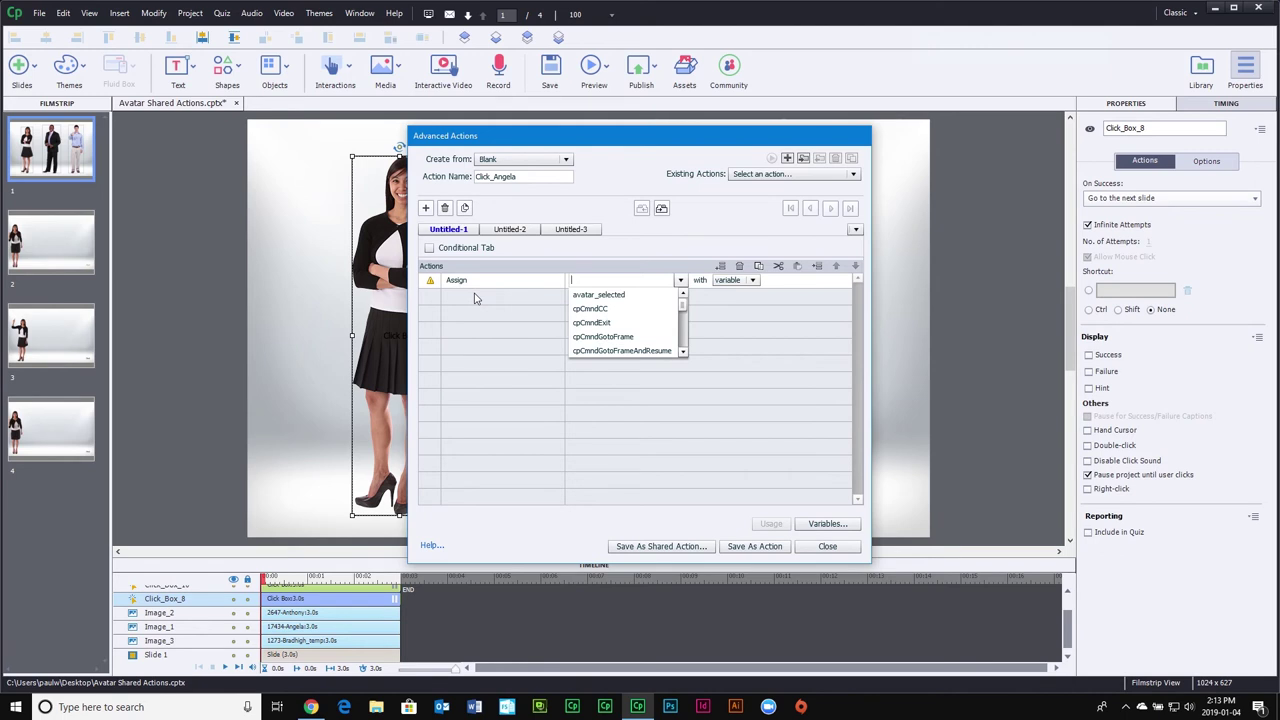
left_click(594, 296)
left_click(670, 281)
left_click(669, 313)
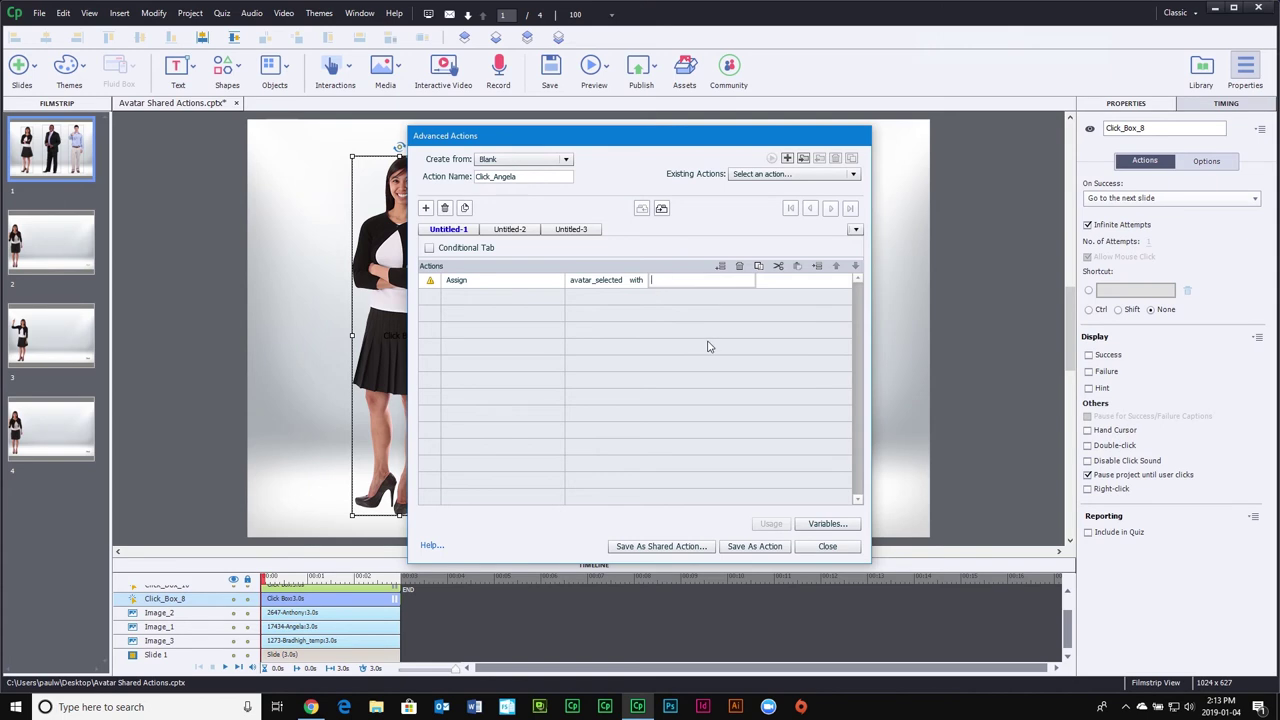
type("angela")
Add a Go to Next Slide action as the second line and save the Click_Angela advanced action
left_click(463, 298)
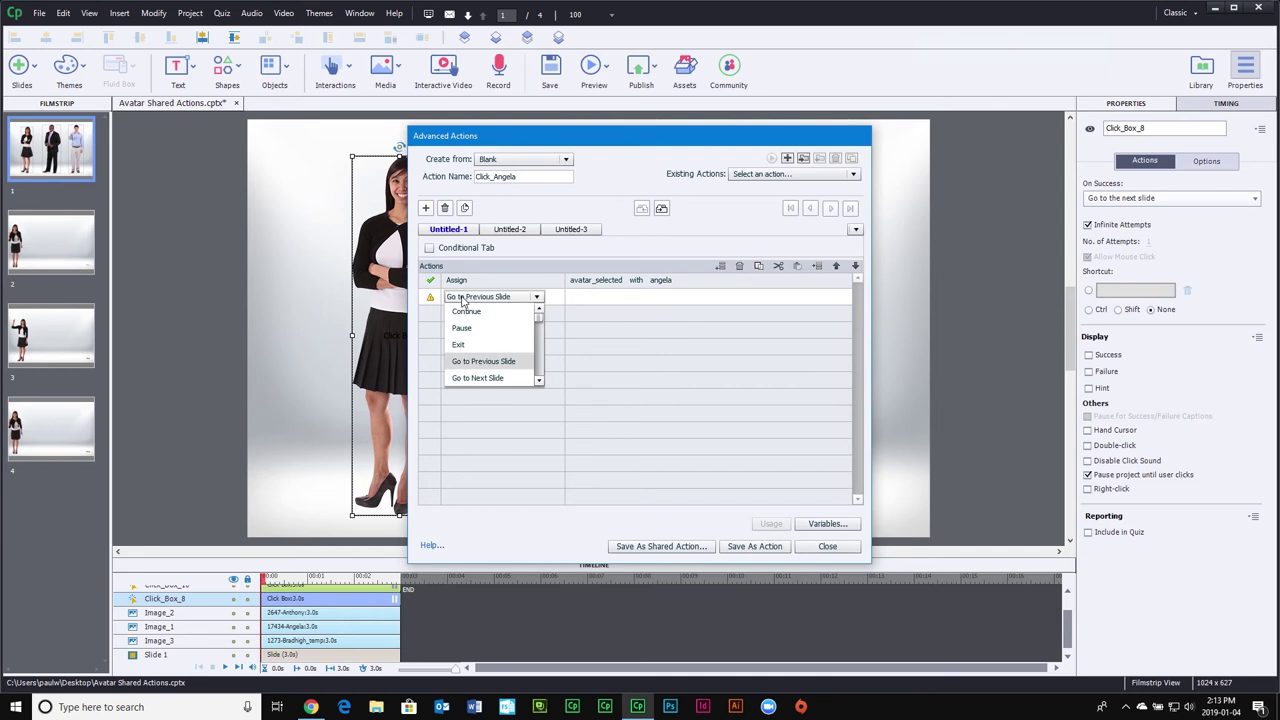
left_click(481, 379)
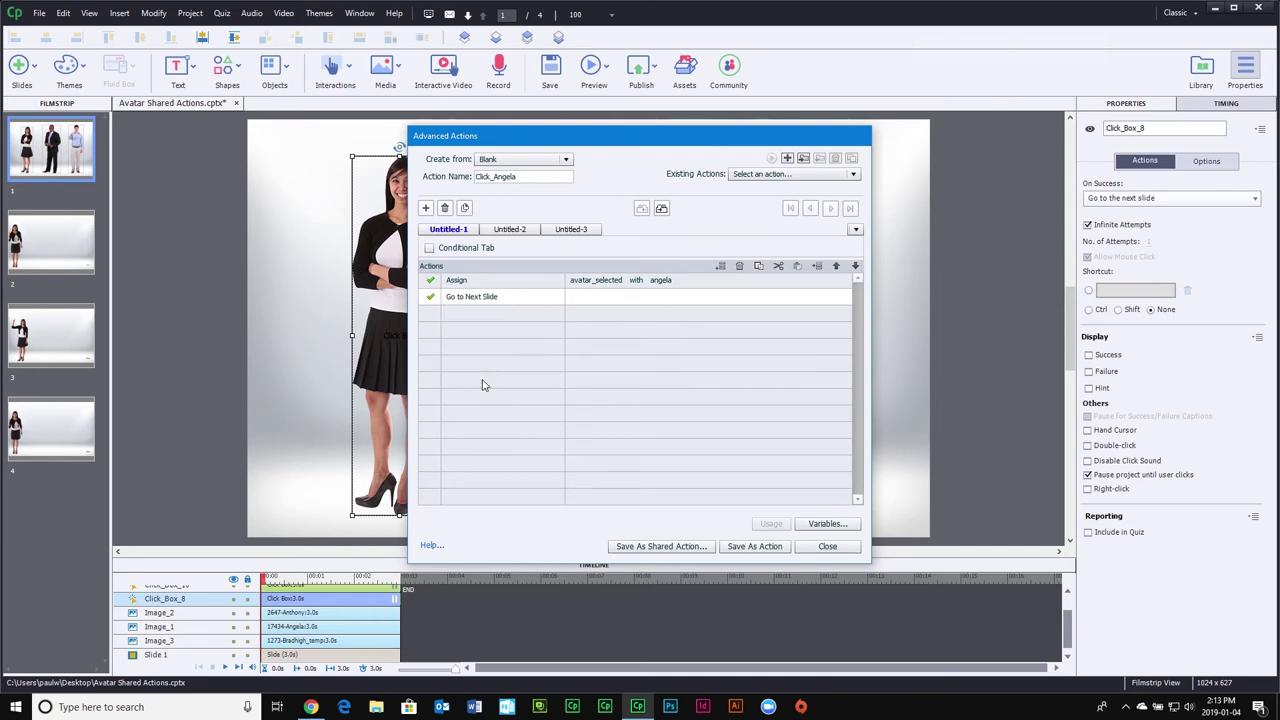
left_click(757, 548)
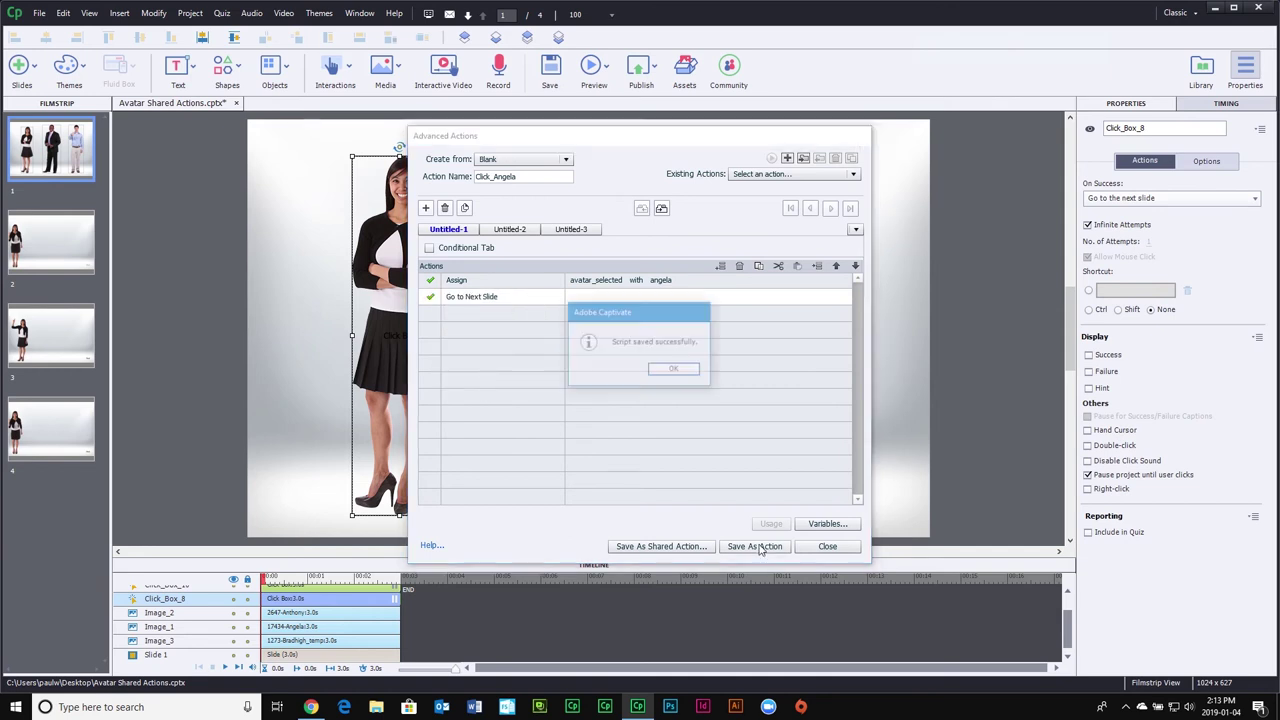
left_click(675, 371)
left_click(824, 548)
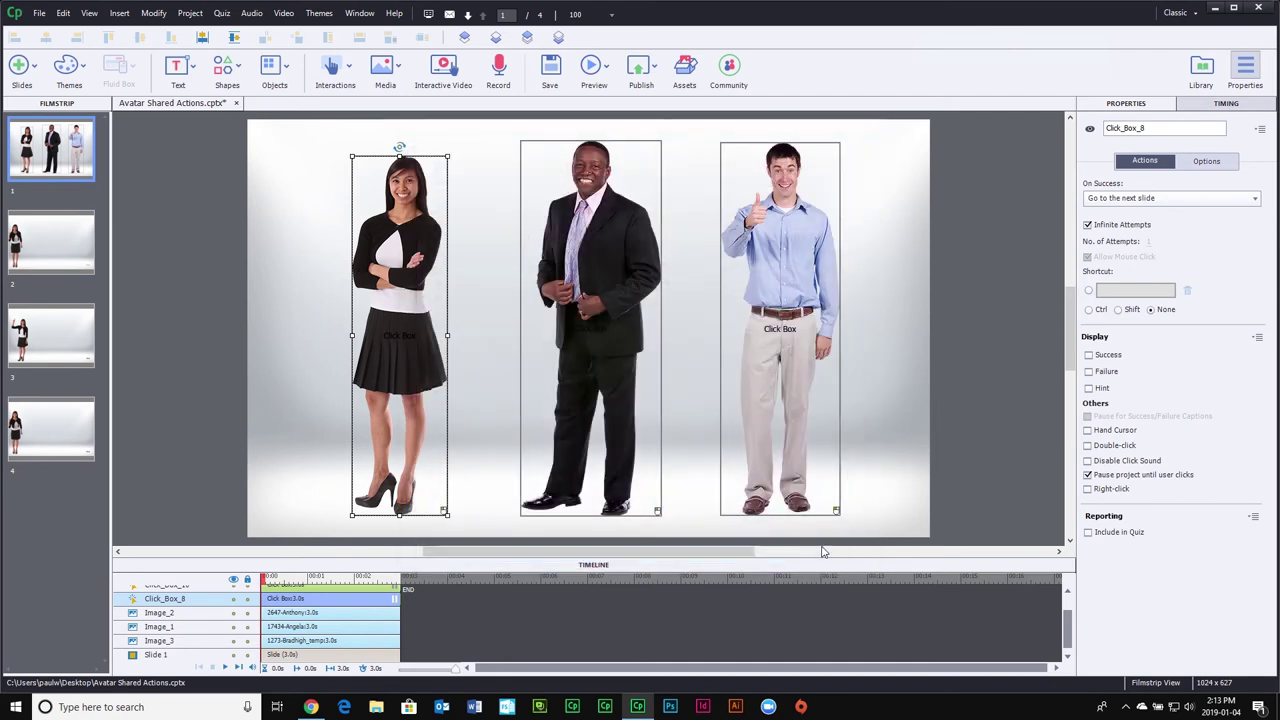
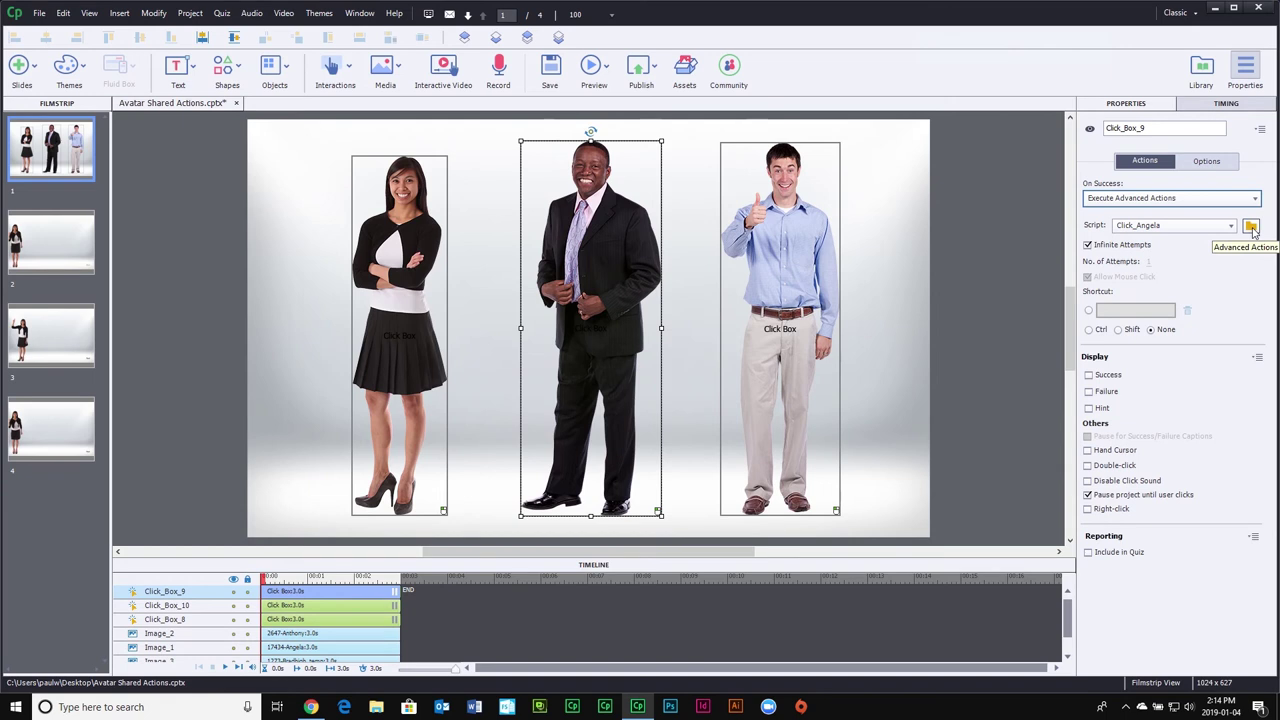
Duplicate the Click_Angela action from the dark-suited man's click box and rename the copy Click_Anthony
left_click(1251, 228)
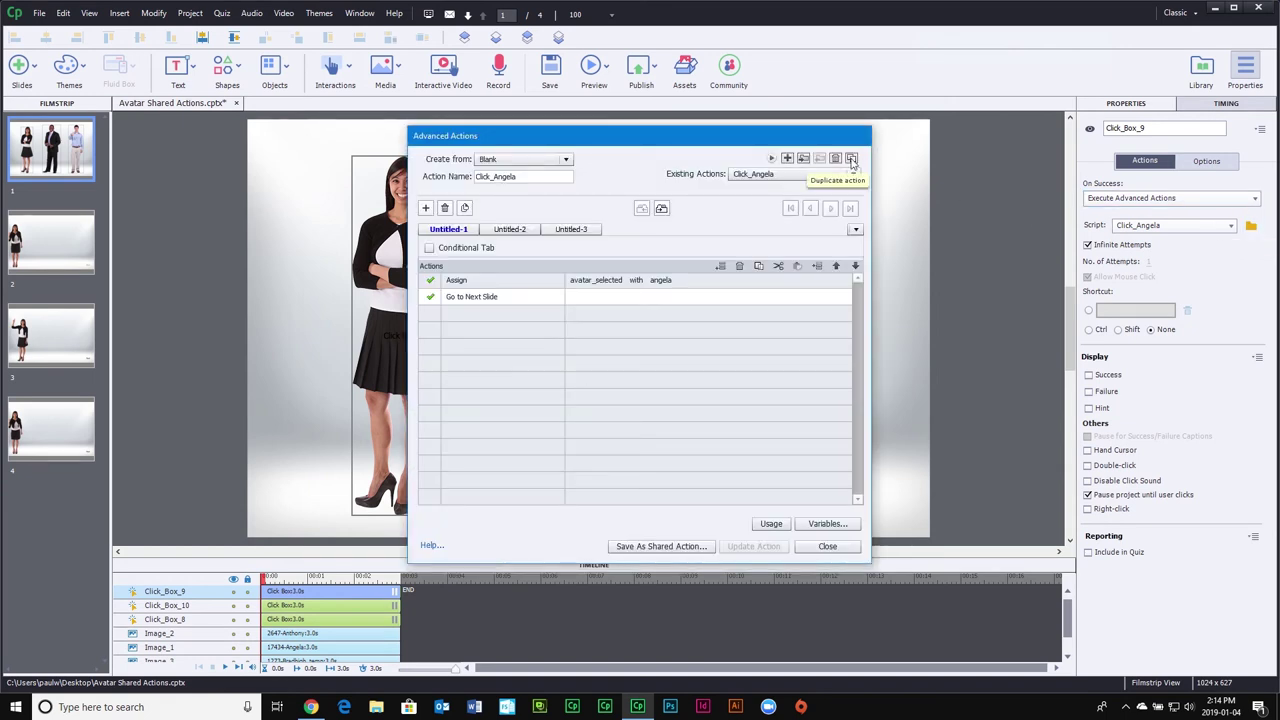
left_click(851, 160)
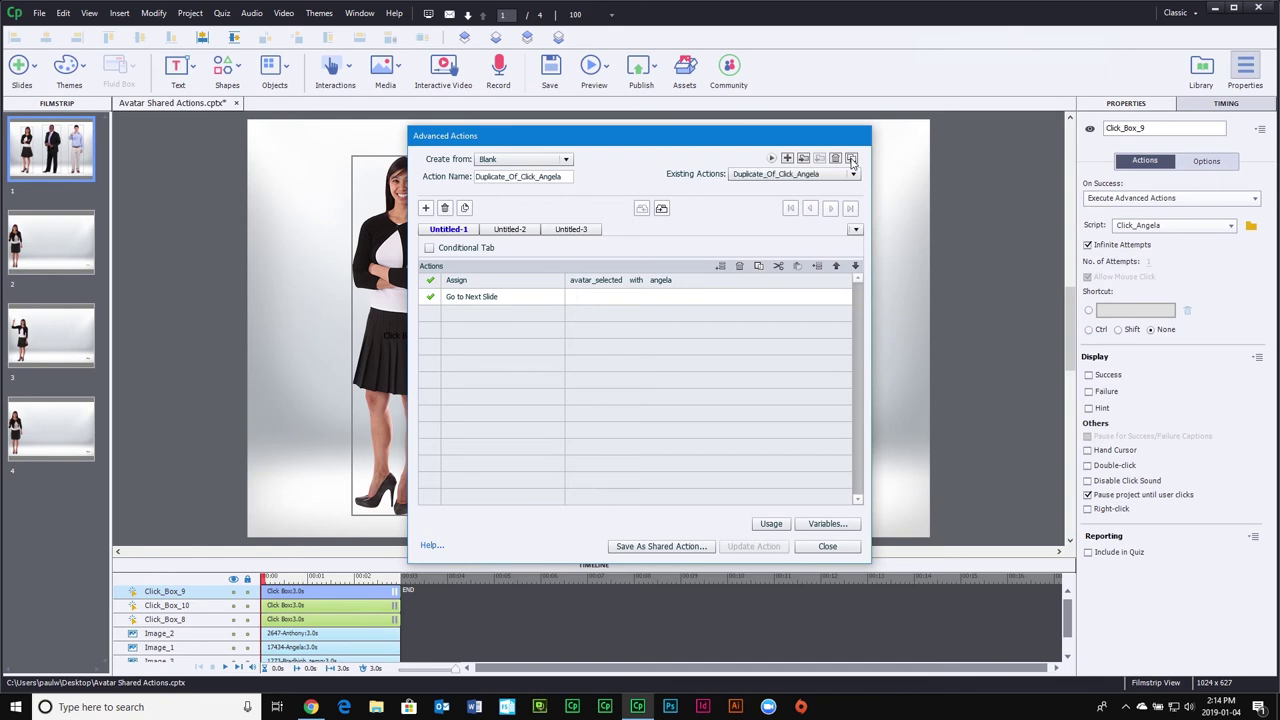
left_click(520, 177)
key("BackSpace")
key("BackSpace")
key("BackSpace")
key("BackSpace")
key("BackSpace")
key("BackSpace")
key("BackSpace")
key("BackSpace")
key("BackSpace")
key("BackSpace")
key("BackSpace")
key("BackSpace")
key("BackSpace")
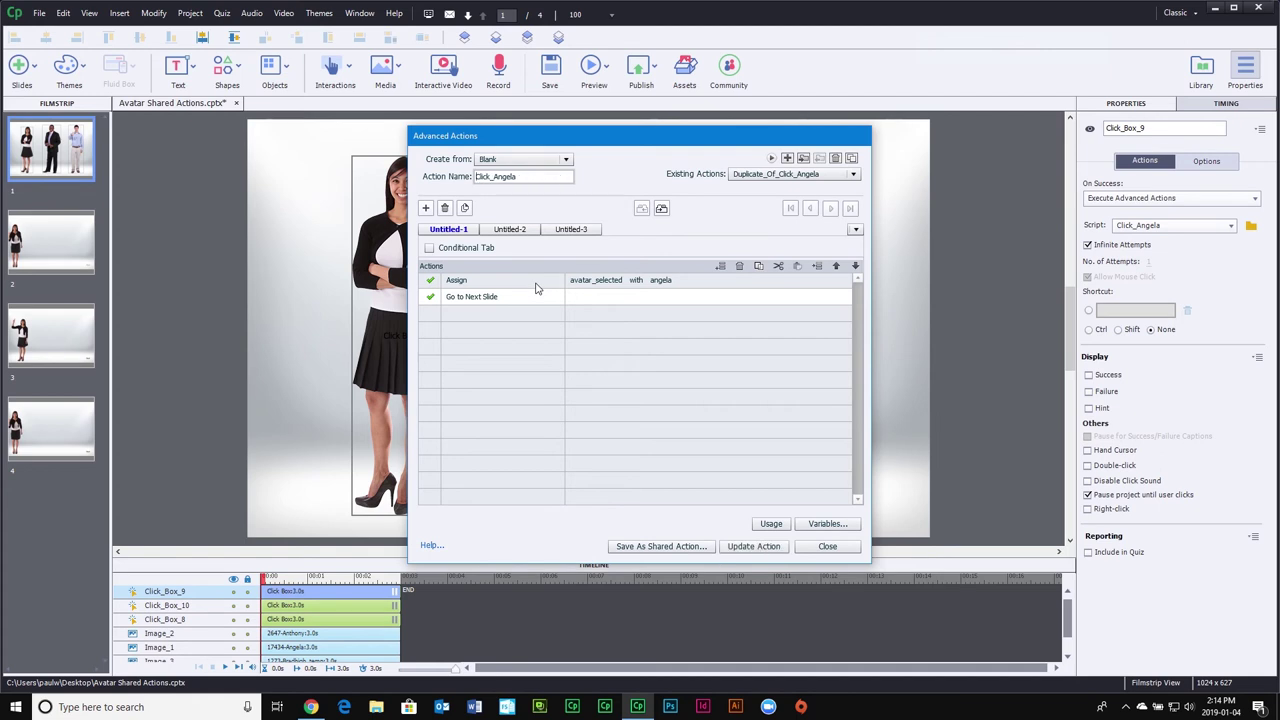
double_click(545, 177)
type("A")
Change the value assigned to avatar_selected in Click_Anthony to the literal anthony
left_click(660, 281)
left_click(686, 283)
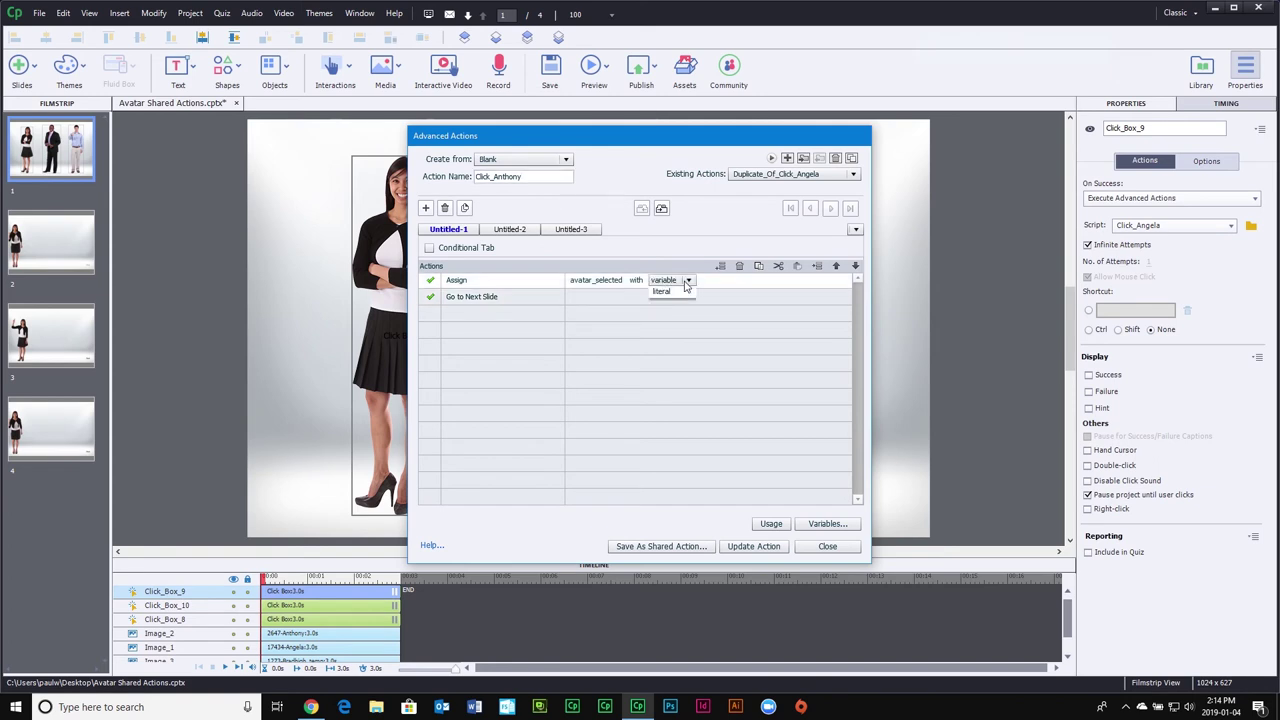
left_click(683, 310)
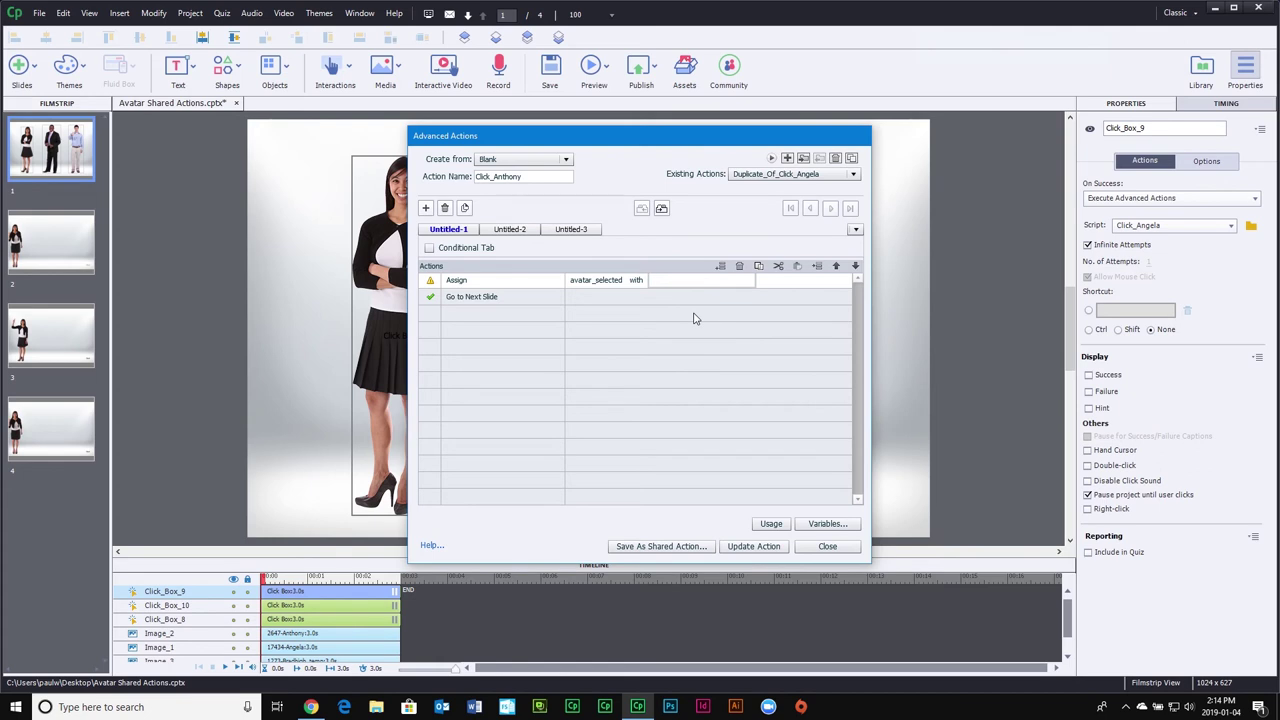
type("anthony")
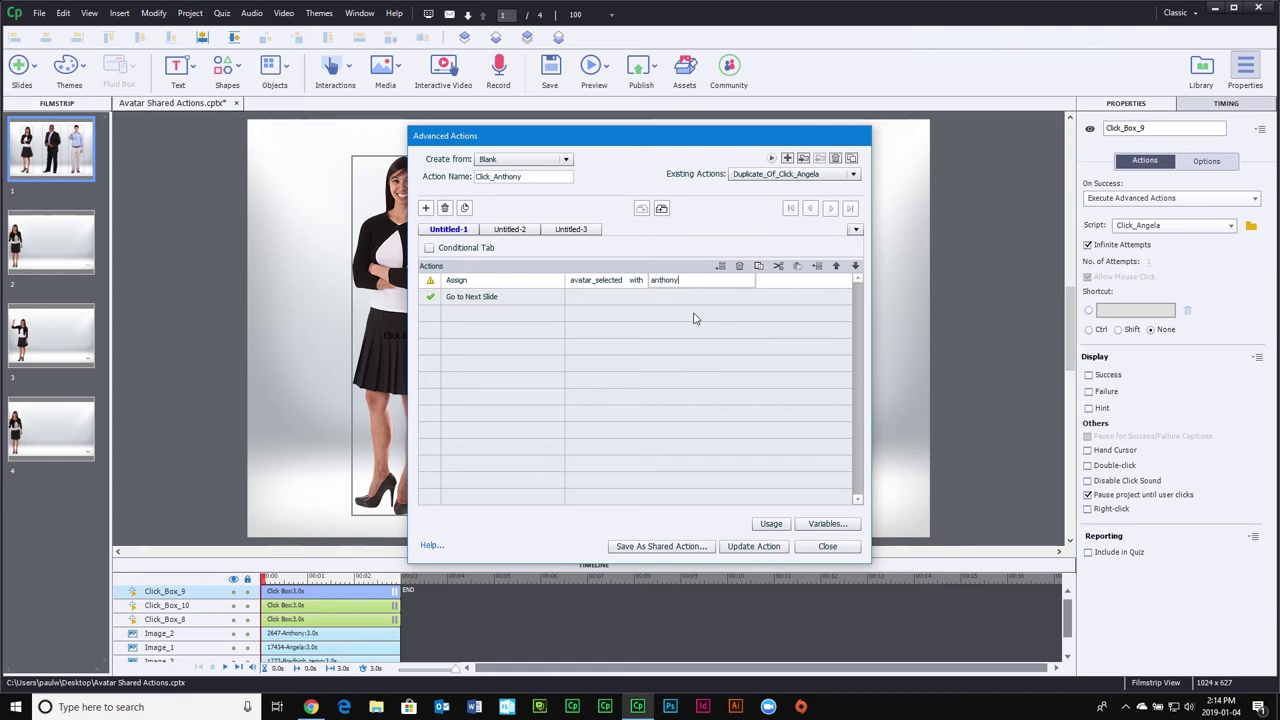
key("Return")
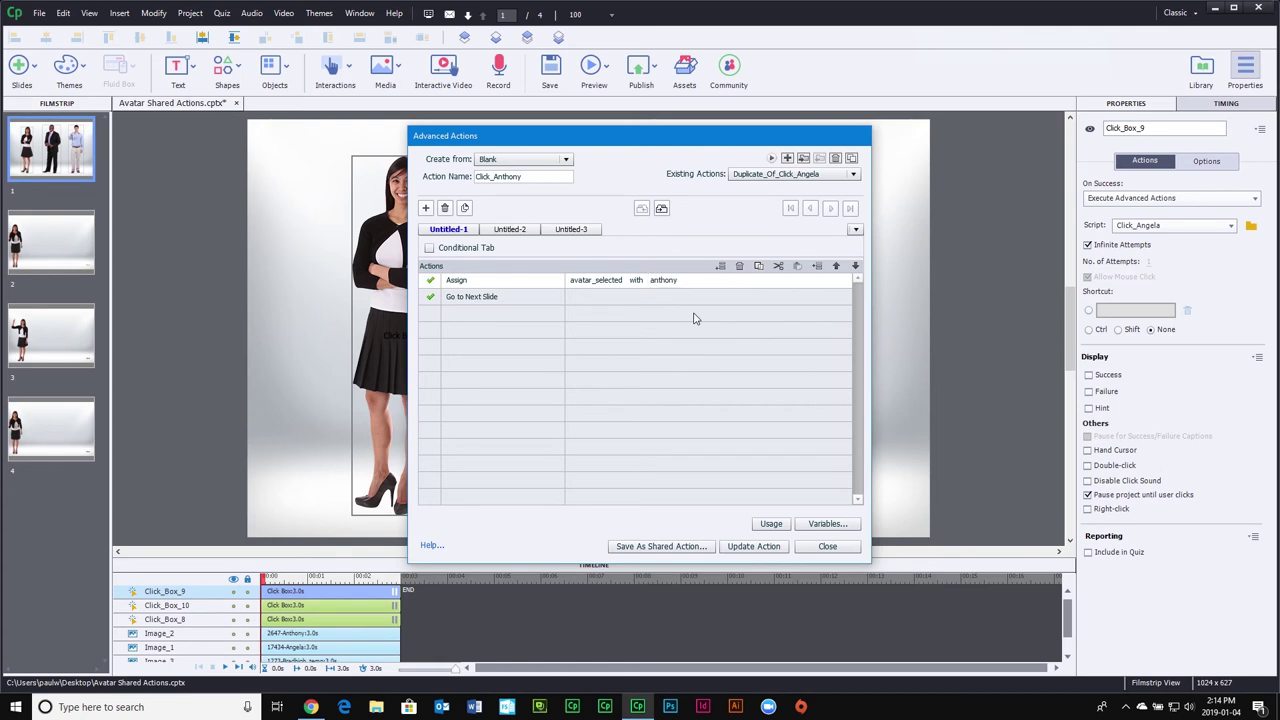
Save the updated Click_Anthony action and make it the script of the dark-suited man's click box
left_click(756, 549)
left_click(666, 367)
left_click(827, 546)
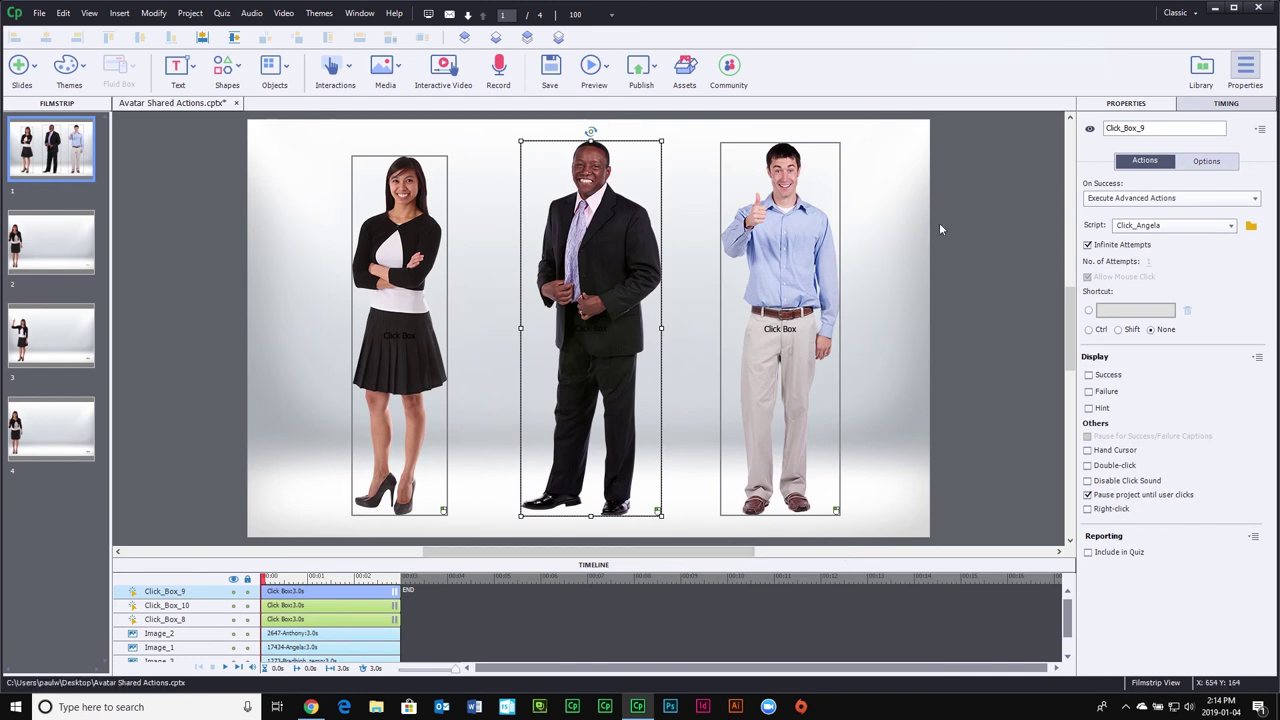
left_click(1188, 231)
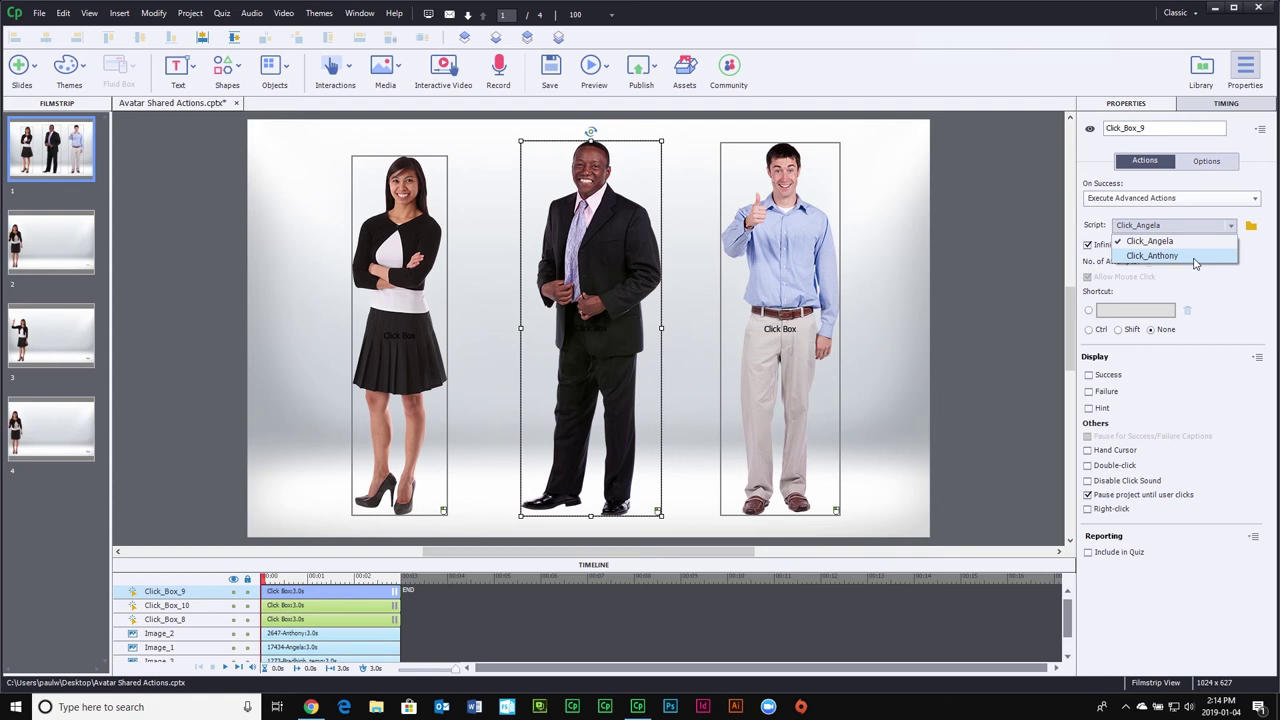
left_click(1195, 262)
Set the click box over the man in the blue shirt to execute advanced actions on success
left_click(830, 280)
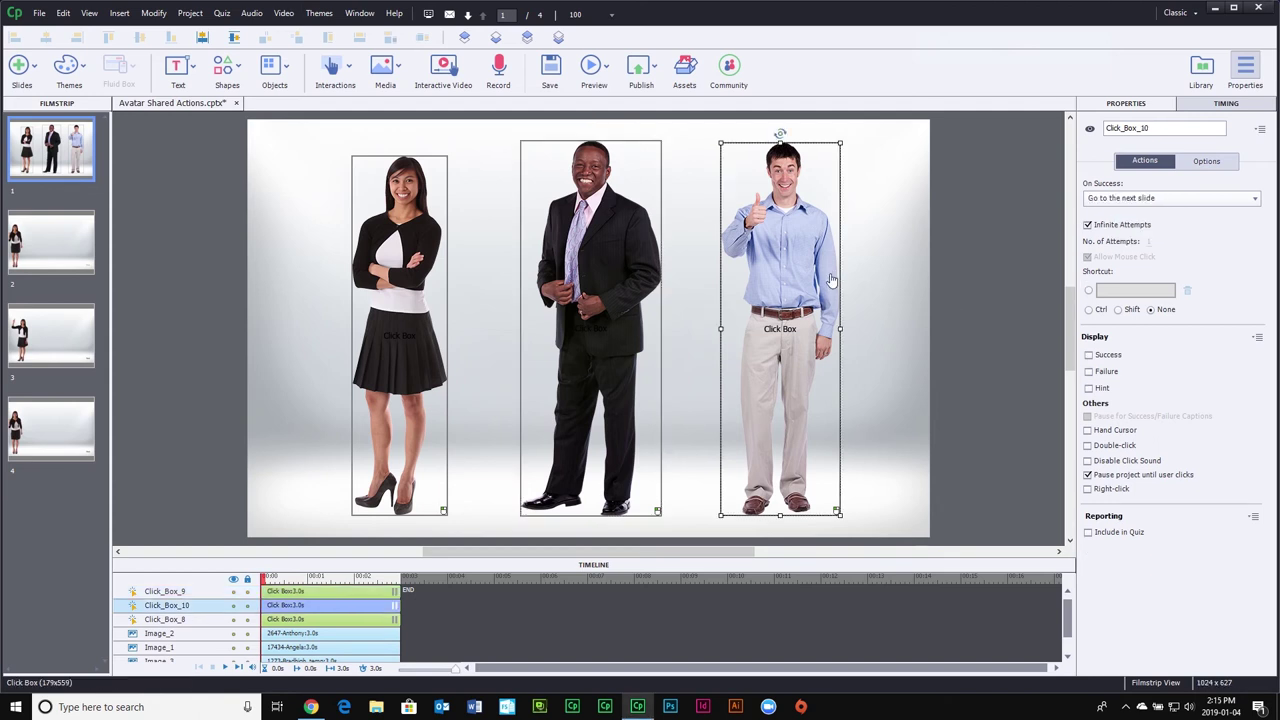
left_click(1150, 198)
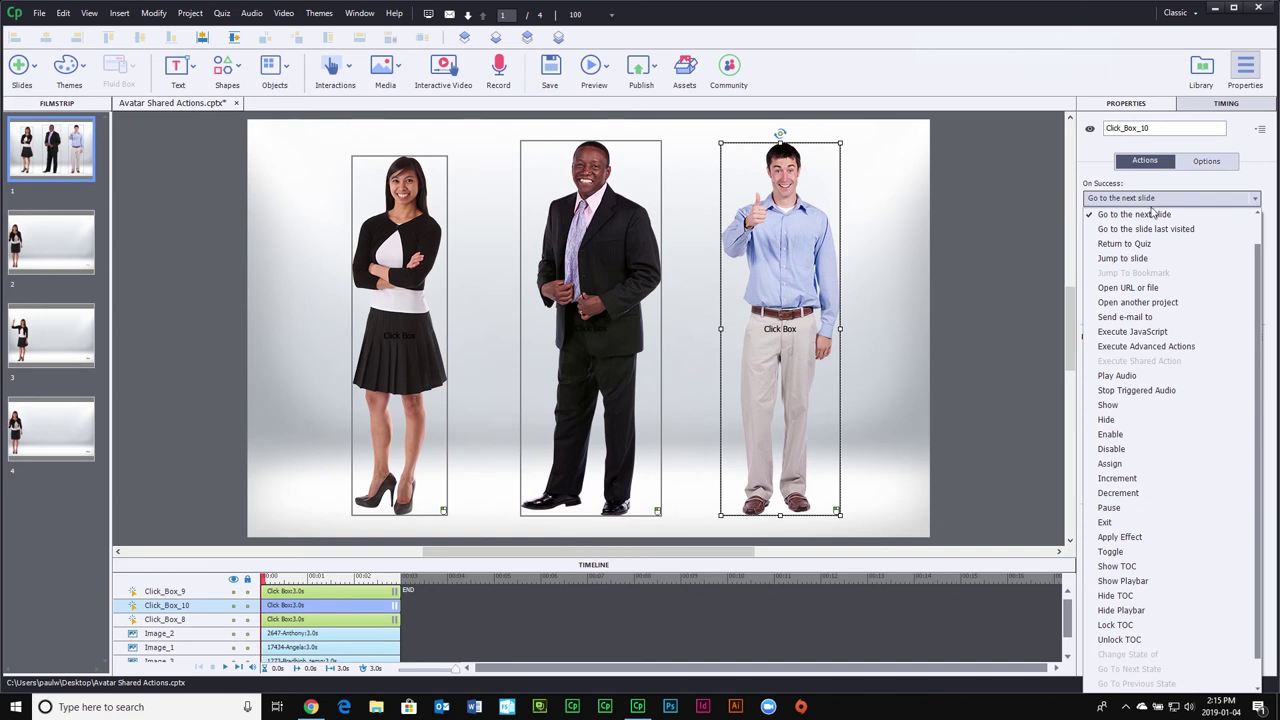
left_click(1163, 347)
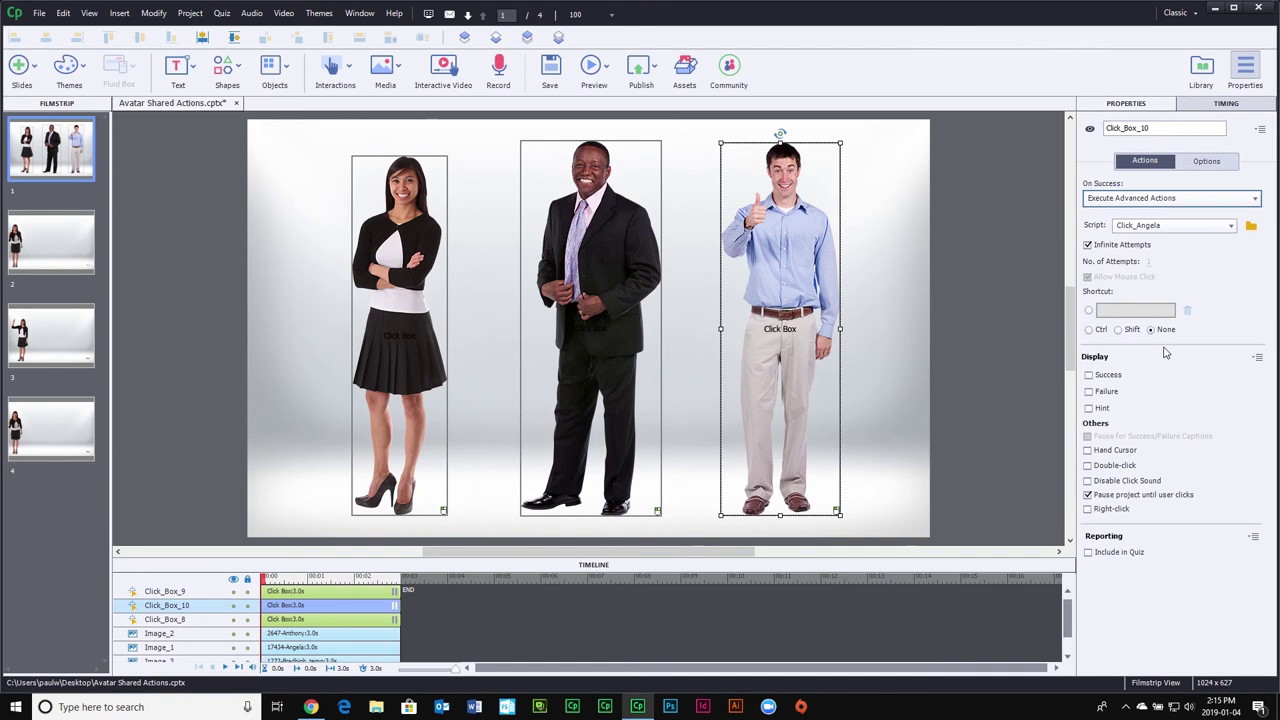
Duplicate the Click_Angela action from the blue-shirted man's click box and rename the copy Click_Brad
left_click(1251, 226)
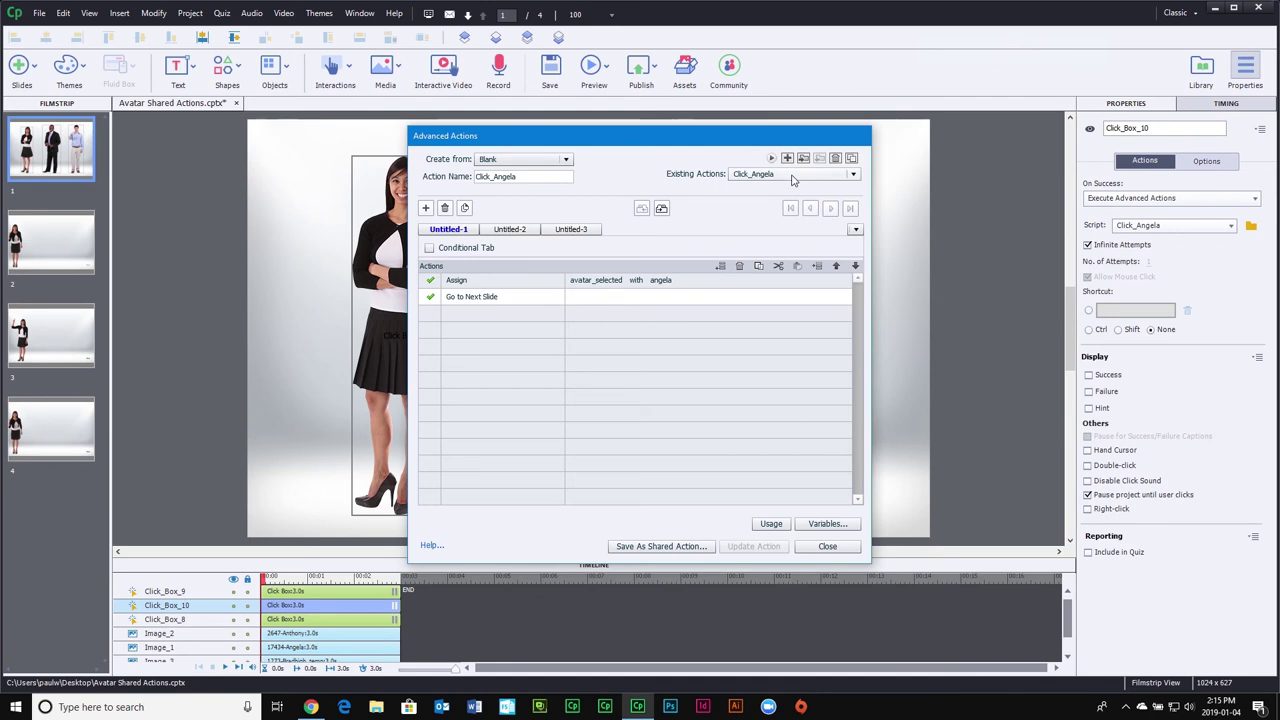
left_click(851, 158)
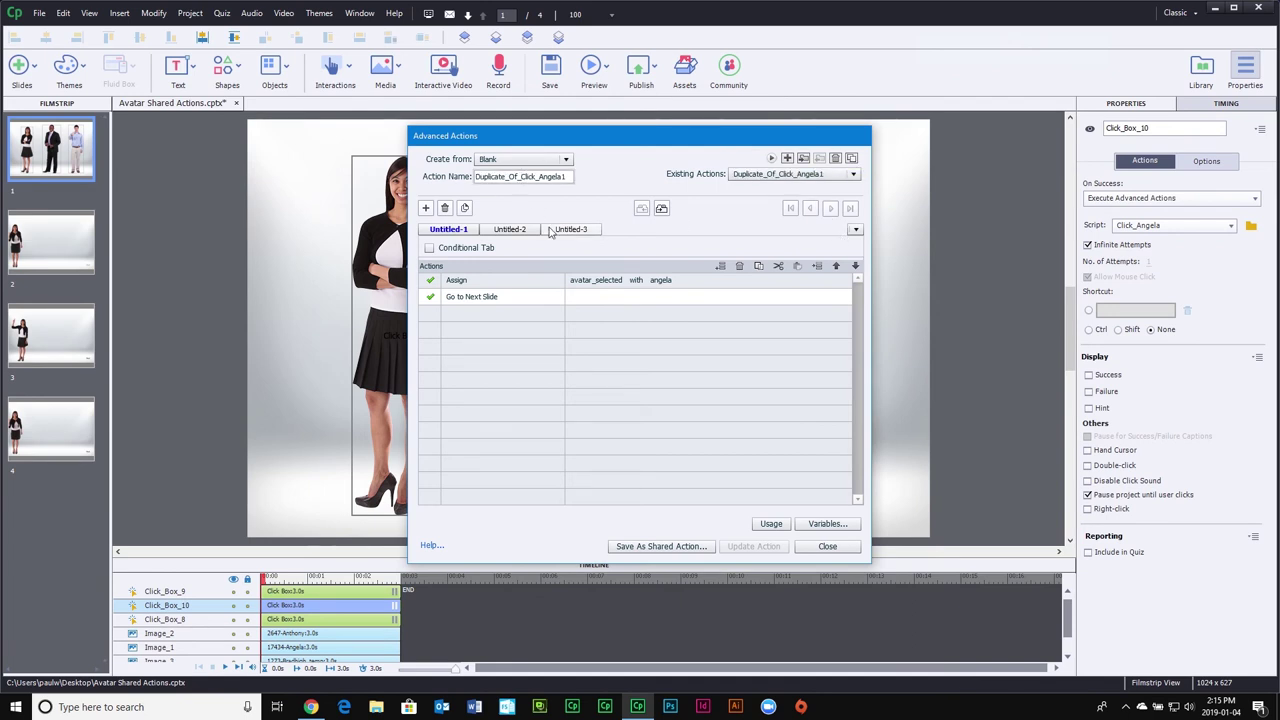
key("ctrl+a")
type("Click_Brad")
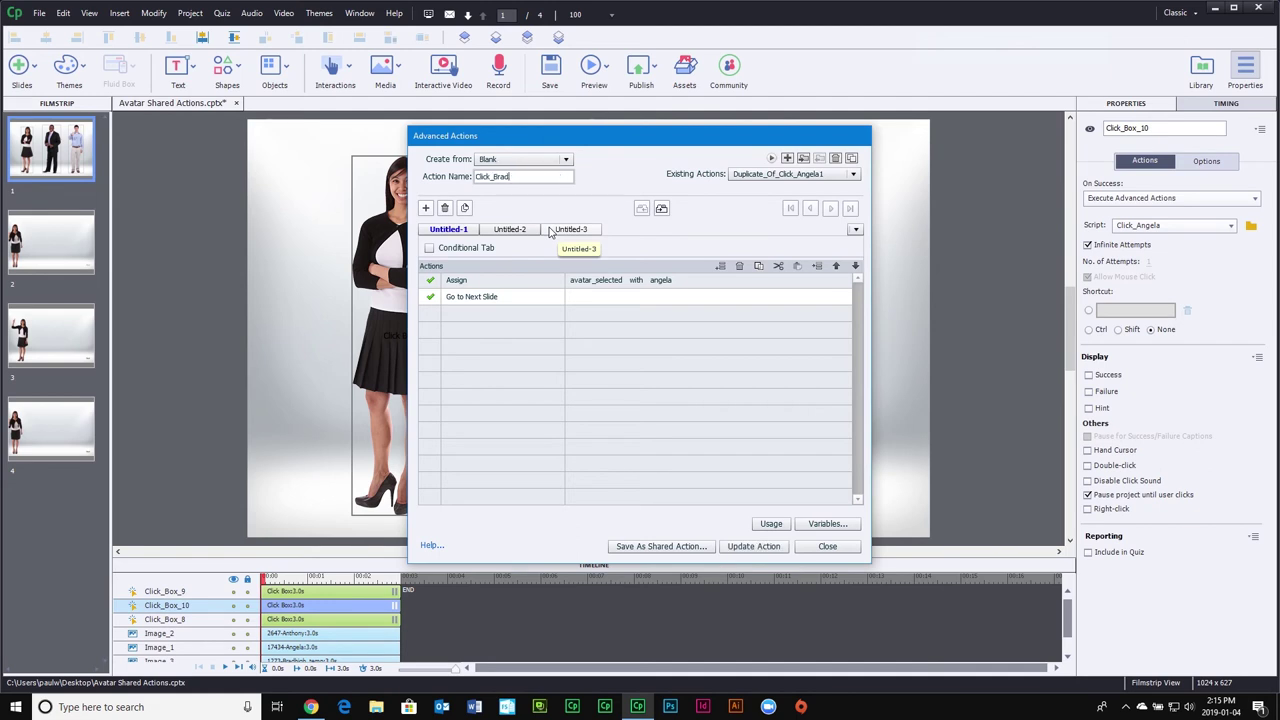
Change the value assigned to avatar_selected in Click_Brad to the literal brad
left_click(661, 281)
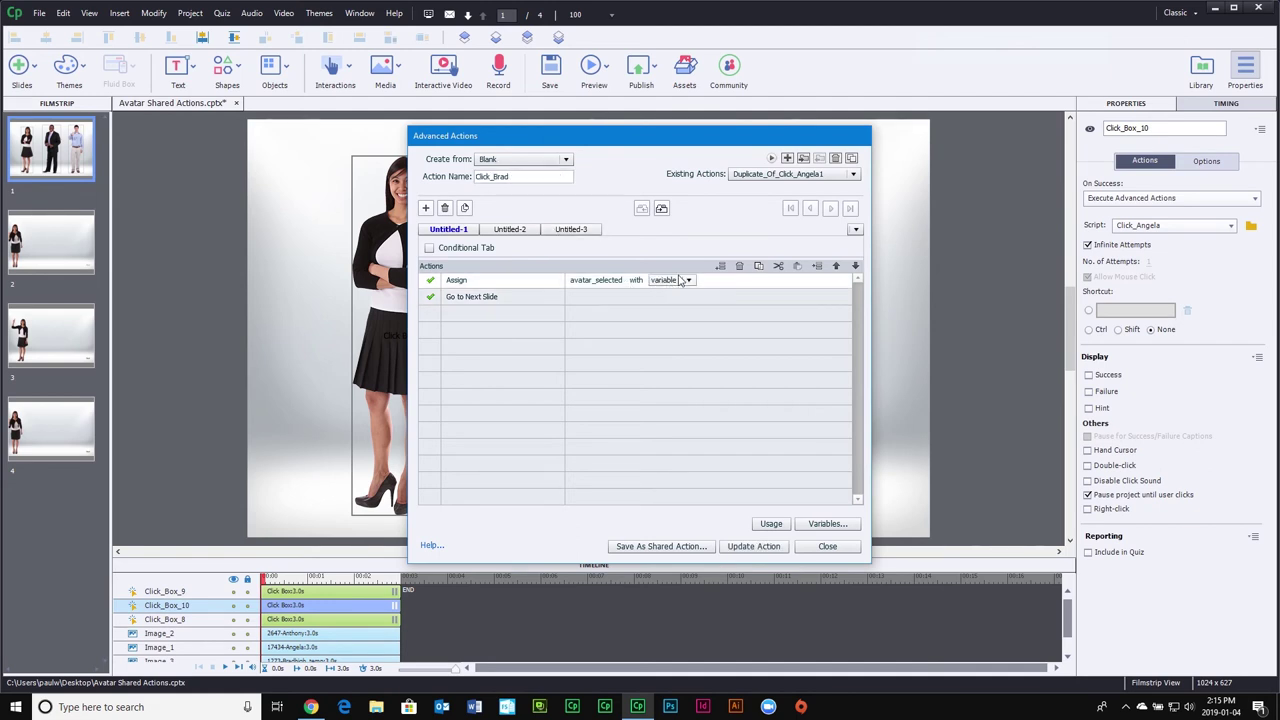
left_click(680, 281)
left_click(668, 307)
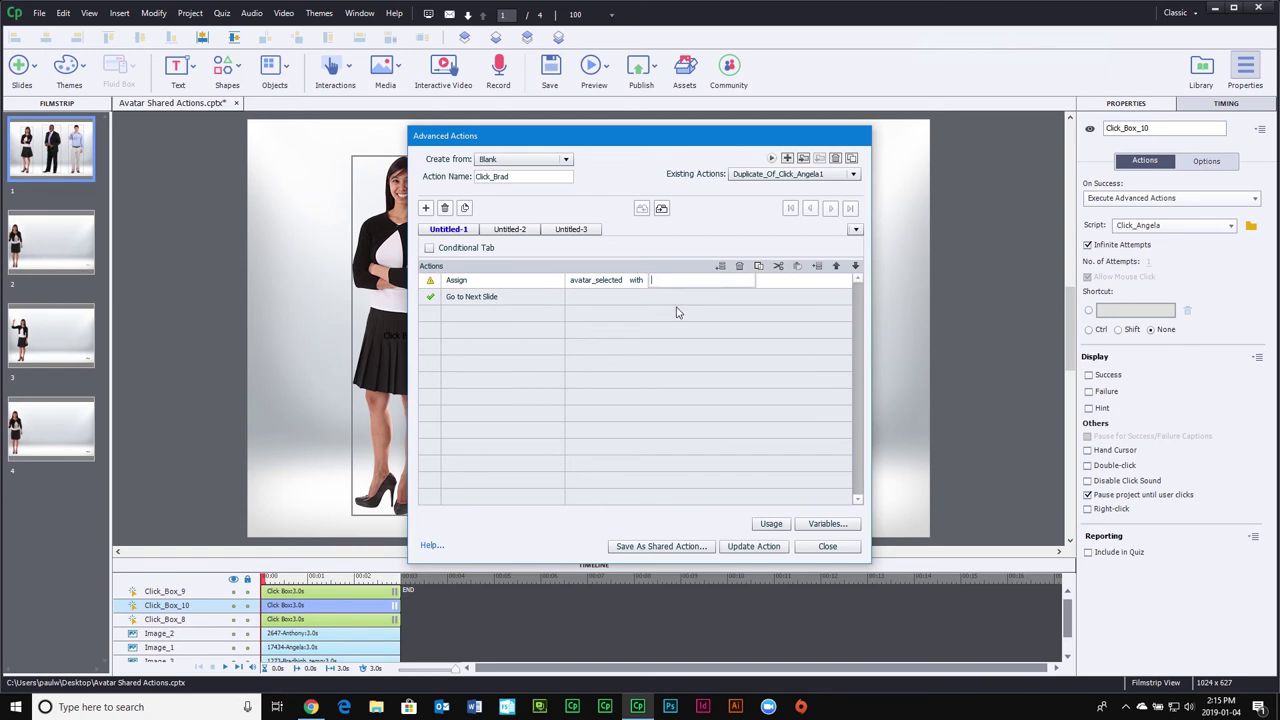
left_click(676, 313)
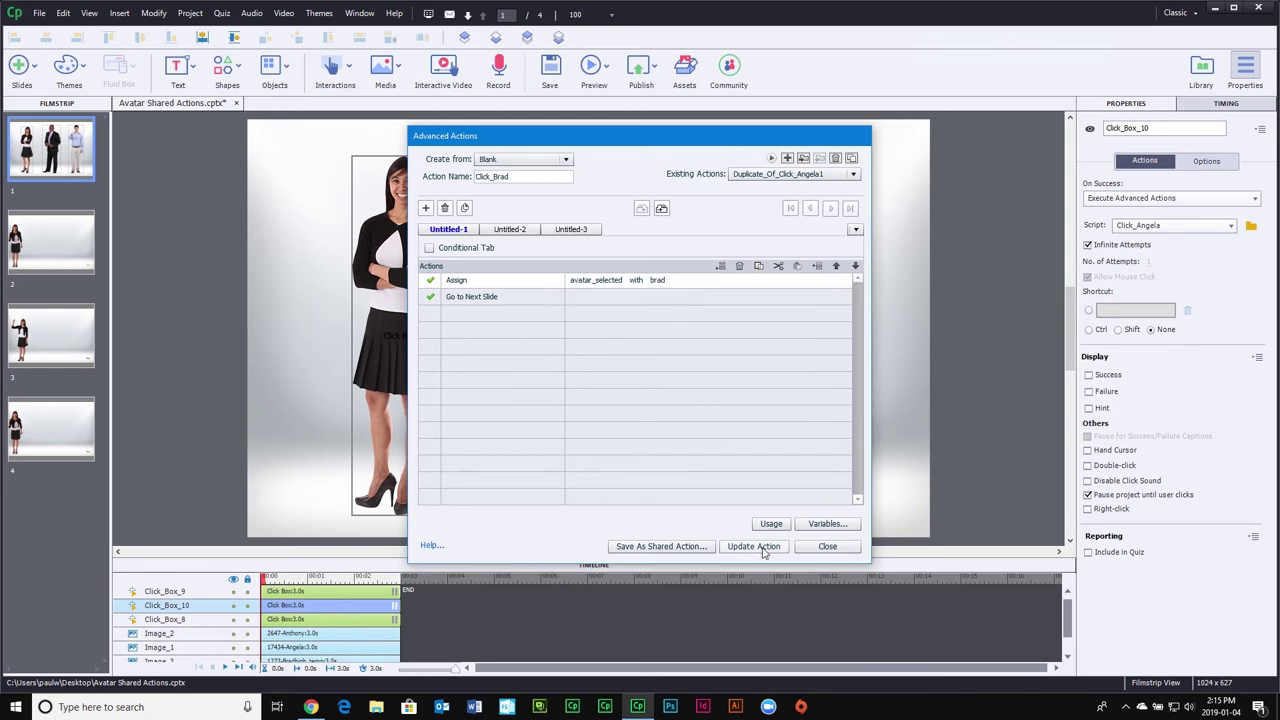
Save the updated Click_Brad action and make it the script of the blue-shirted man's click box
left_click(754, 546)
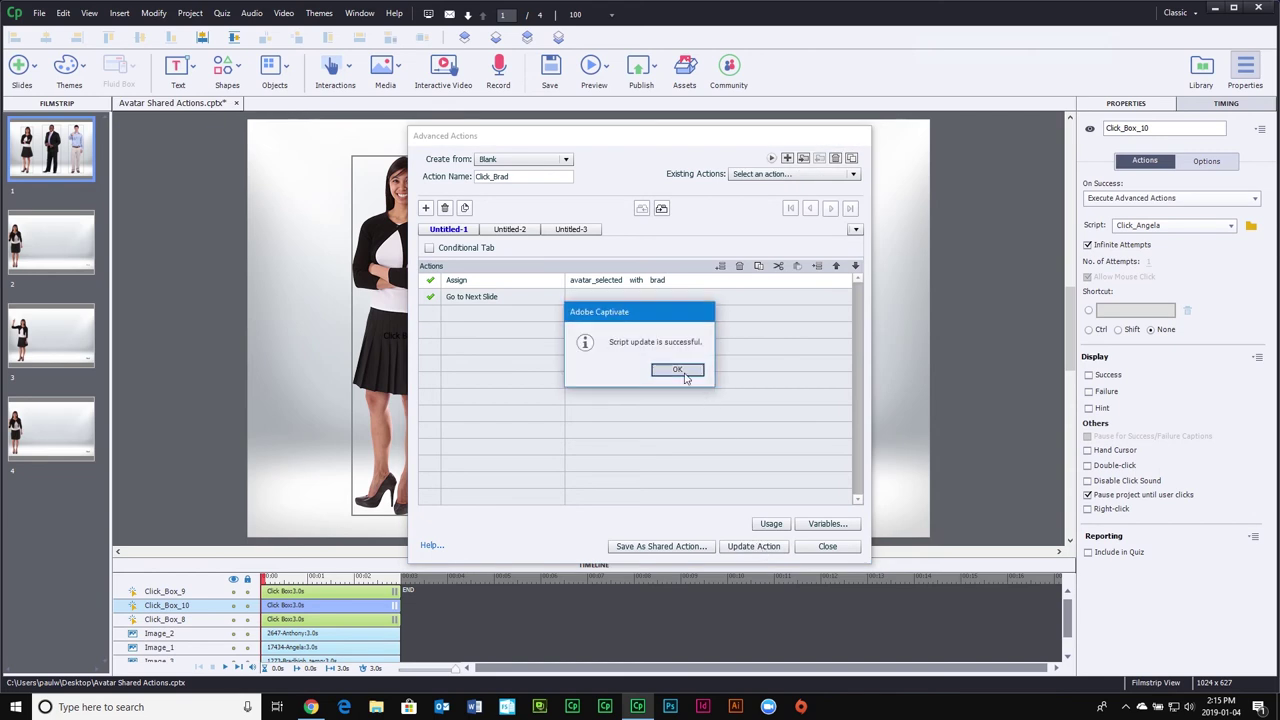
left_click(684, 370)
left_click(827, 546)
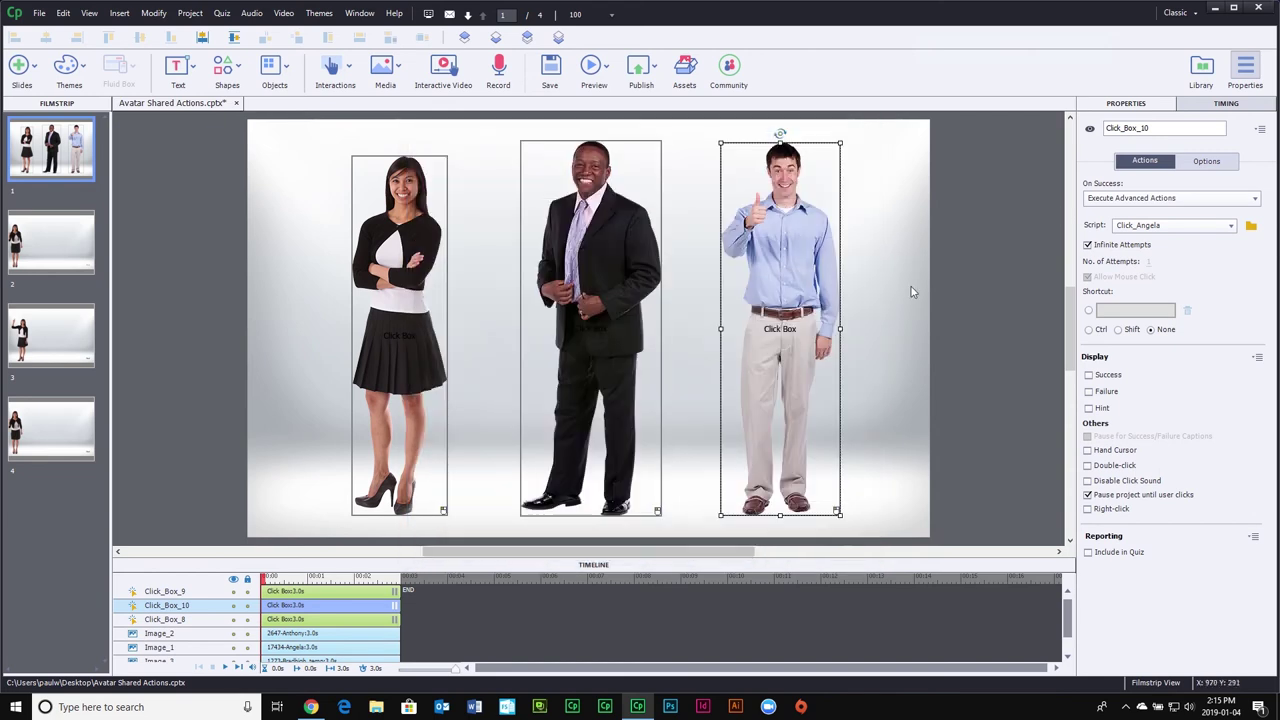
left_click(1172, 228)
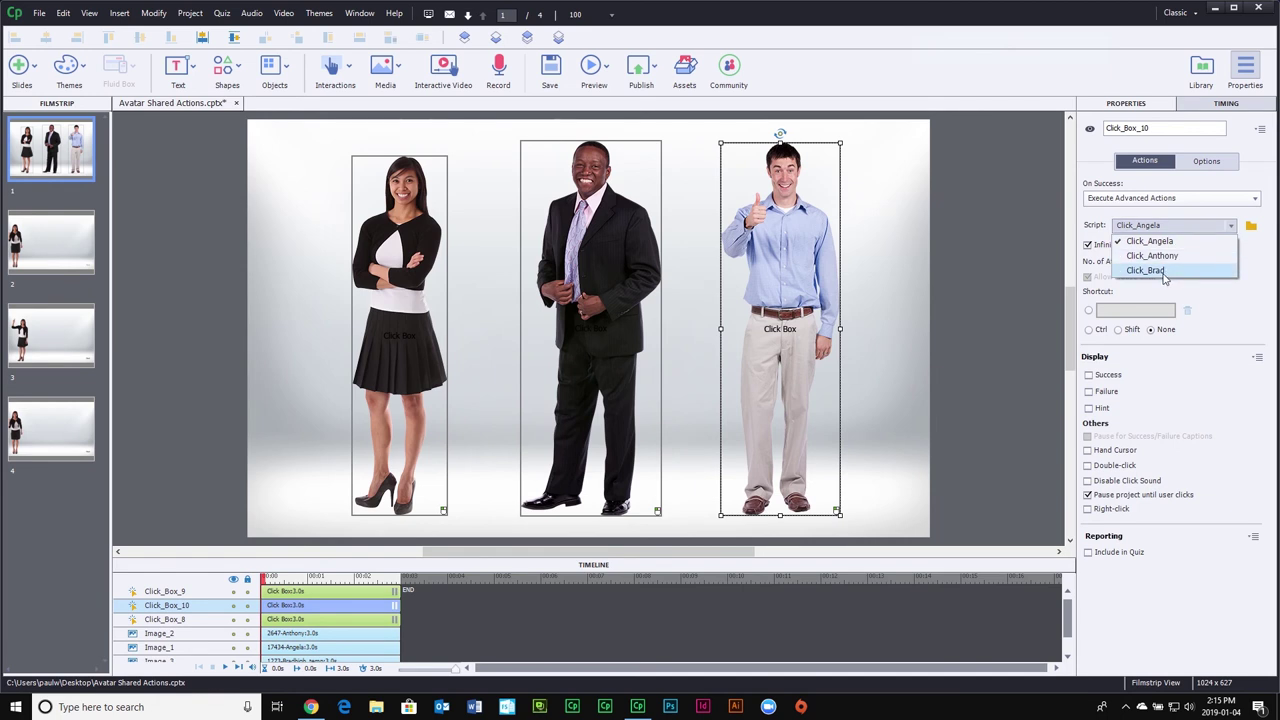
left_click(1165, 271)
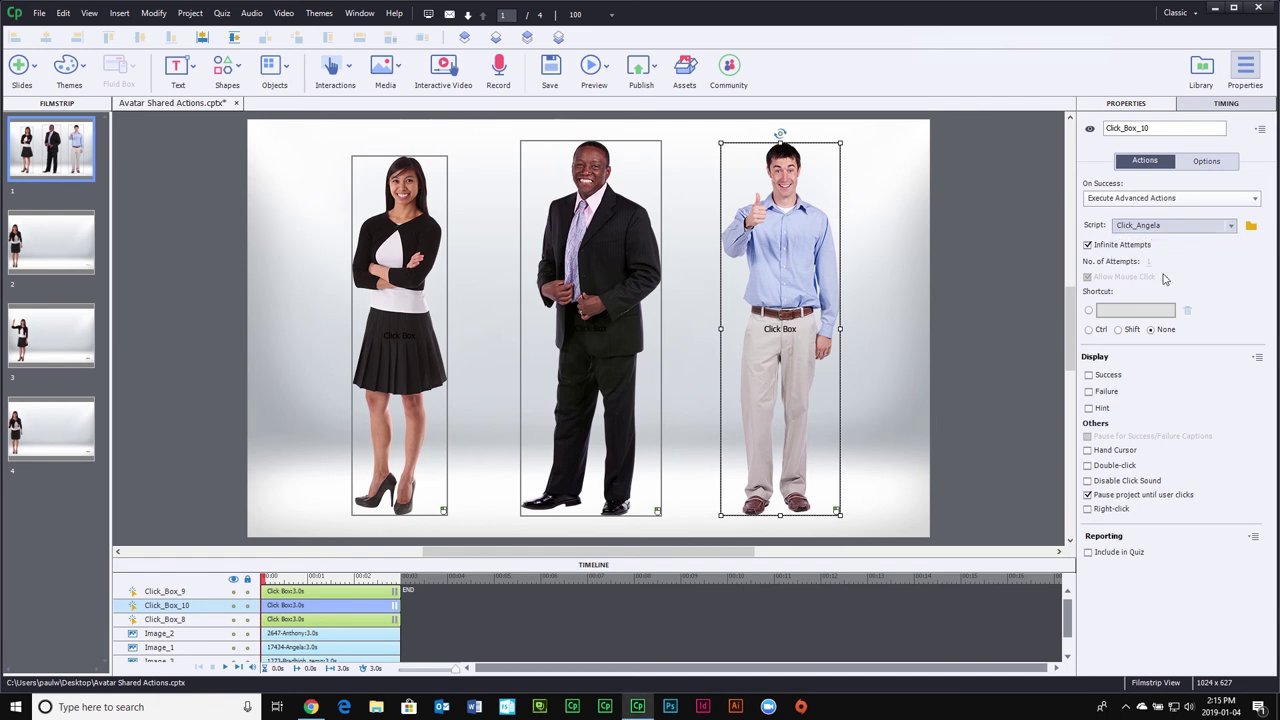
left_click(977, 278)
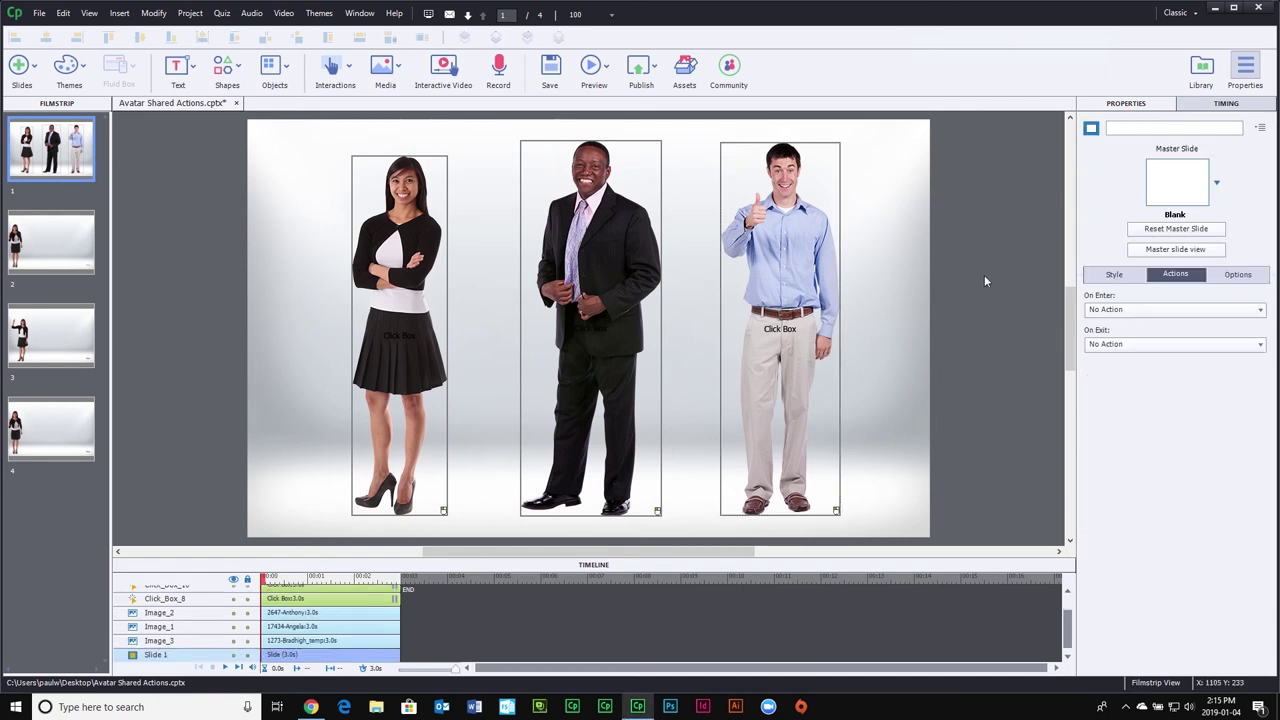
Set slide 2 to execute advanced actions on enter
left_click(68, 239)
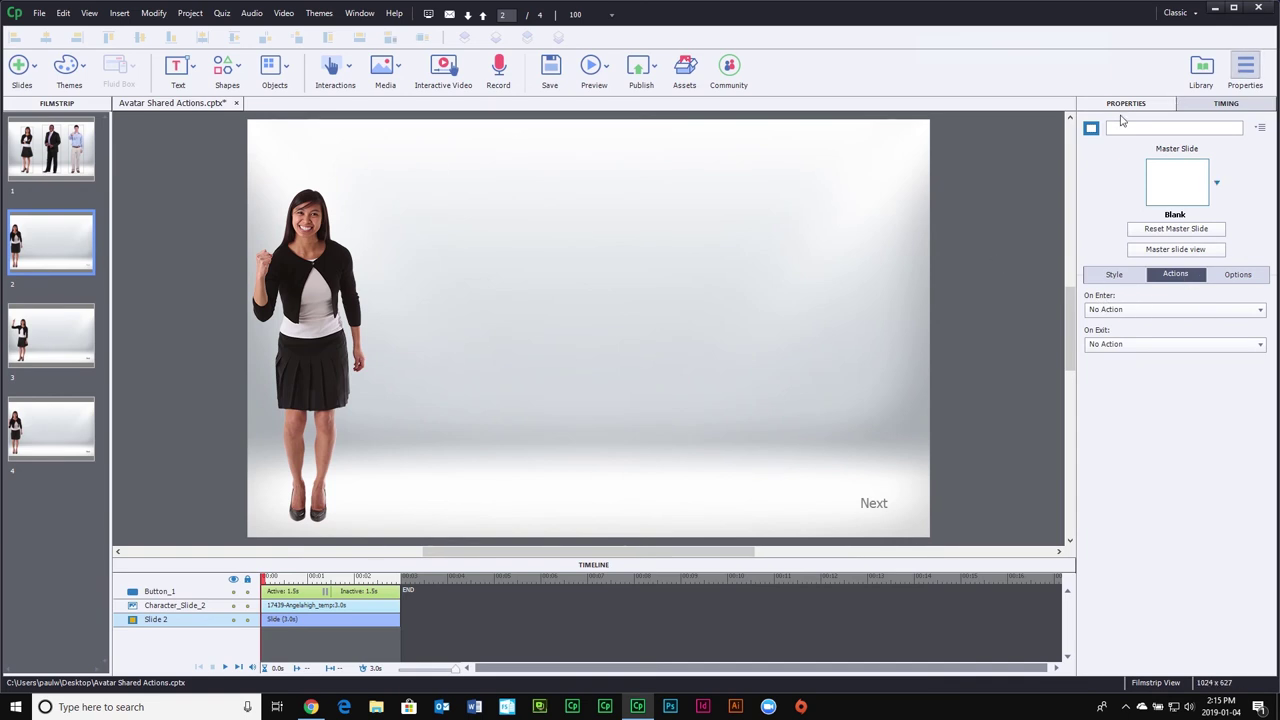
left_click(1162, 311)
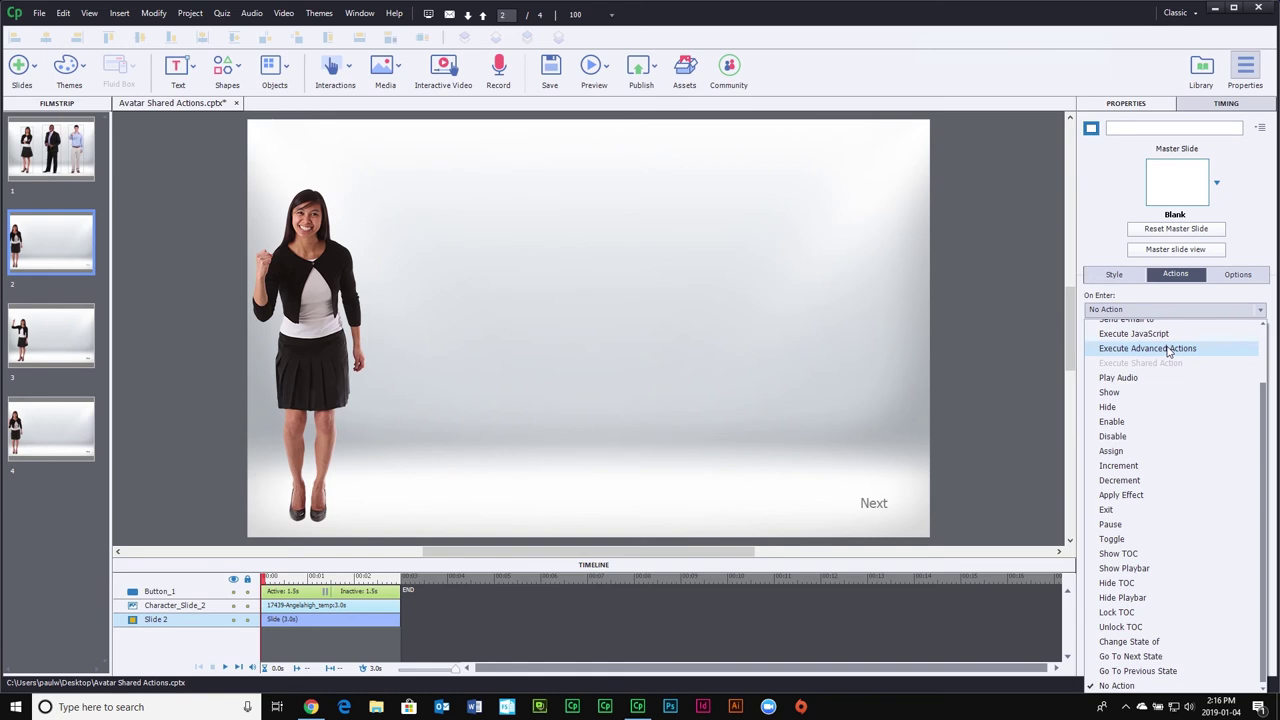
left_click(1167, 348)
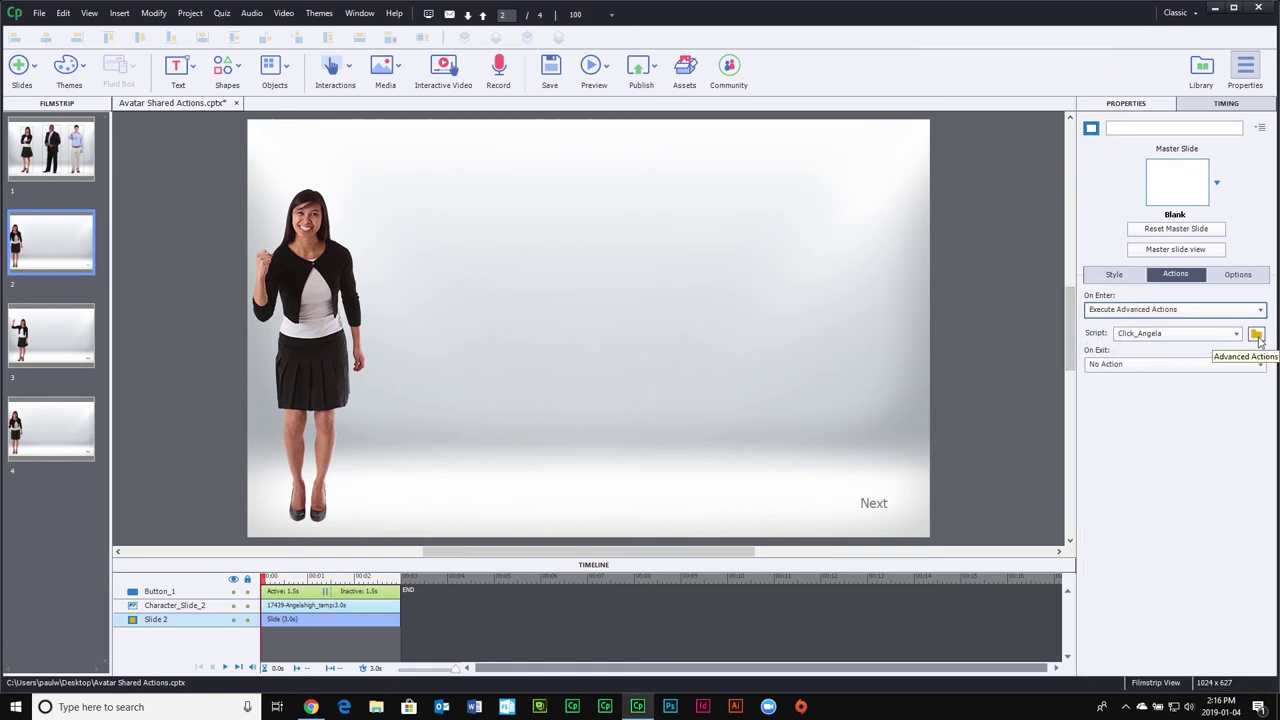
Create a new blank advanced action named Check_Avatar from slide 2's on-enter script
left_click(1257, 335)
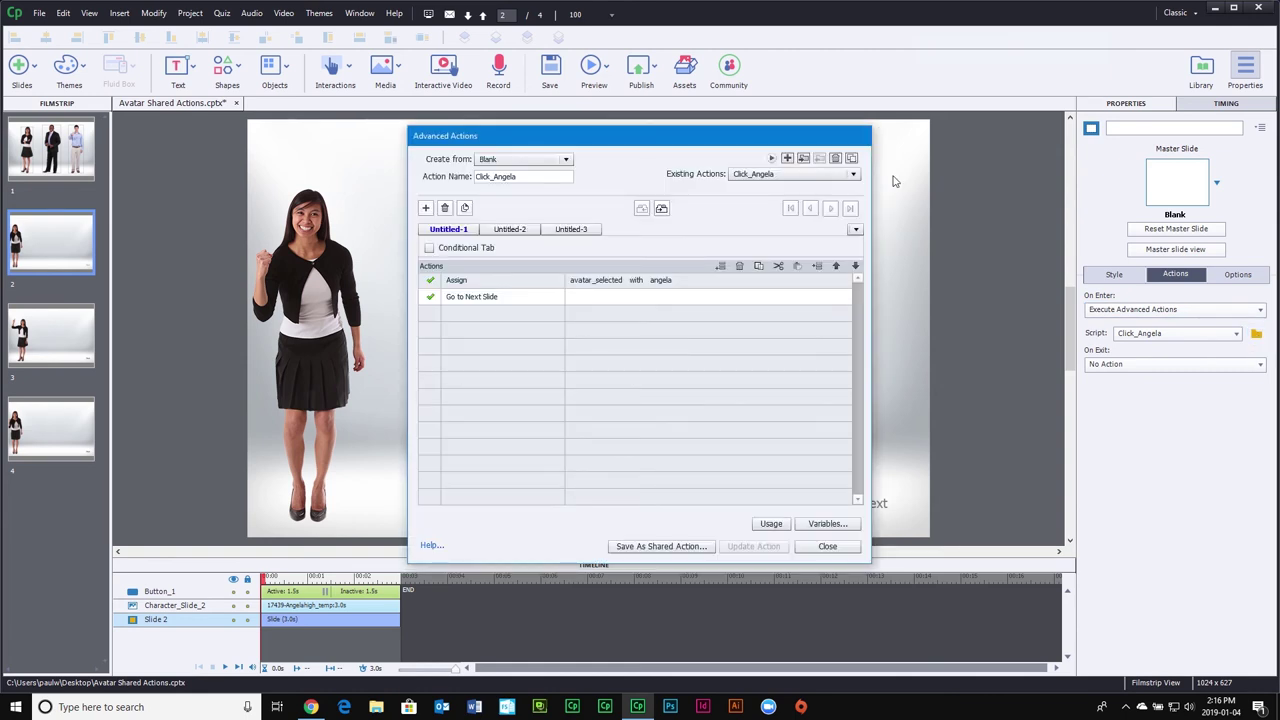
left_click(787, 159)
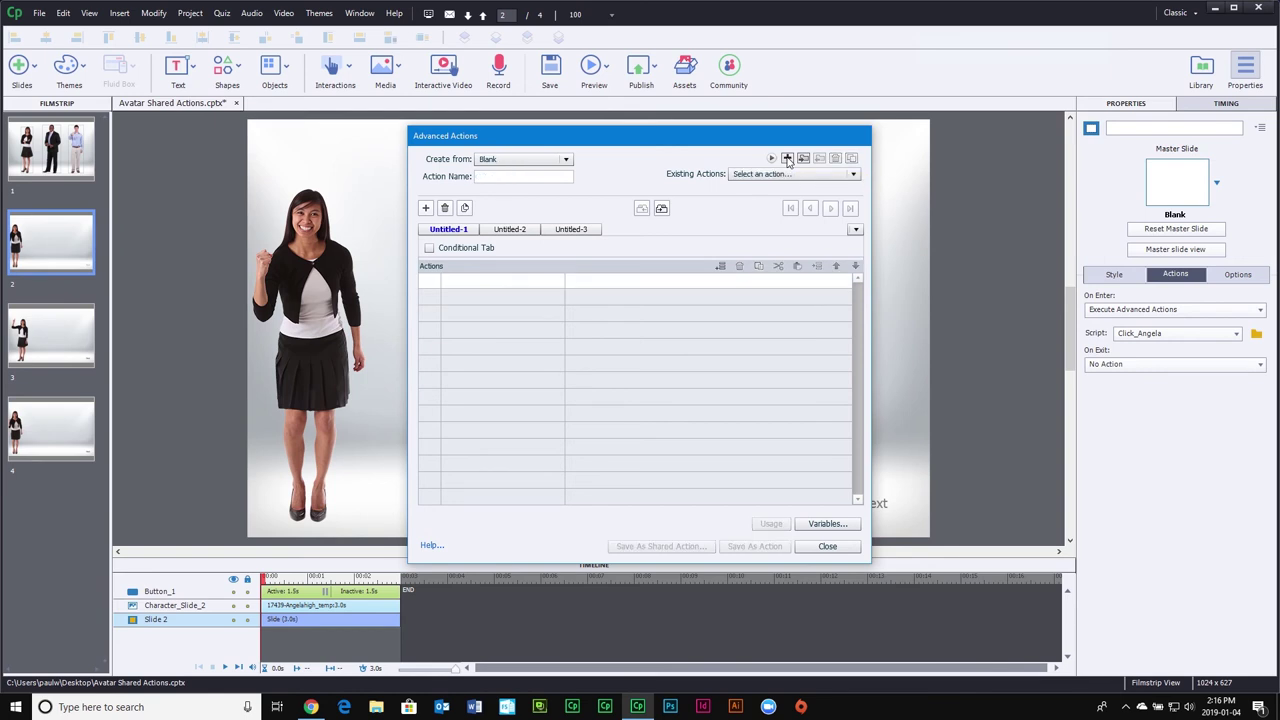
left_click(494, 180)
type("Check_Avatar")
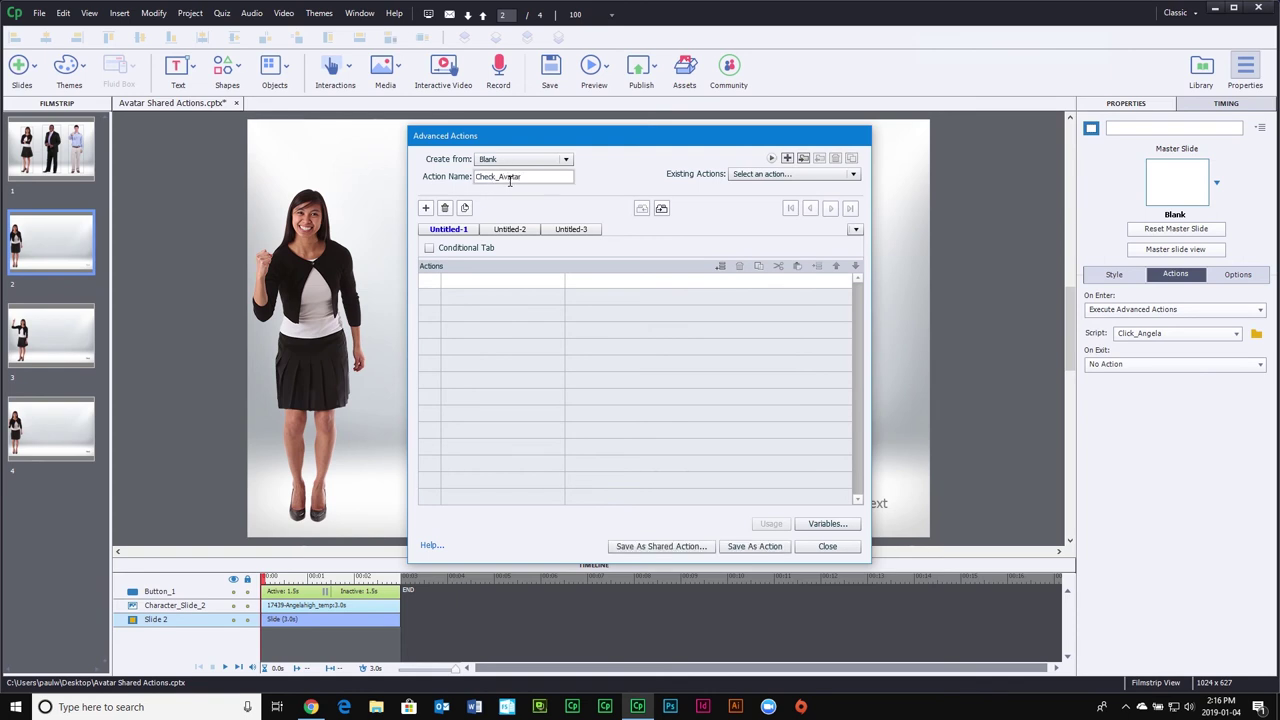
Make the first decision of Check_Avatar conditional, testing whether avatar_selected is equal to the literal angela
left_click(430, 249)
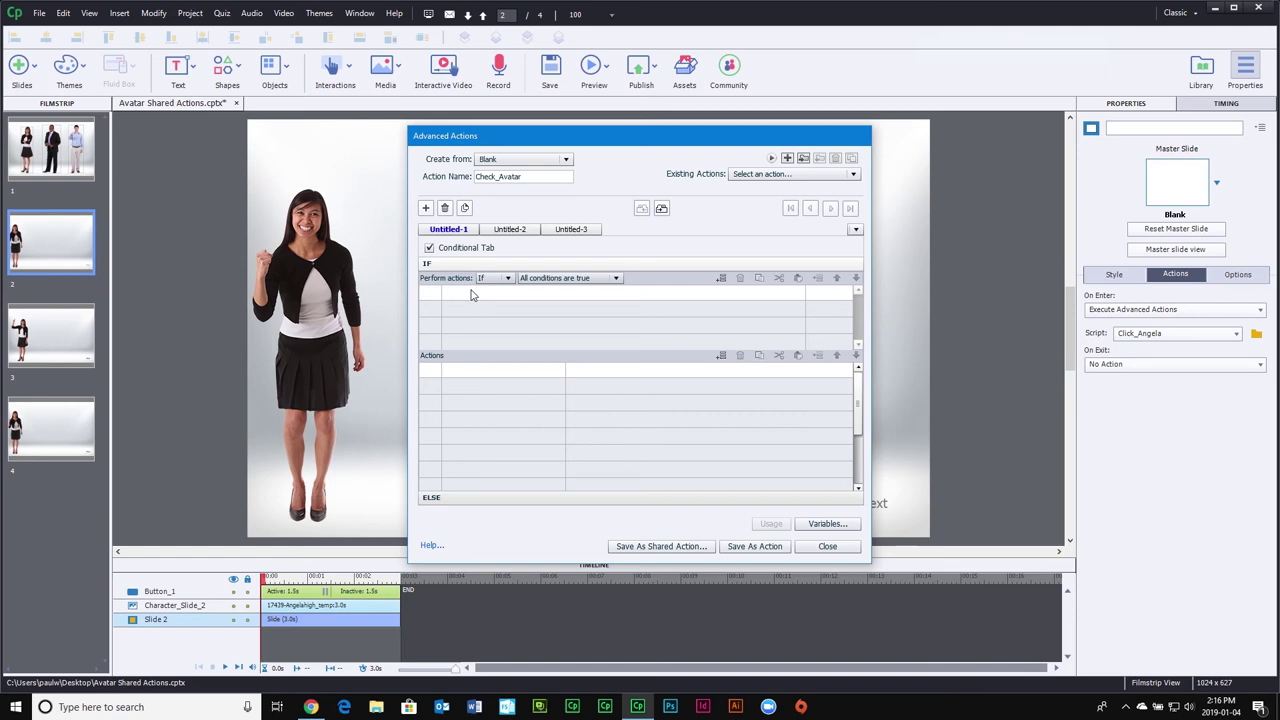
left_click(473, 295)
left_click(470, 304)
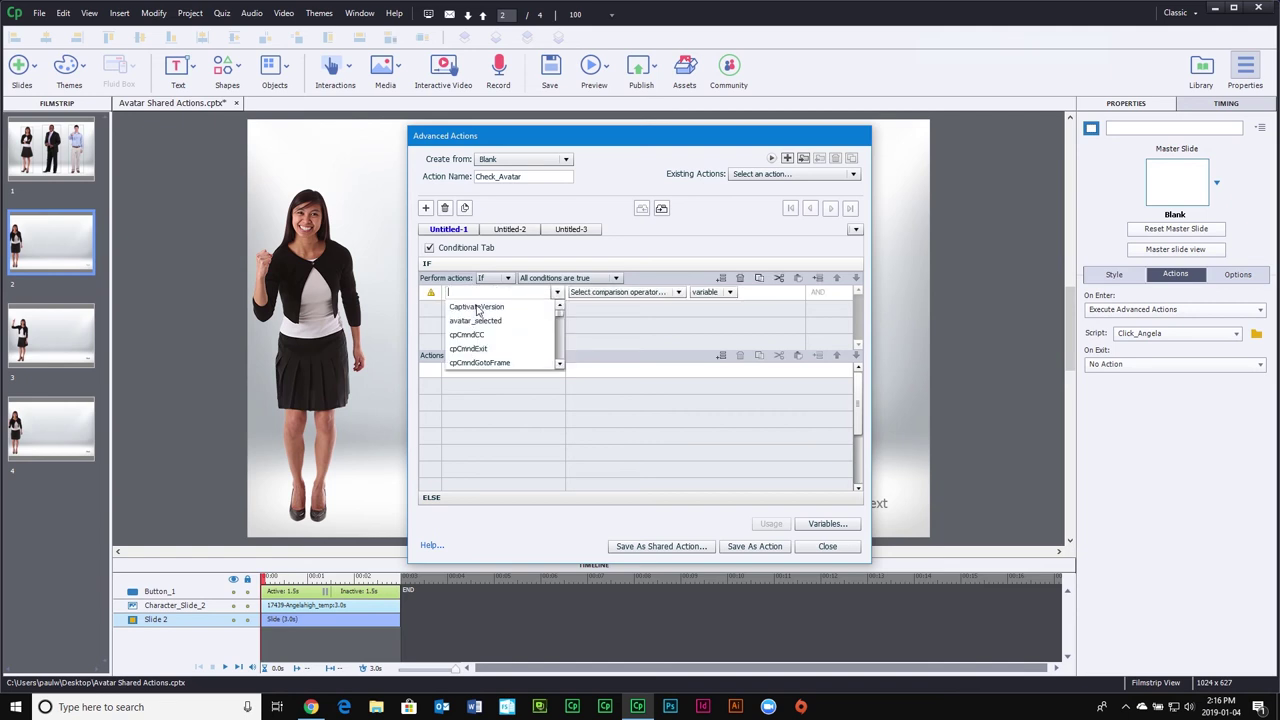
left_click(499, 321)
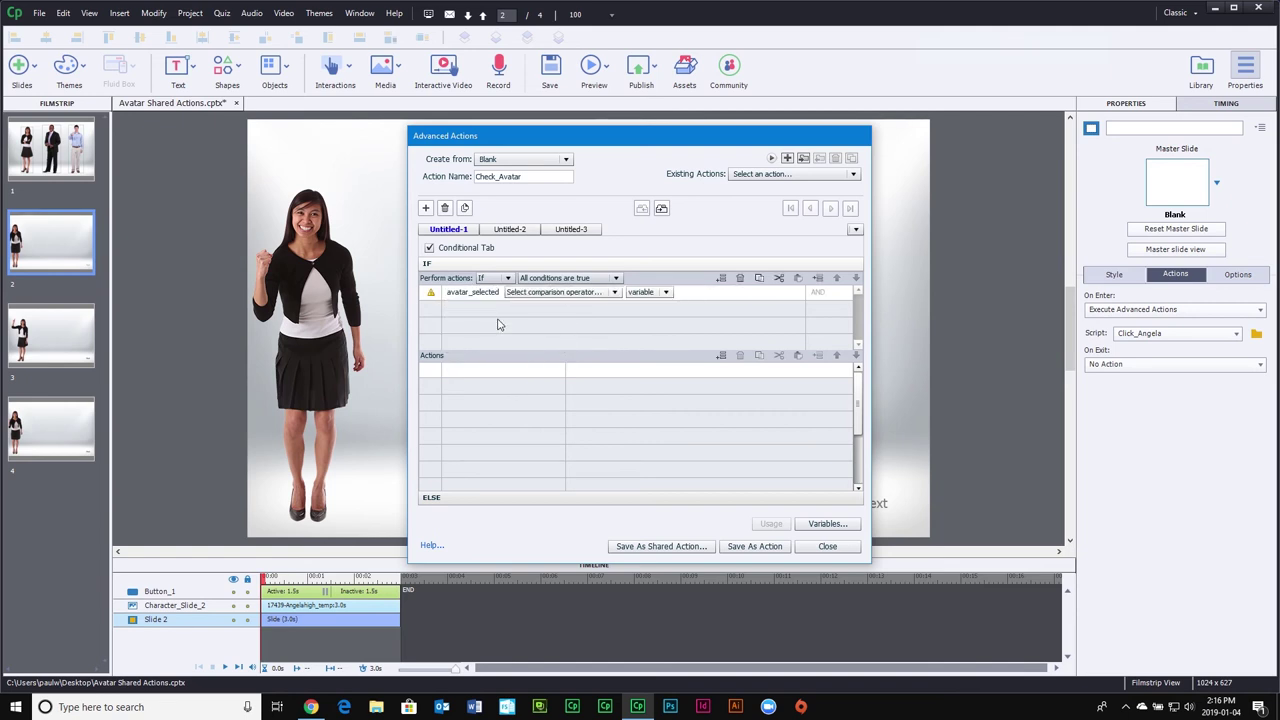
left_click(584, 292)
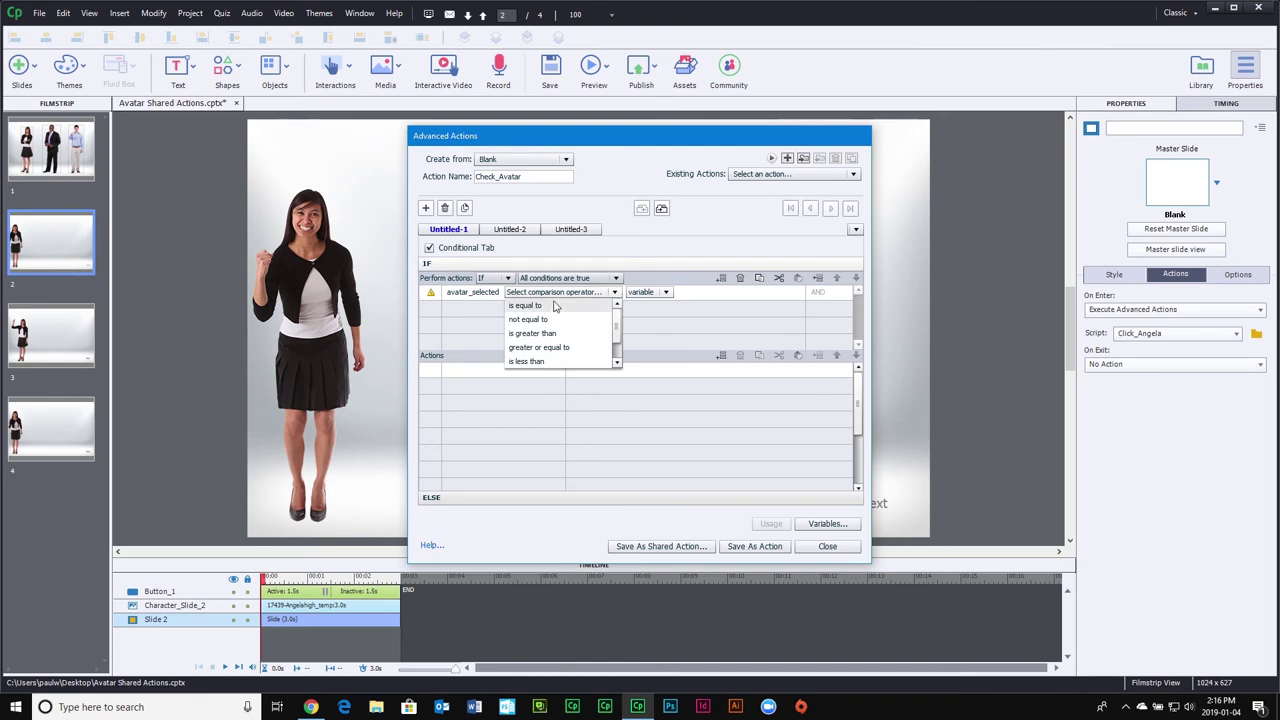
left_click(555, 306)
left_click(580, 304)
left_click(572, 321)
type("angela")
key("Return")
Add an action under the angela condition that changes the state of Character_Slide_2 to Normal
left_click(480, 371)
left_click(481, 371)
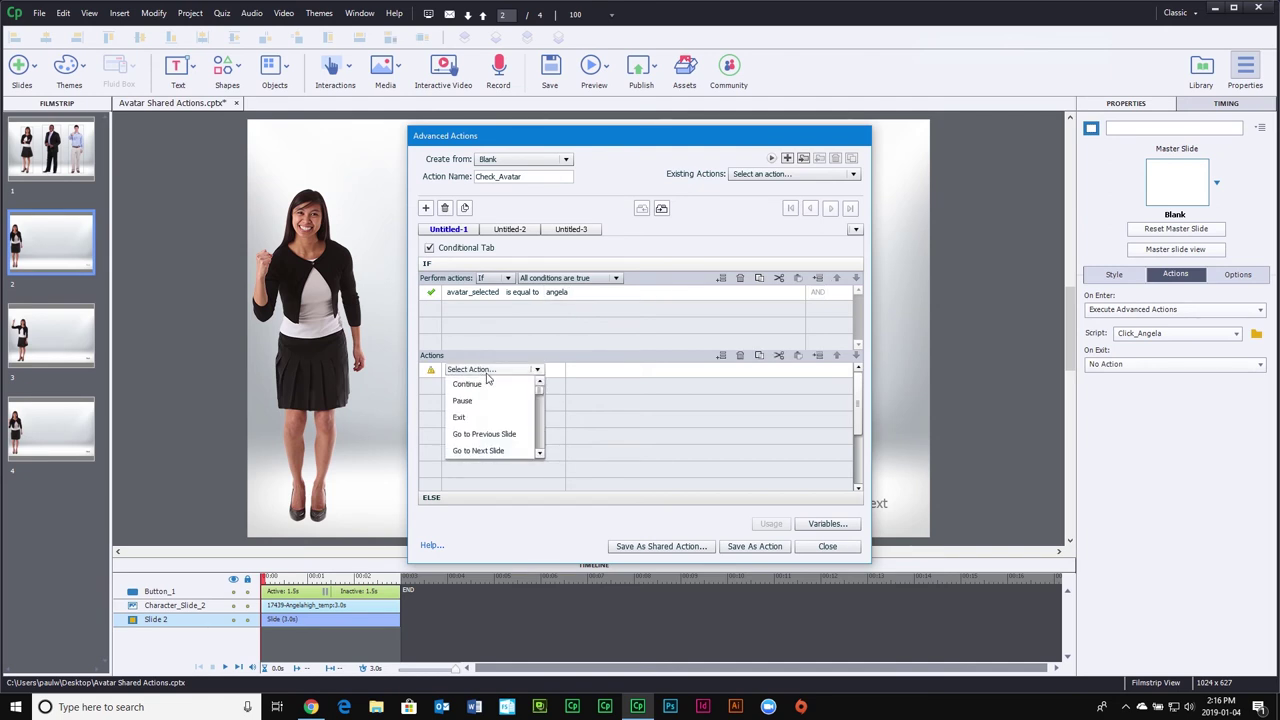
type("ch")
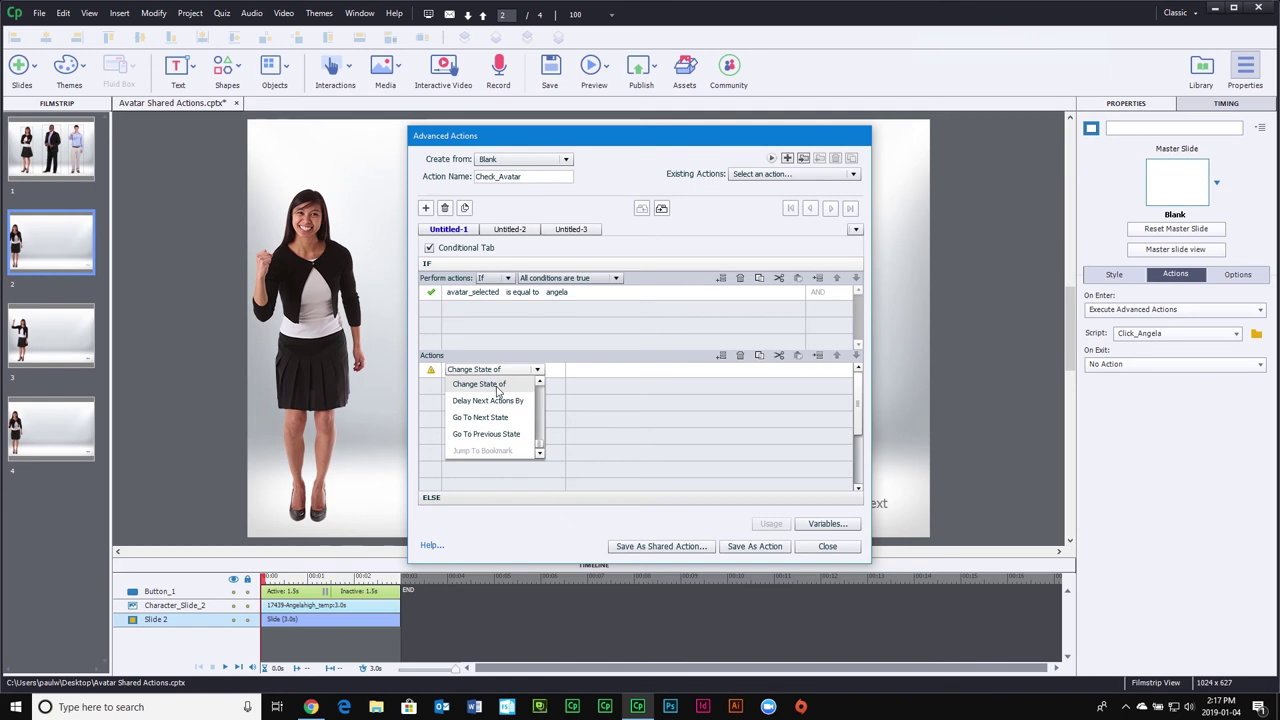
left_click(494, 385)
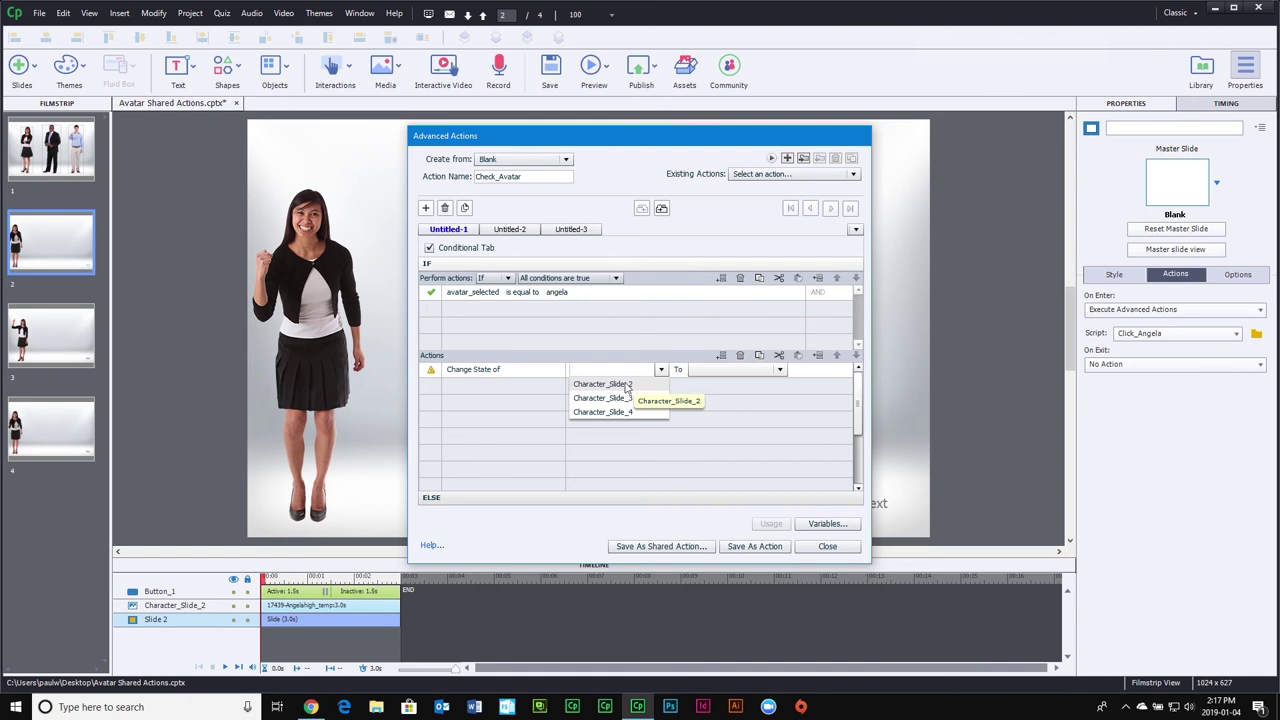
left_click(626, 383)
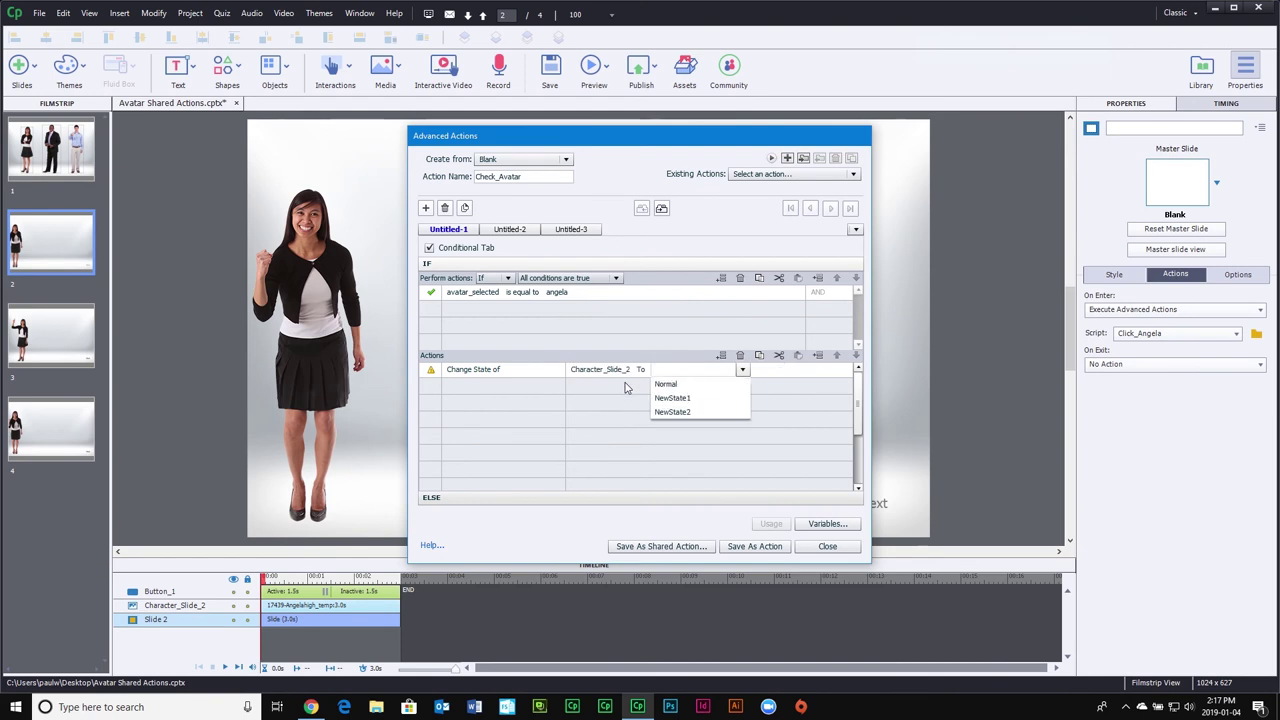
left_click(686, 387)
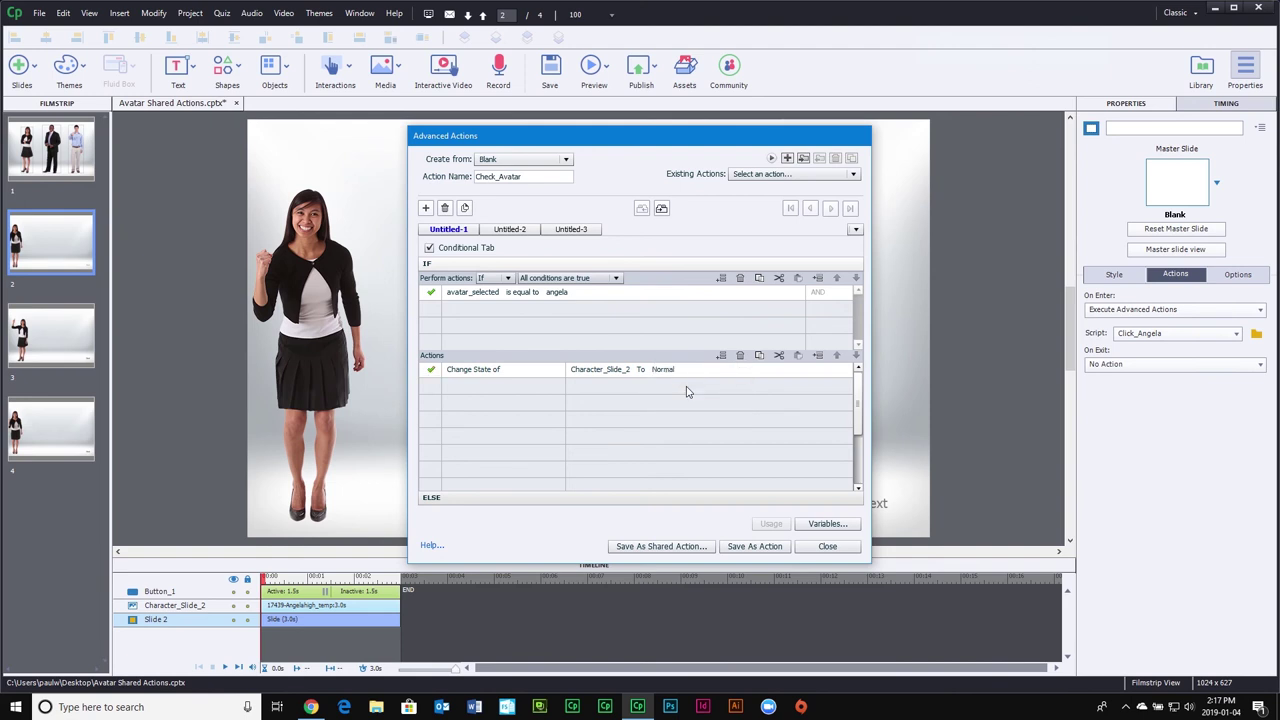
Rename the first decision of Check_Avatar to Angela
double_click(460, 230)
type("Angela")
double_click(472, 230)
Duplicate the Angela decision and rename the copy Anthony
left_click(465, 210)
double_click(519, 230)
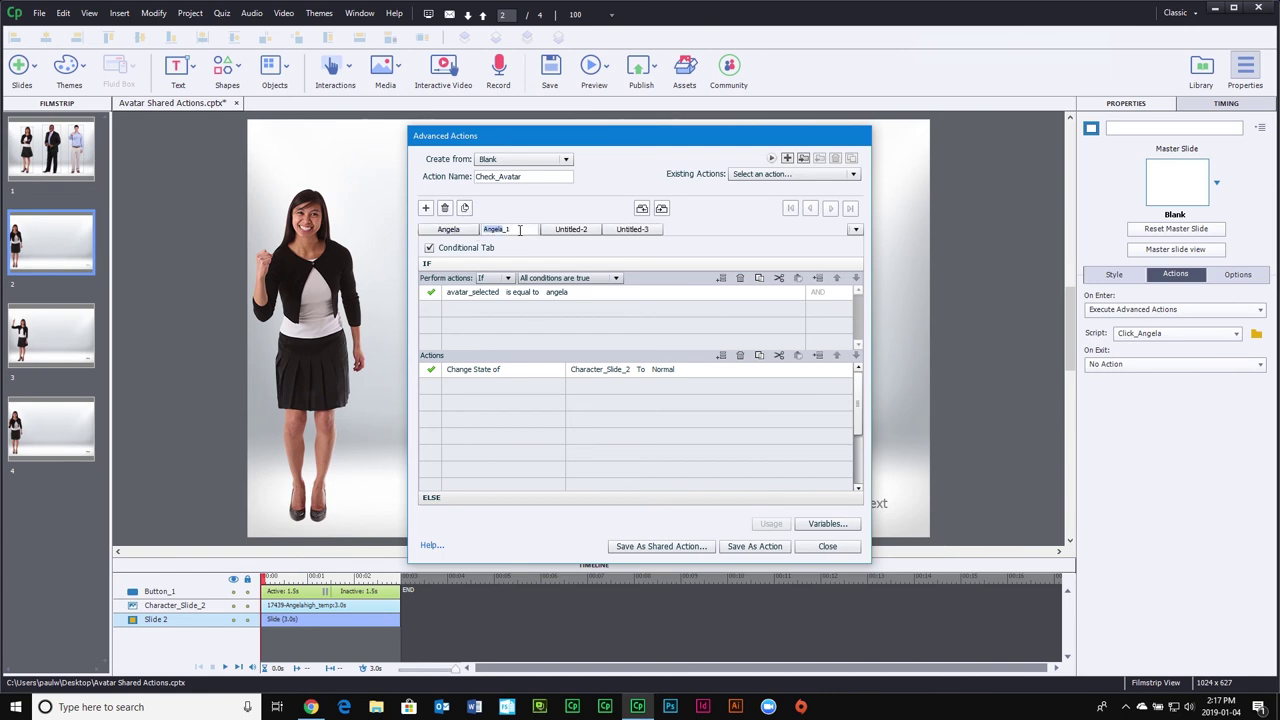
type("Althony")
Set the Anthony decision to compare avatar_selected with the literal anthony and change Character_Slide_2 to NewState1
left_click(567, 296)
left_click(573, 308)
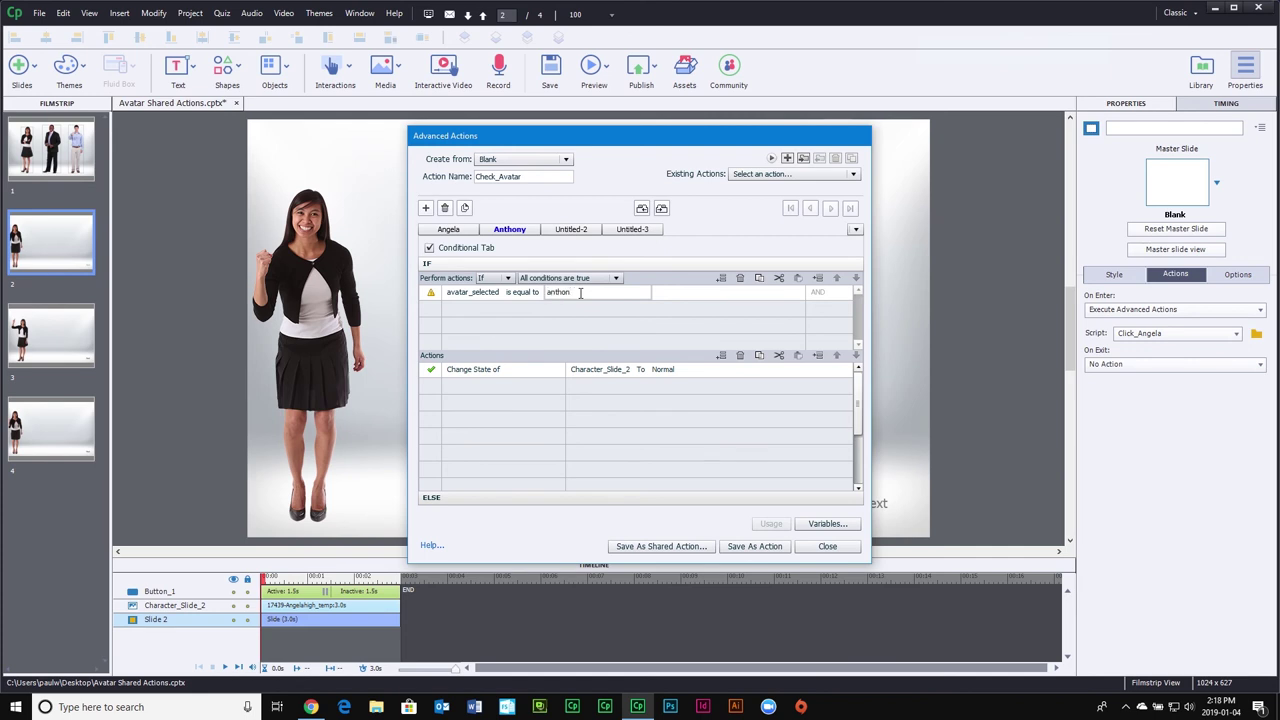
left_click(668, 369)
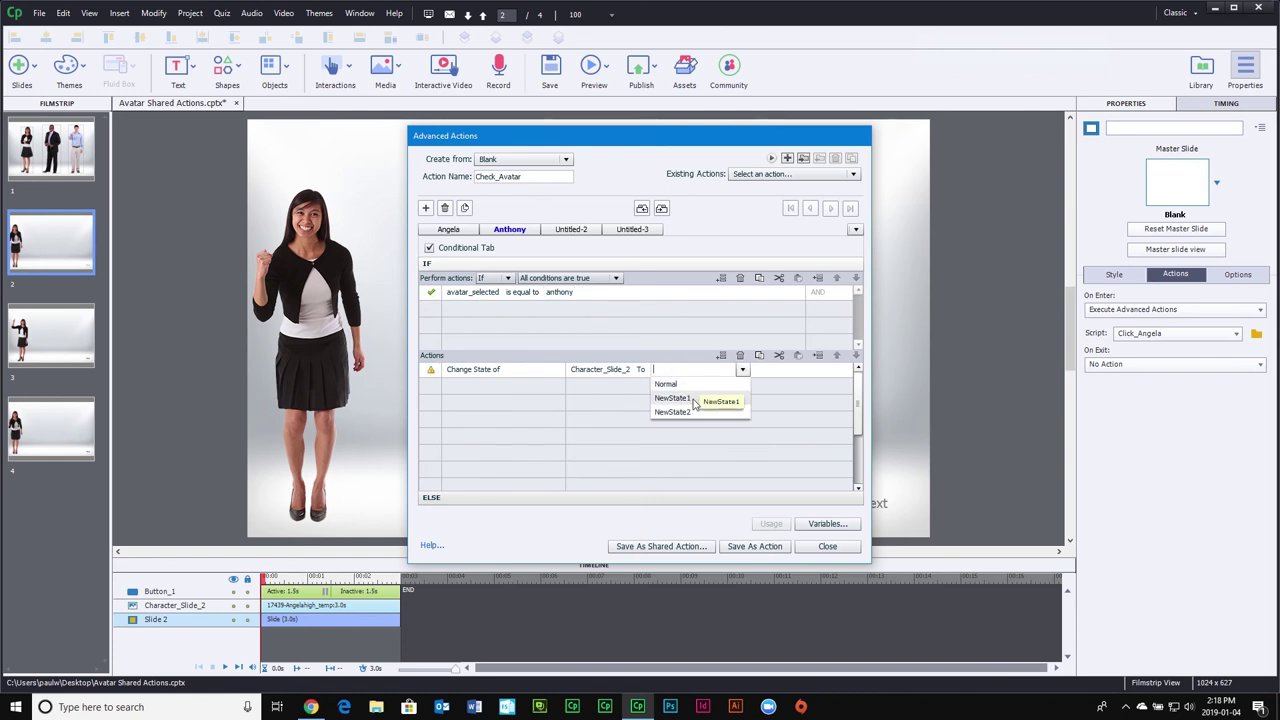
left_click(695, 399)
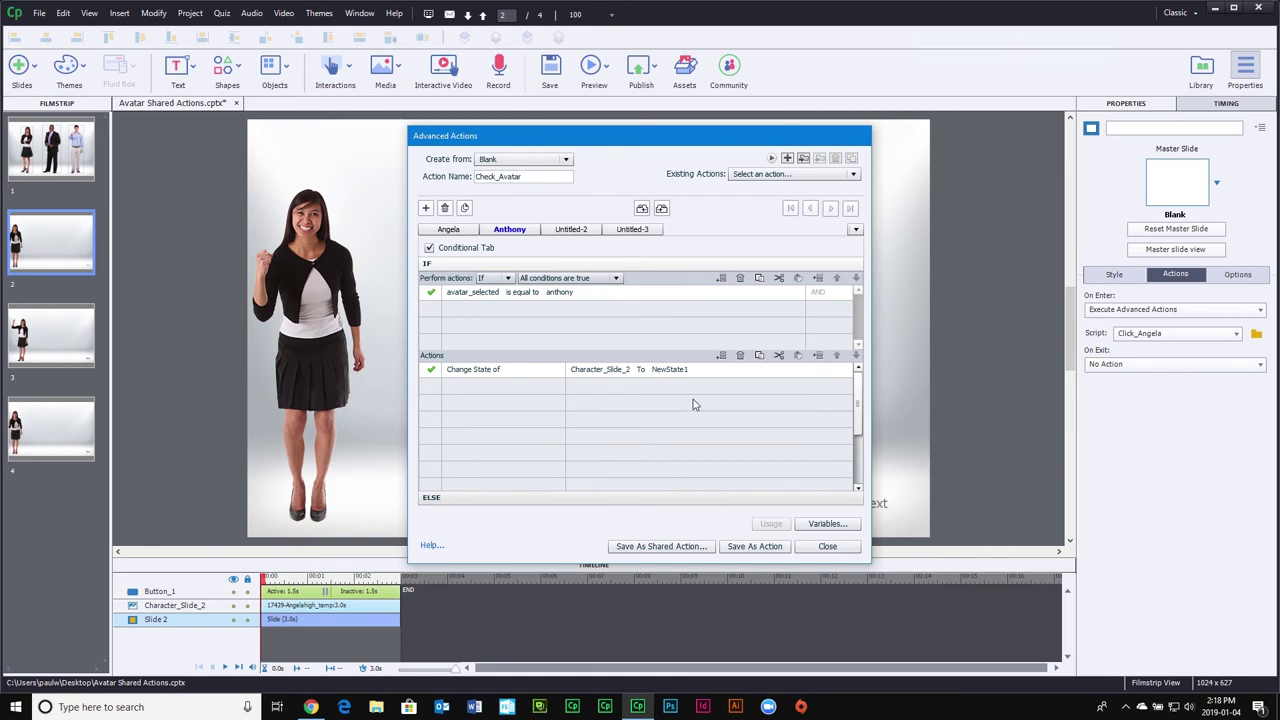
Duplicate the Anthony decision and rename the copy Brad
left_click(464, 208)
double_click(568, 230)
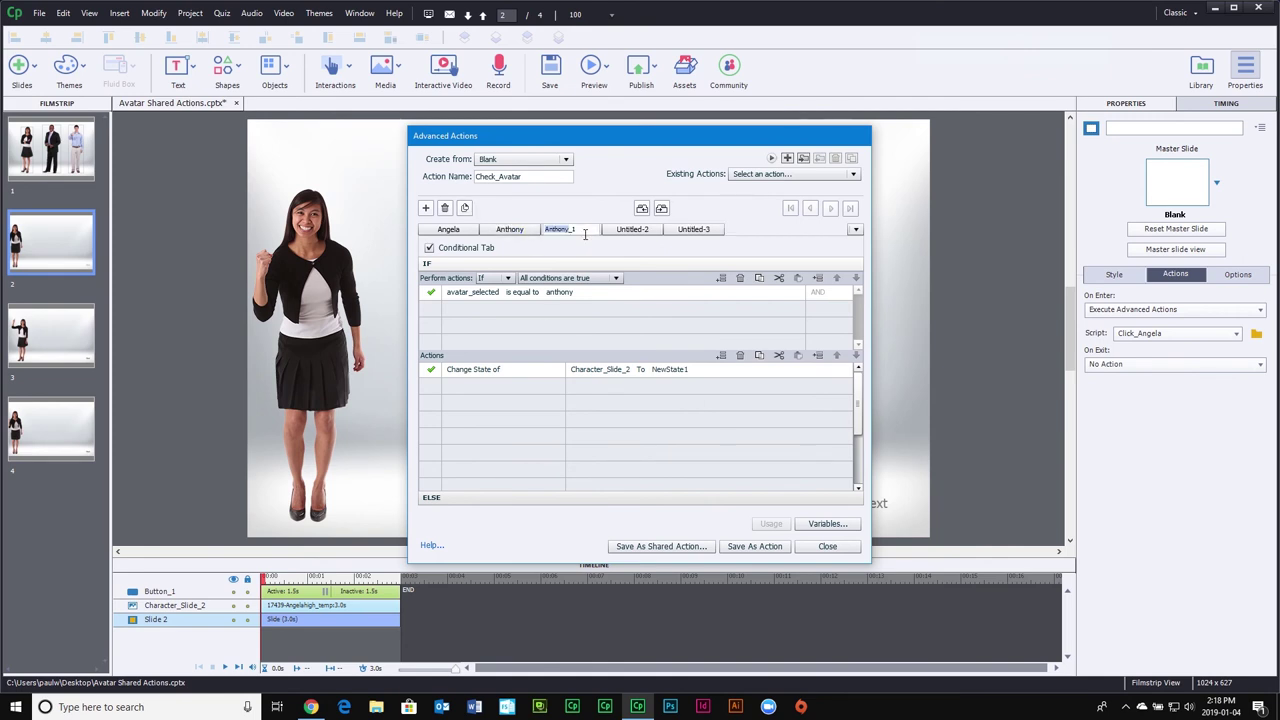
type("Br")
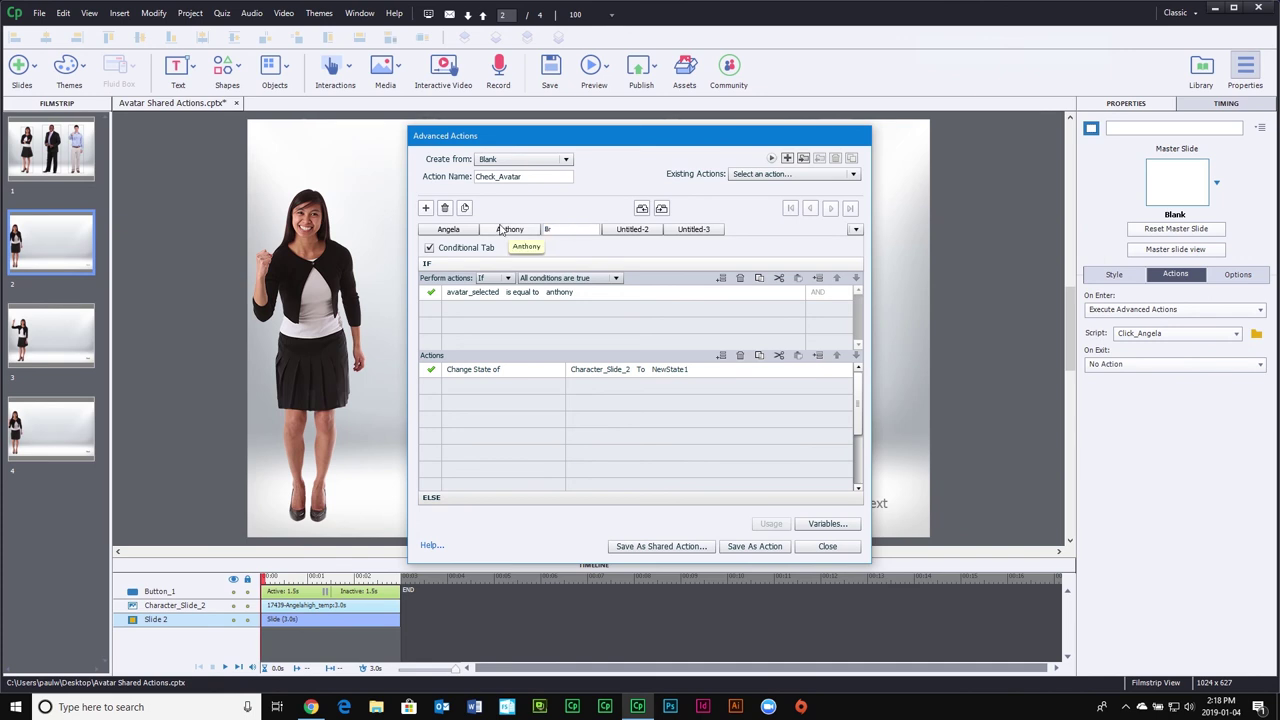
type("ad")
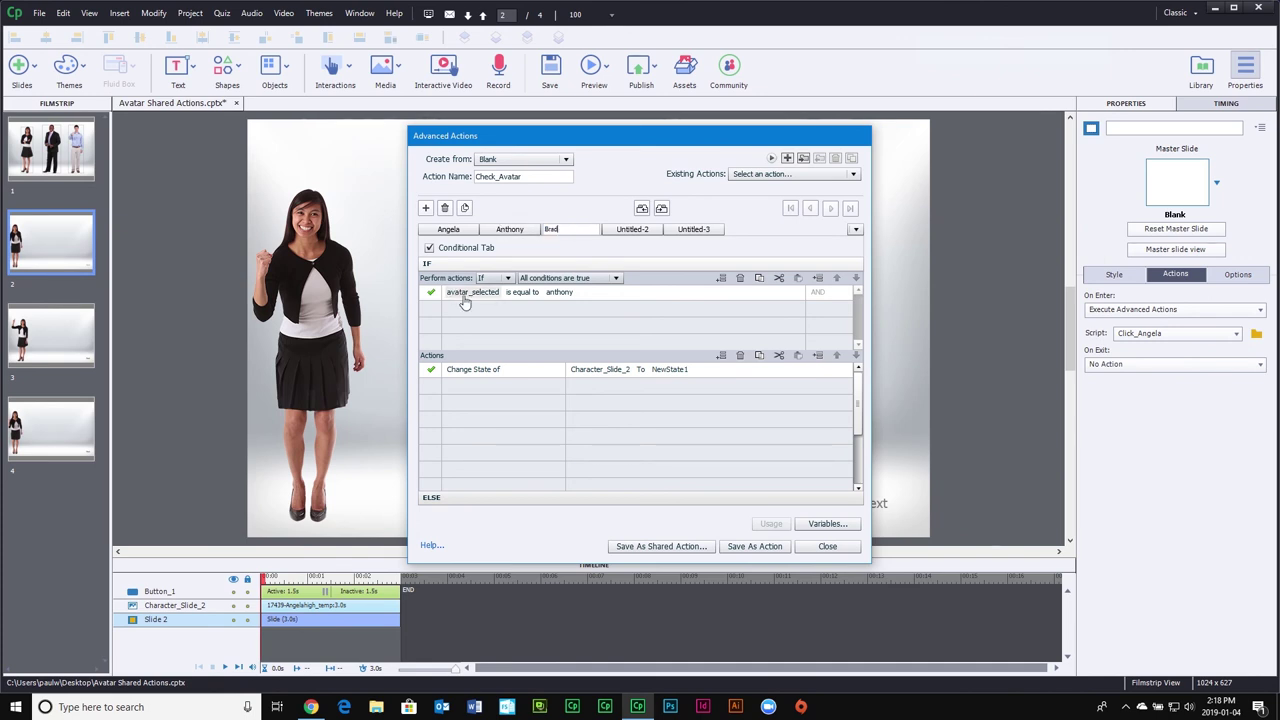
Change the Brad decision's condition to test whether avatar_selected is equal to the literal brad
left_click(560, 292)
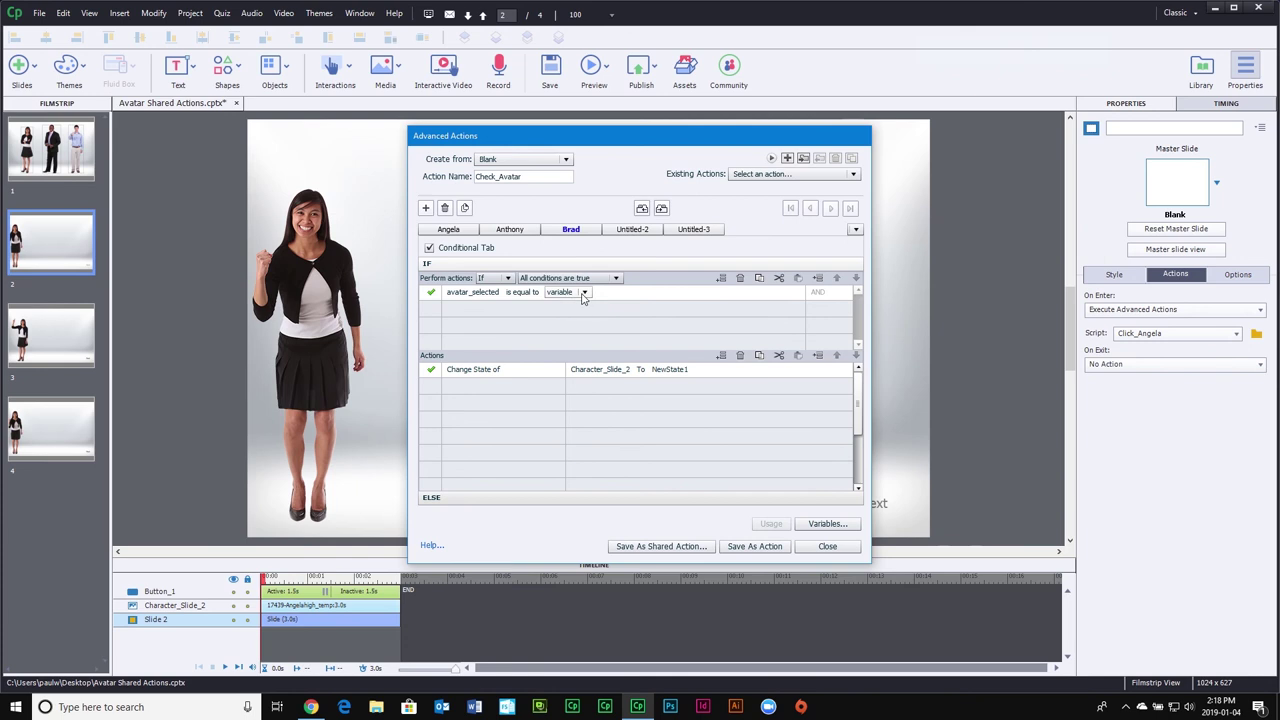
left_click(584, 292)
left_click(560, 319)
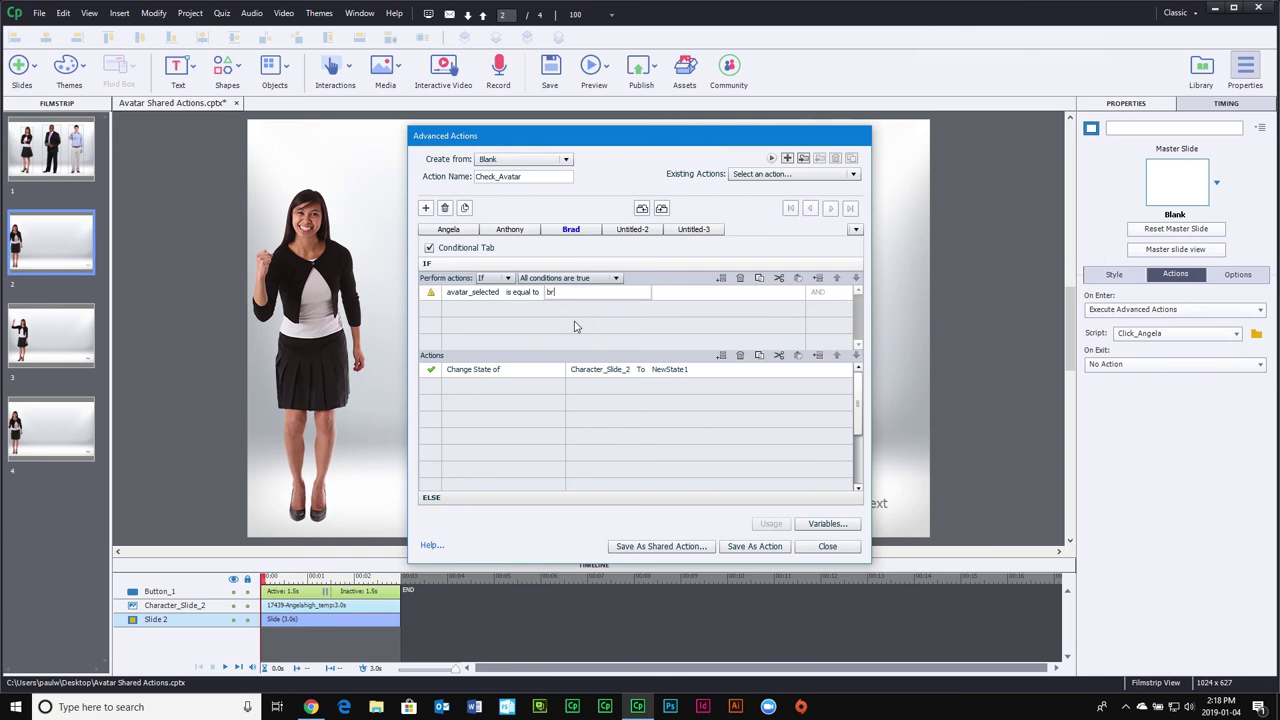
left_click(574, 326)
Set the Brad decision to change Character_Slide_2 to NewState2 and save the Check_Avatar action
left_click(680, 378)
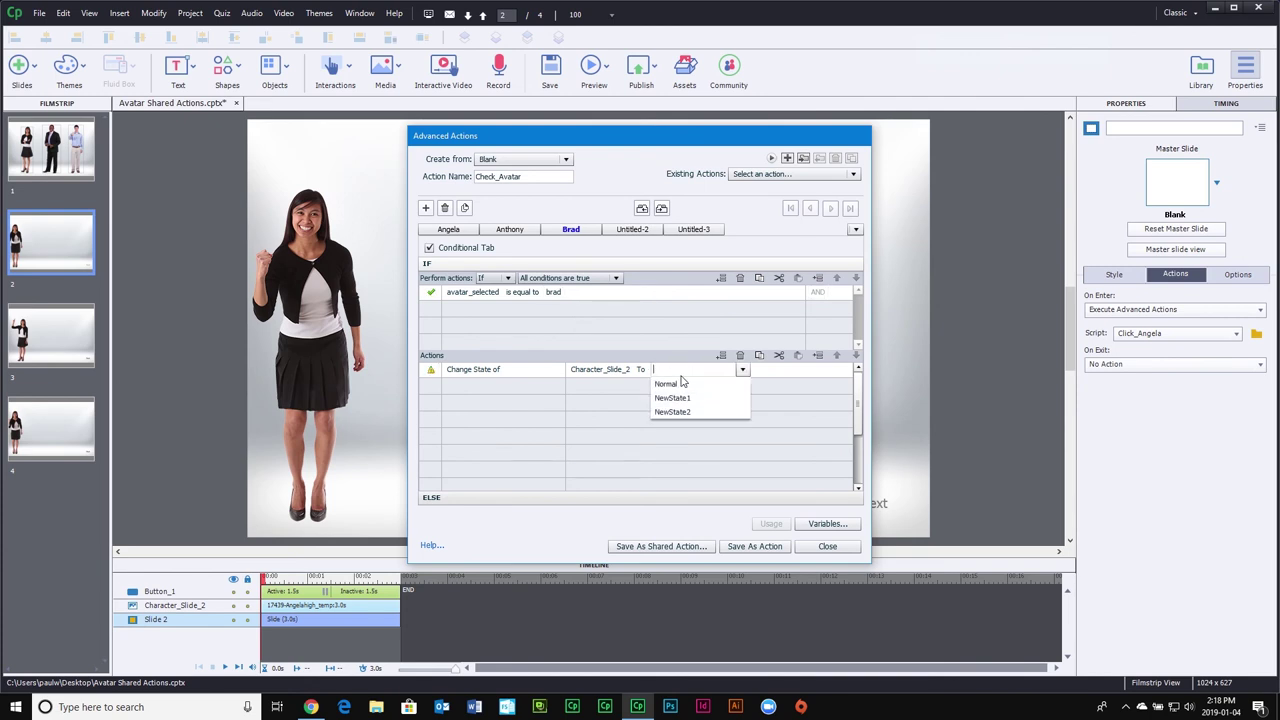
left_click(688, 412)
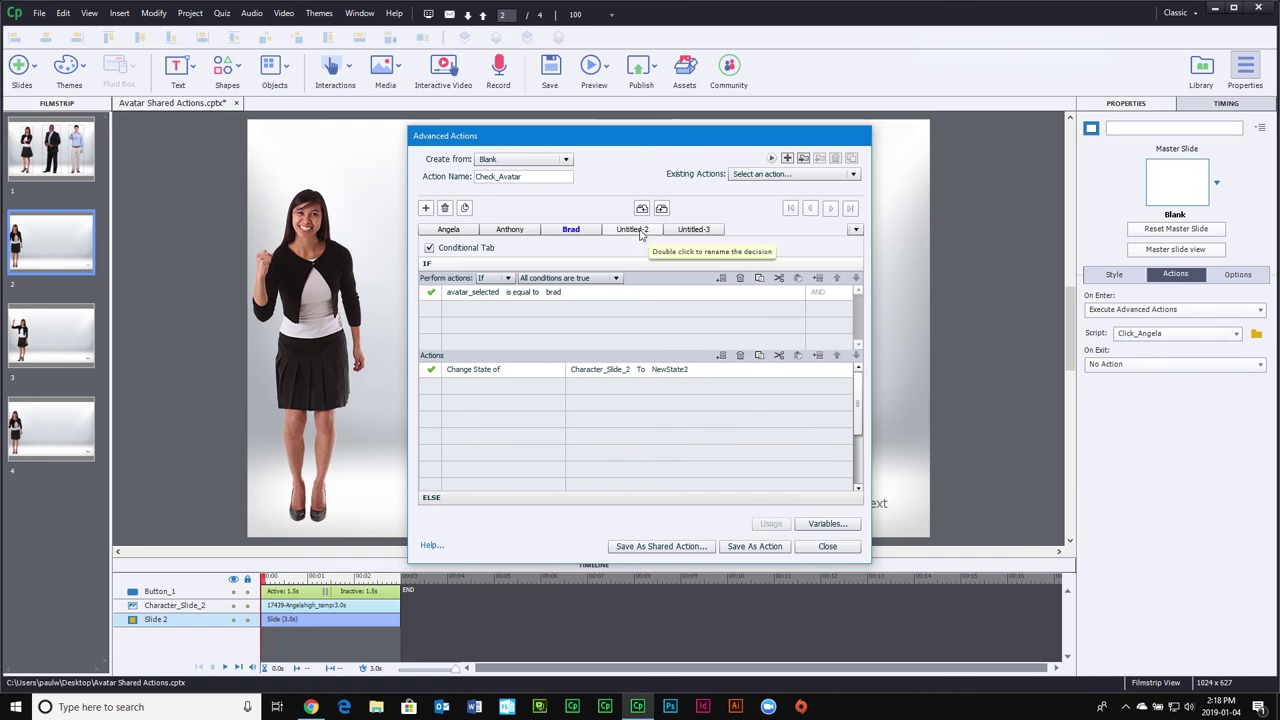
left_click(754, 546)
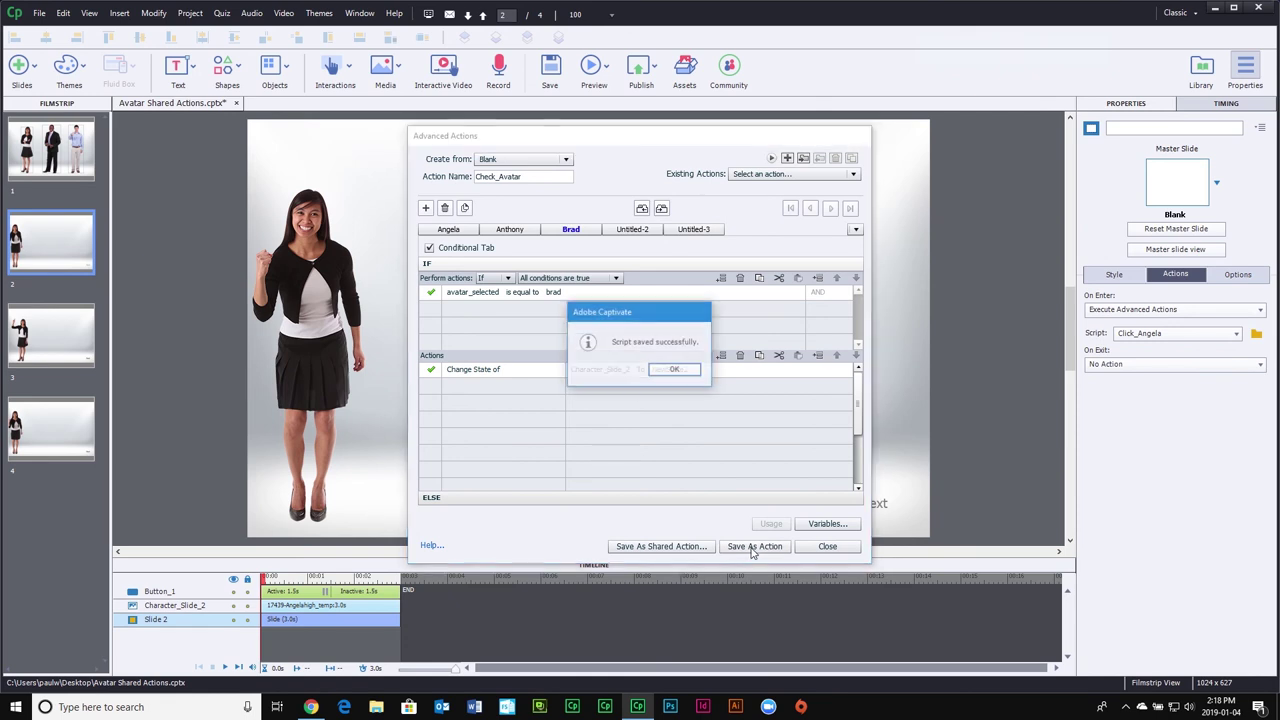
Begin saving Check_Avatar as a shared action and describe its Character_Slide_2 parameter as Multi state avatar
left_click(686, 374)
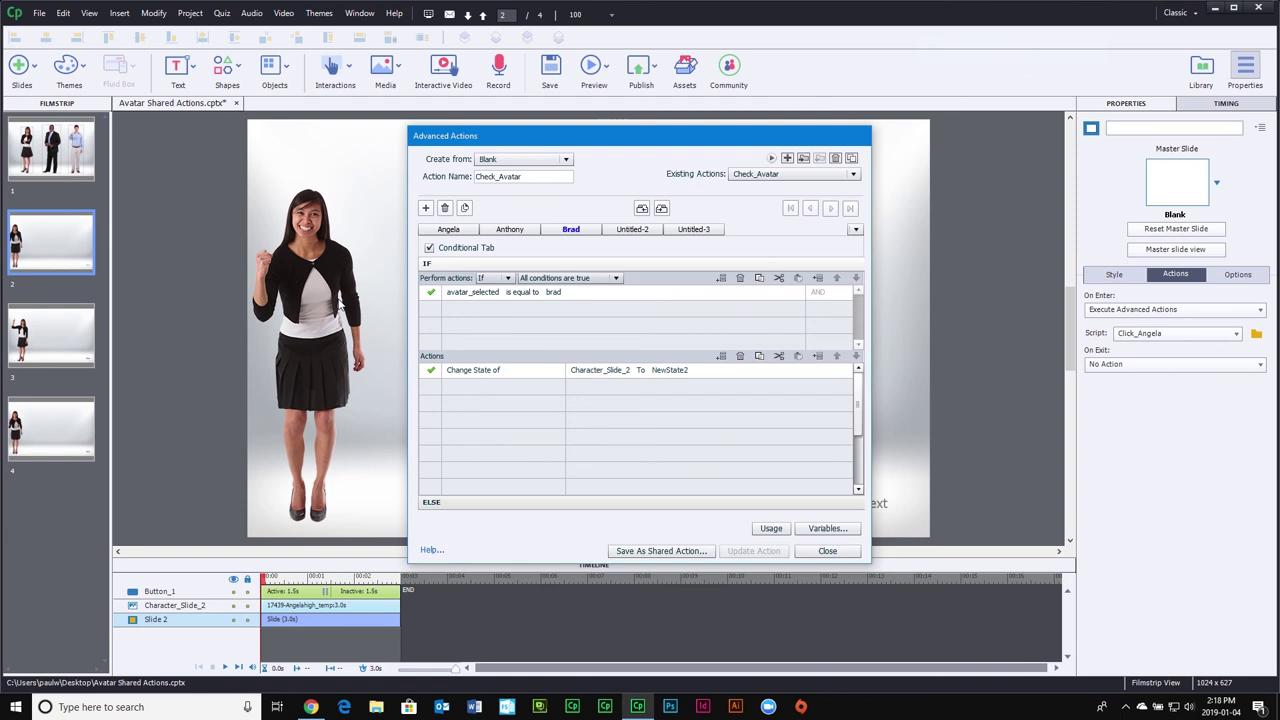
left_click(663, 551)
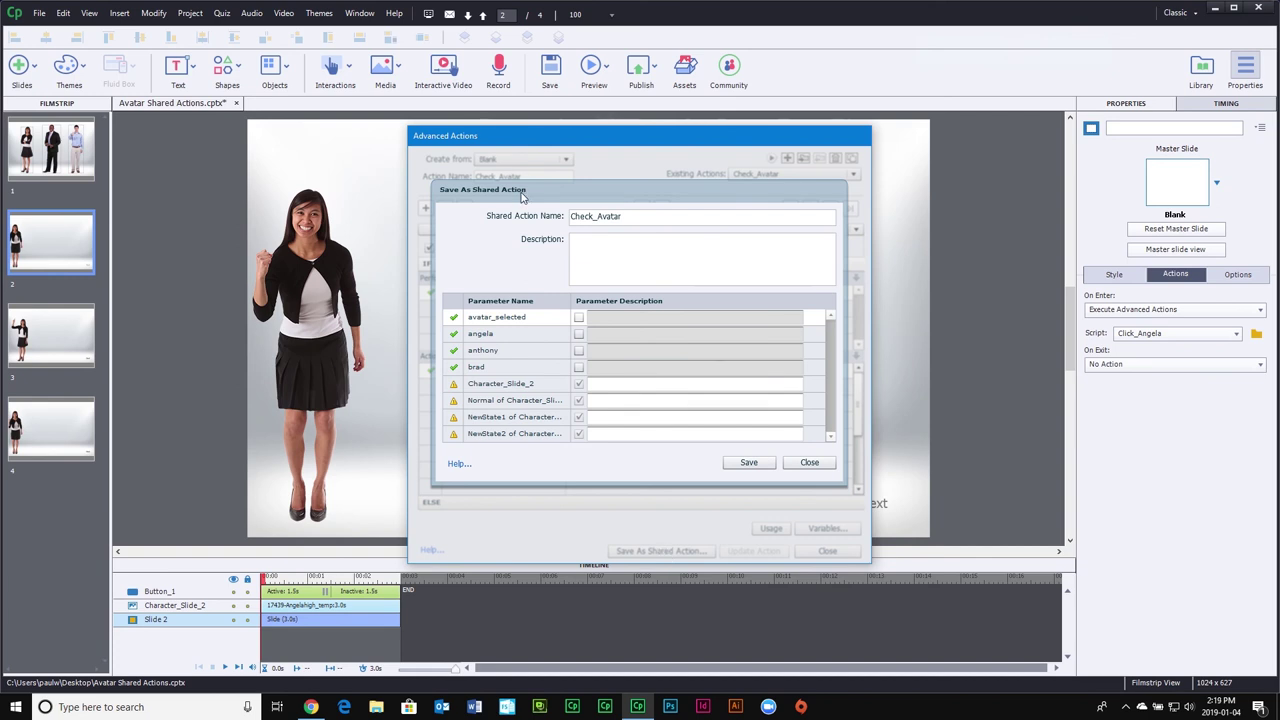
left_click(596, 243)
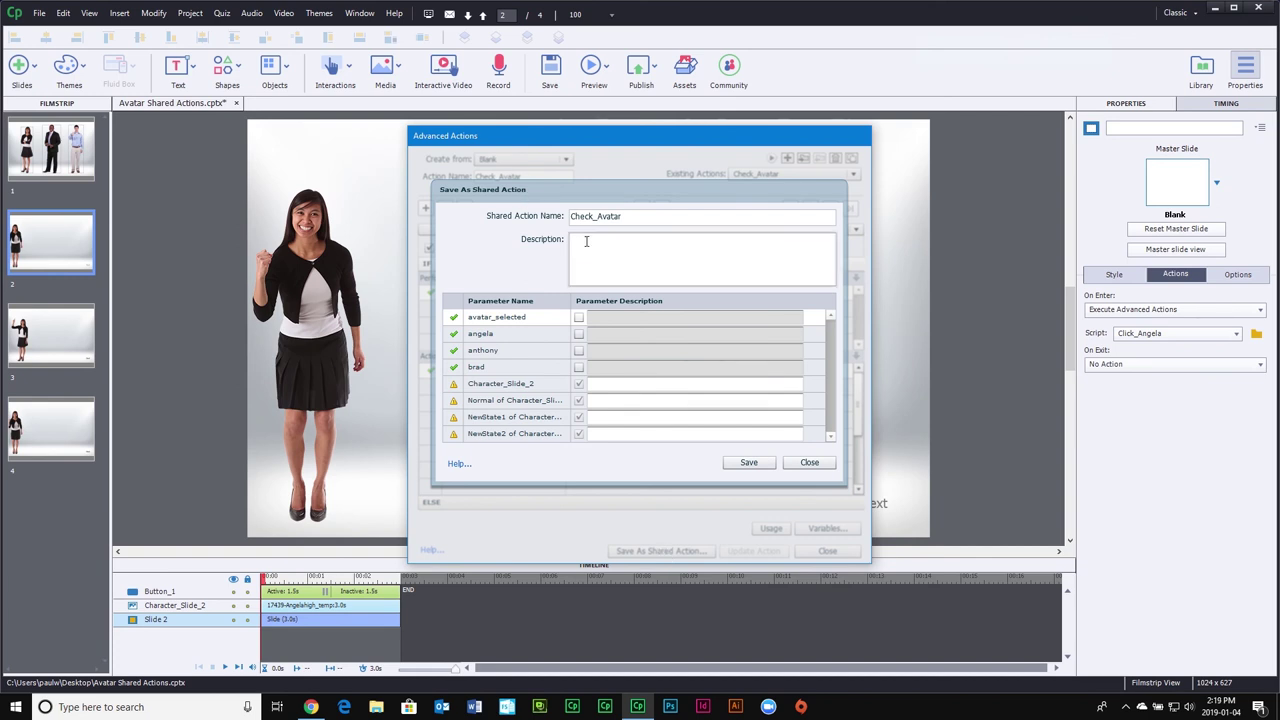
left_click(644, 216)
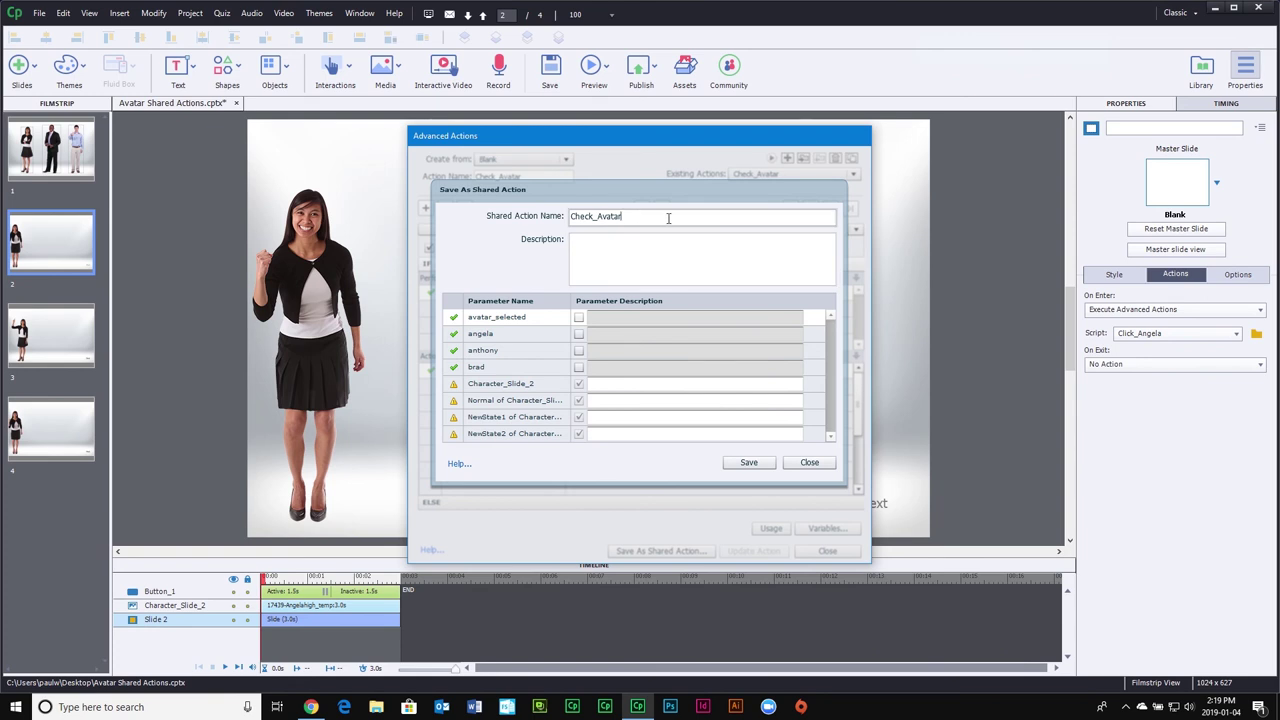
left_click(599, 243)
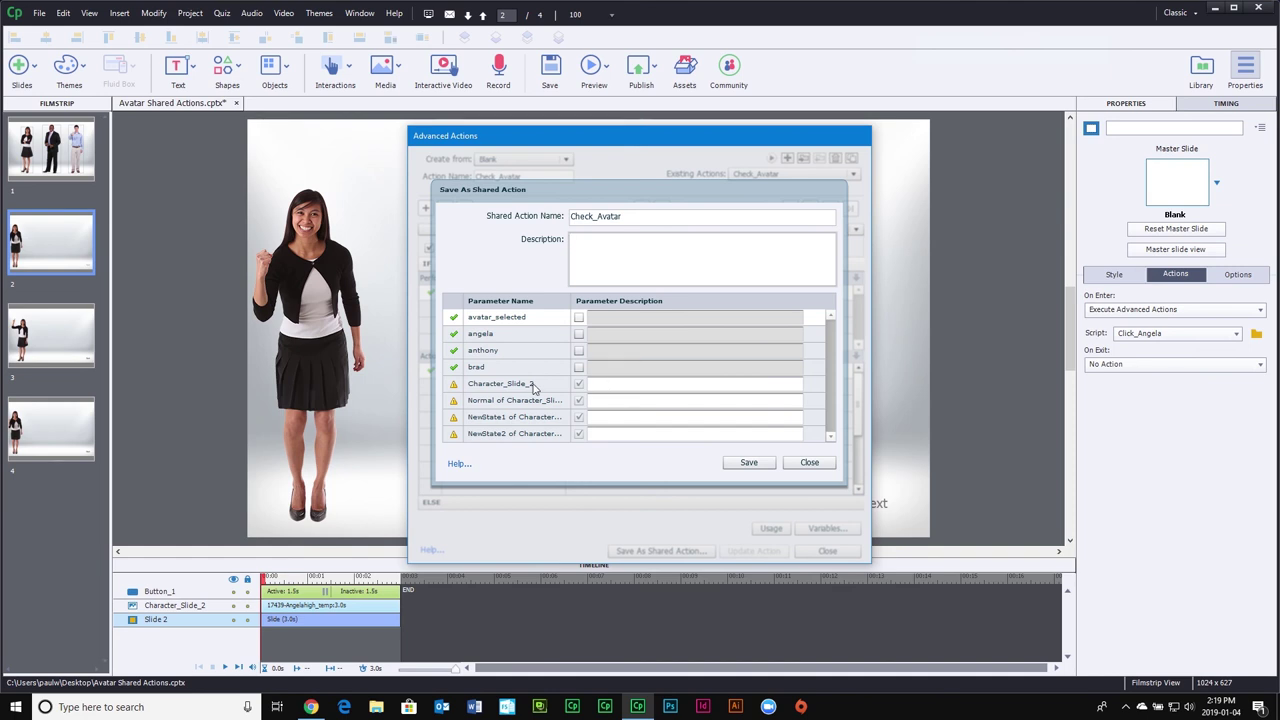
left_click(606, 384)
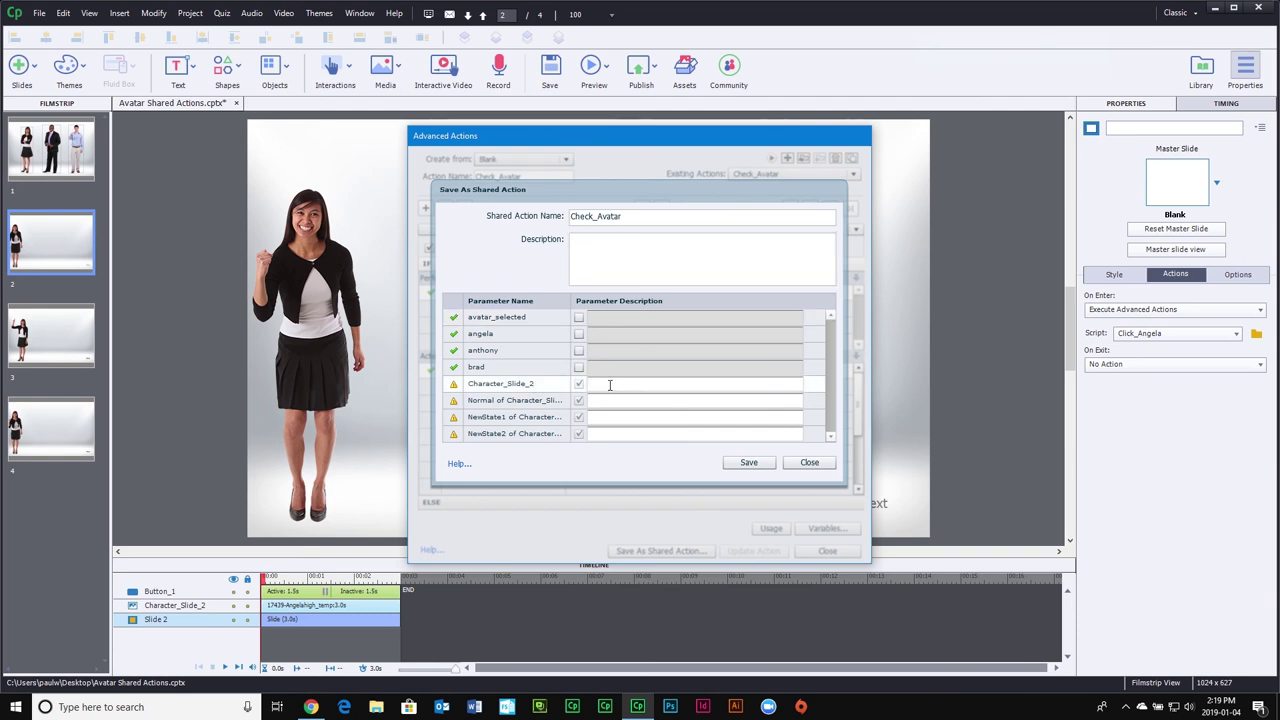
type("Multi state avatar")
key("Tab")
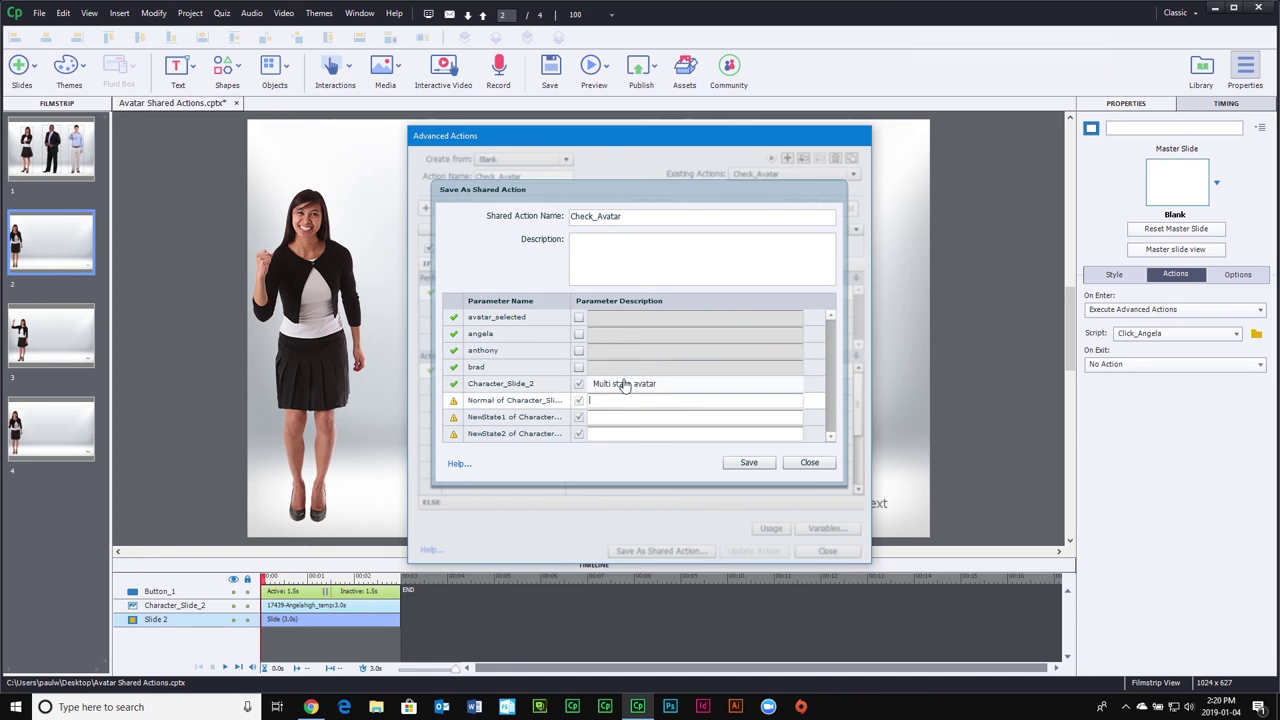
Describe the Normal, NewState1 and NewState2 parameters of the shared action as Angela, Anthony and Brad respectively
type("Angela")
key("Tab")
type("Anth")
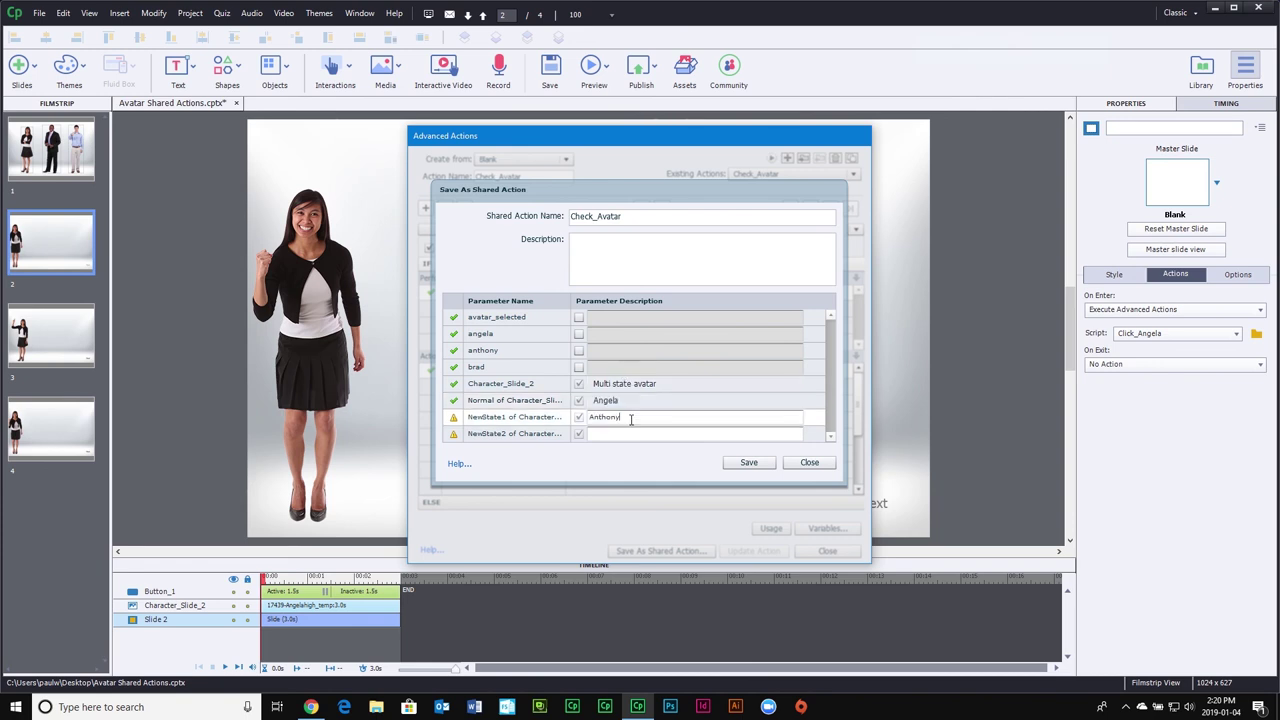
left_click(632, 433)
type("Bra")
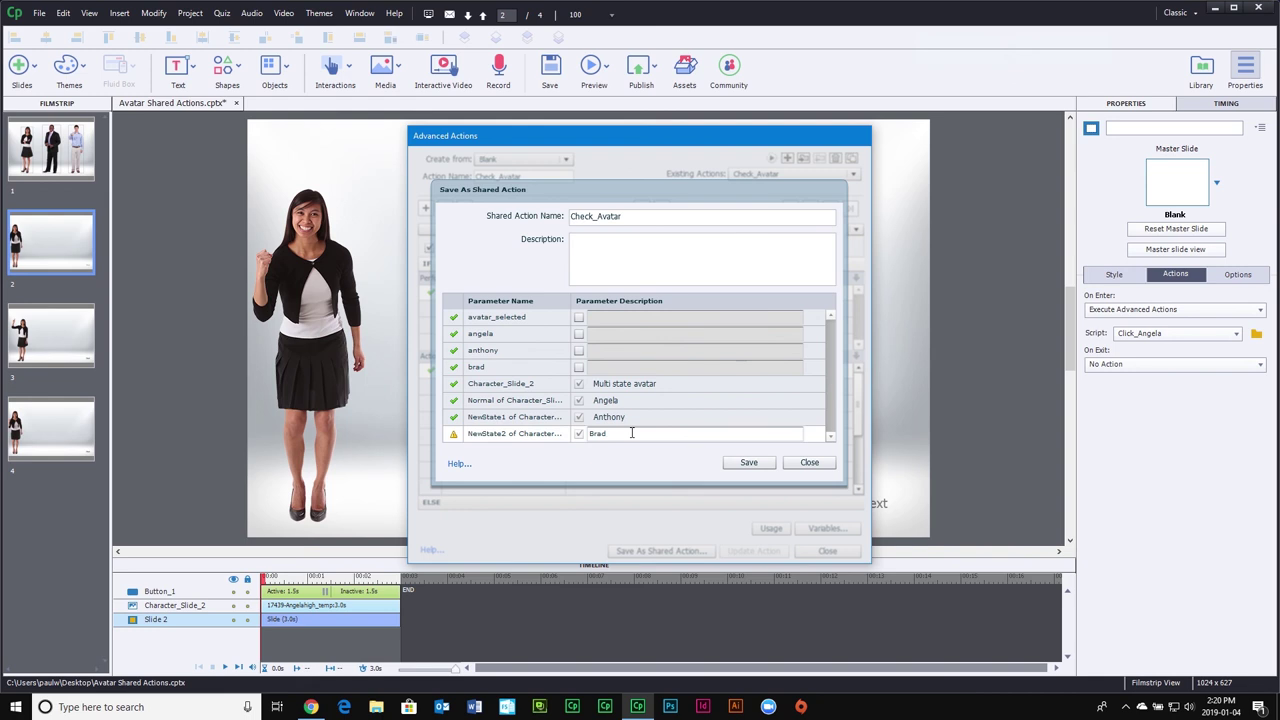
type("d")
key("Tab")
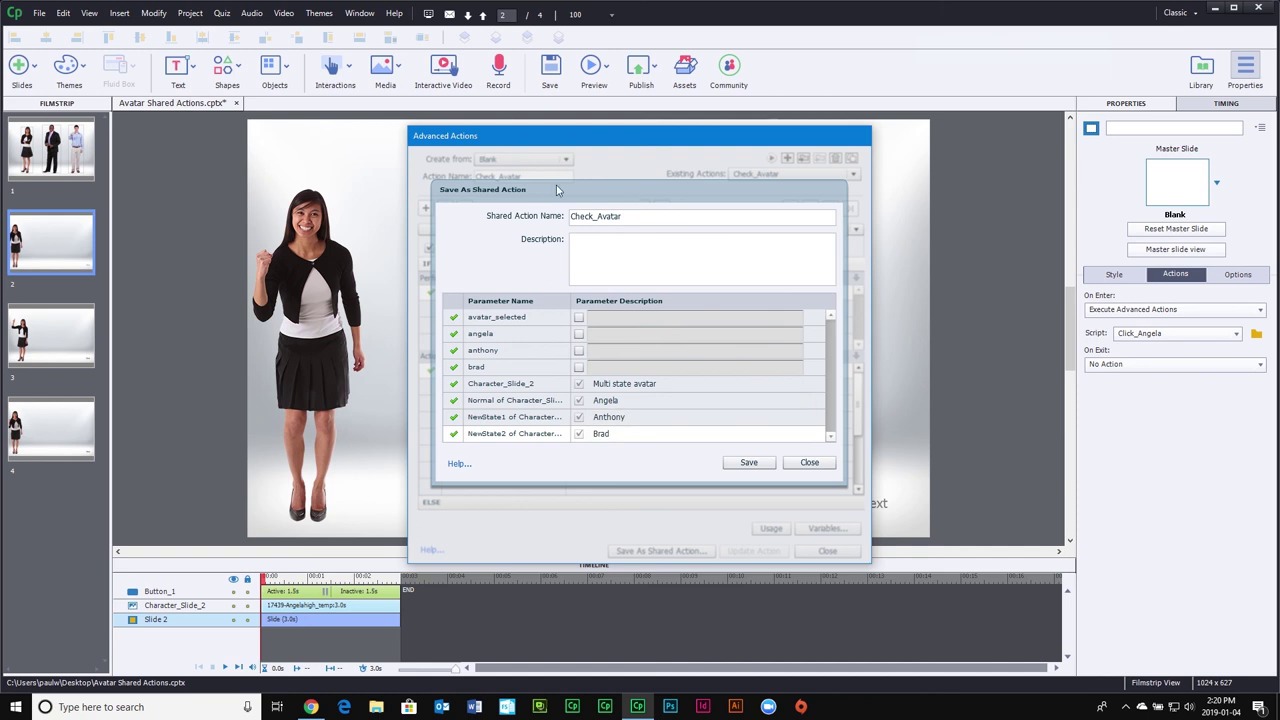
Save the Check_Avatar shared action and close the Advanced Actions dialog
left_click(757, 463)
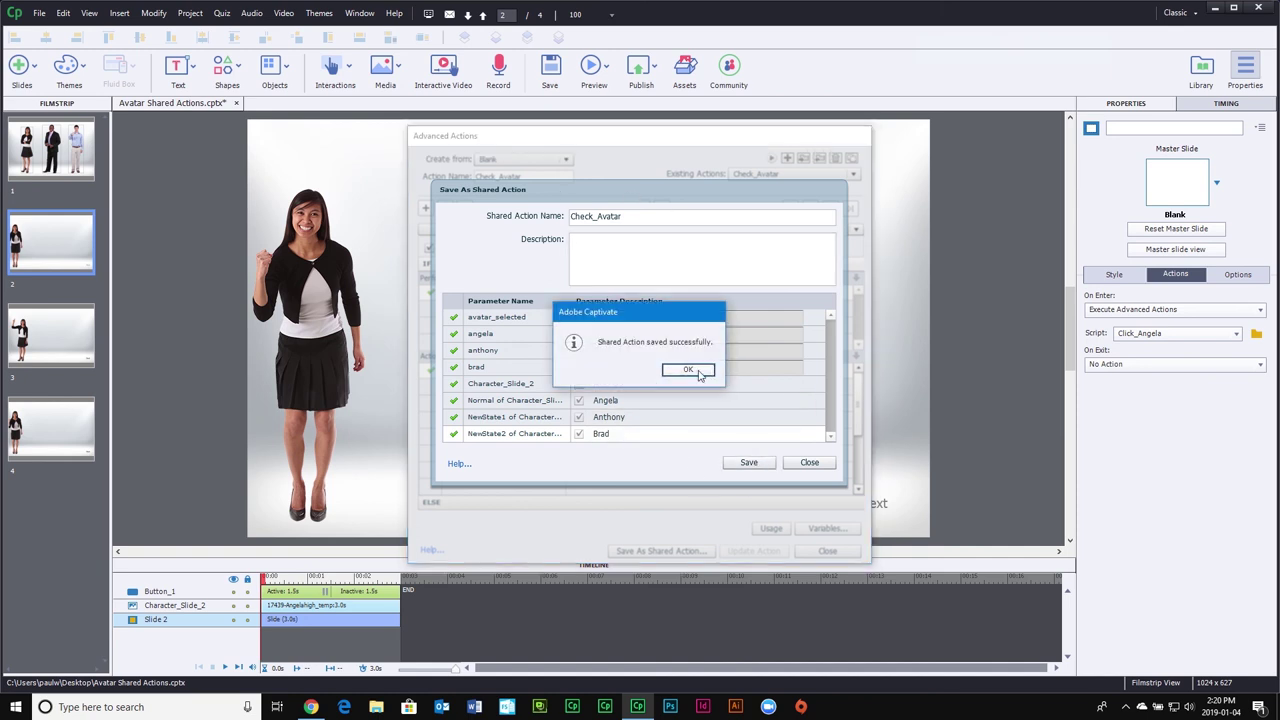
left_click(688, 370)
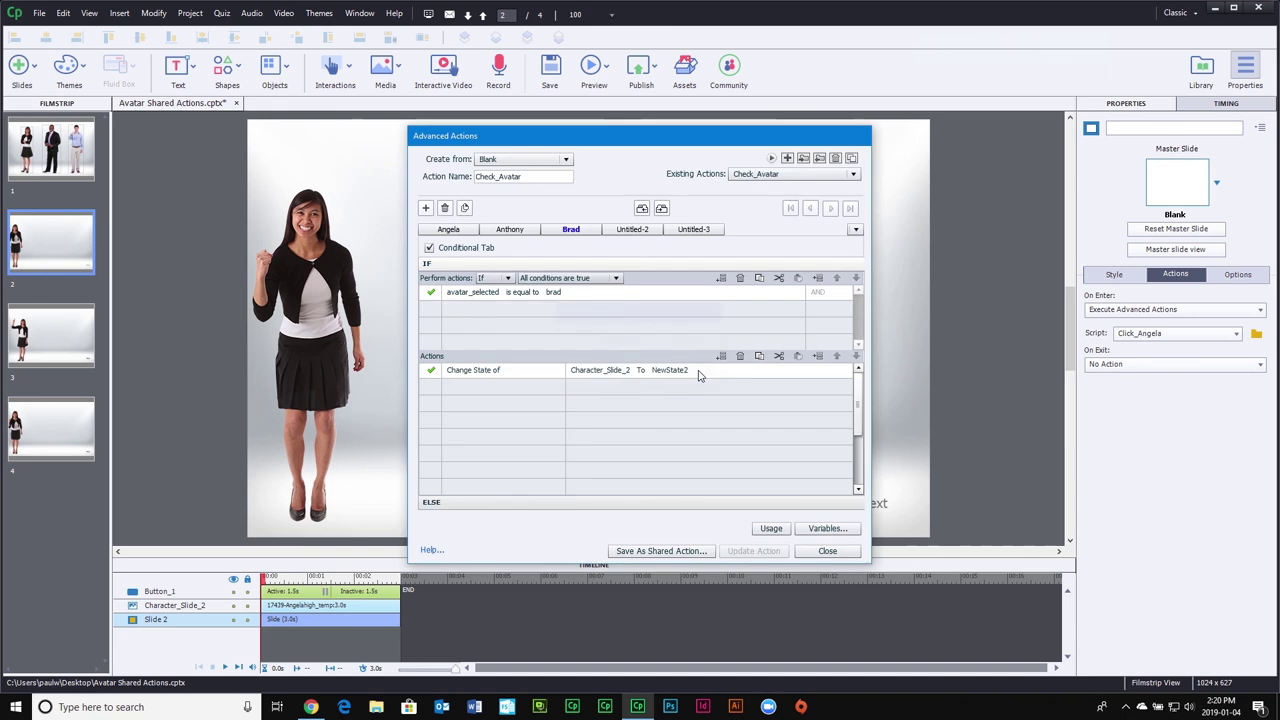
left_click(827, 551)
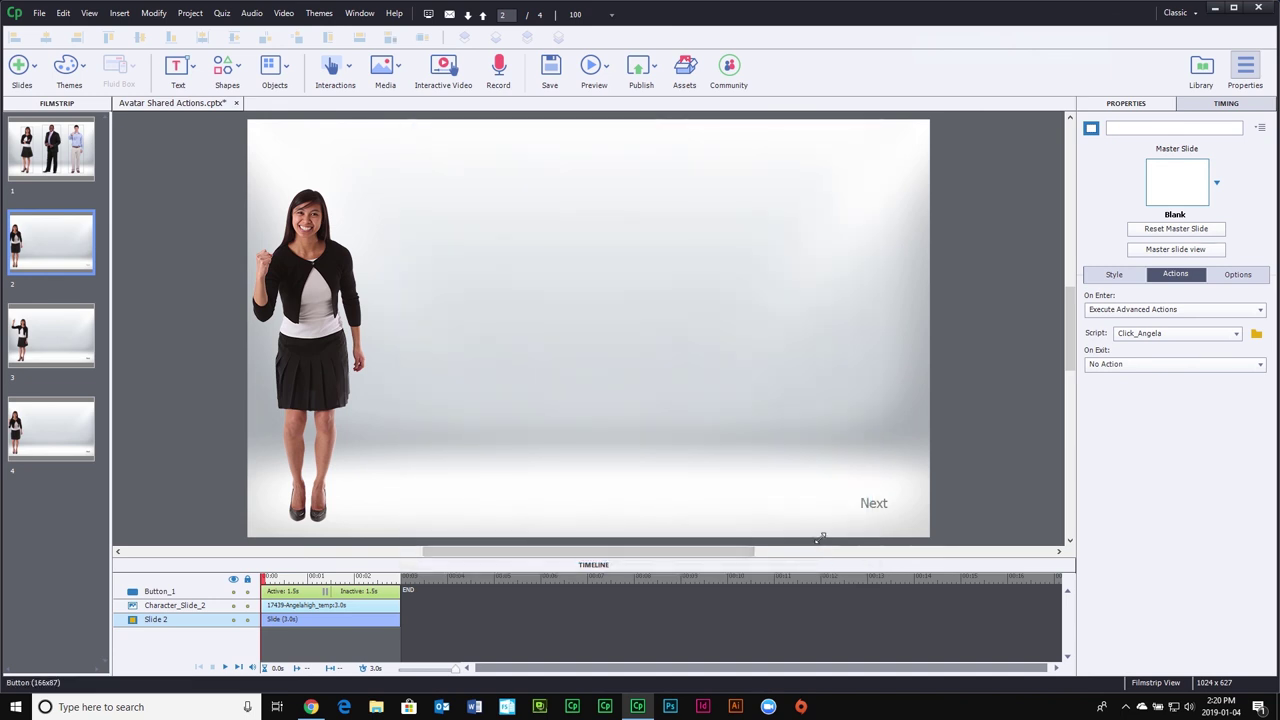
Set slide 2's on-enter action to Execute Shared Action with Check_Avatar and open its parameters
left_click(1180, 312)
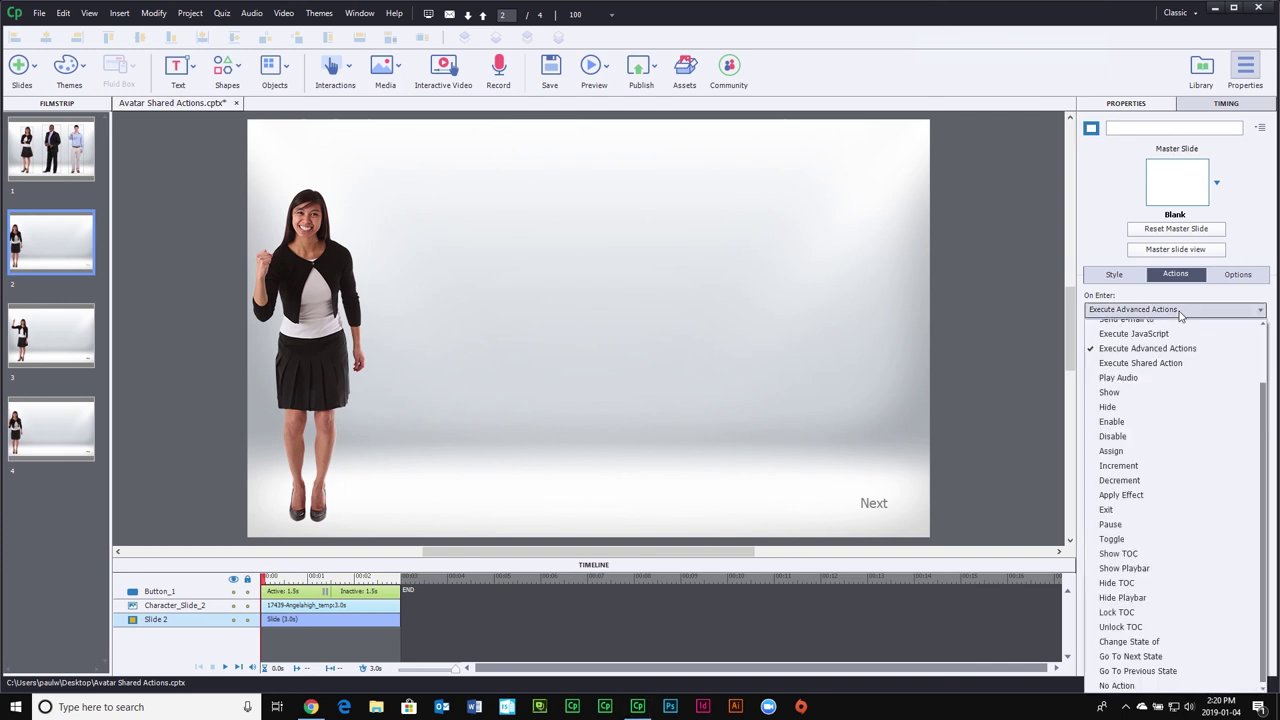
left_click(1173, 363)
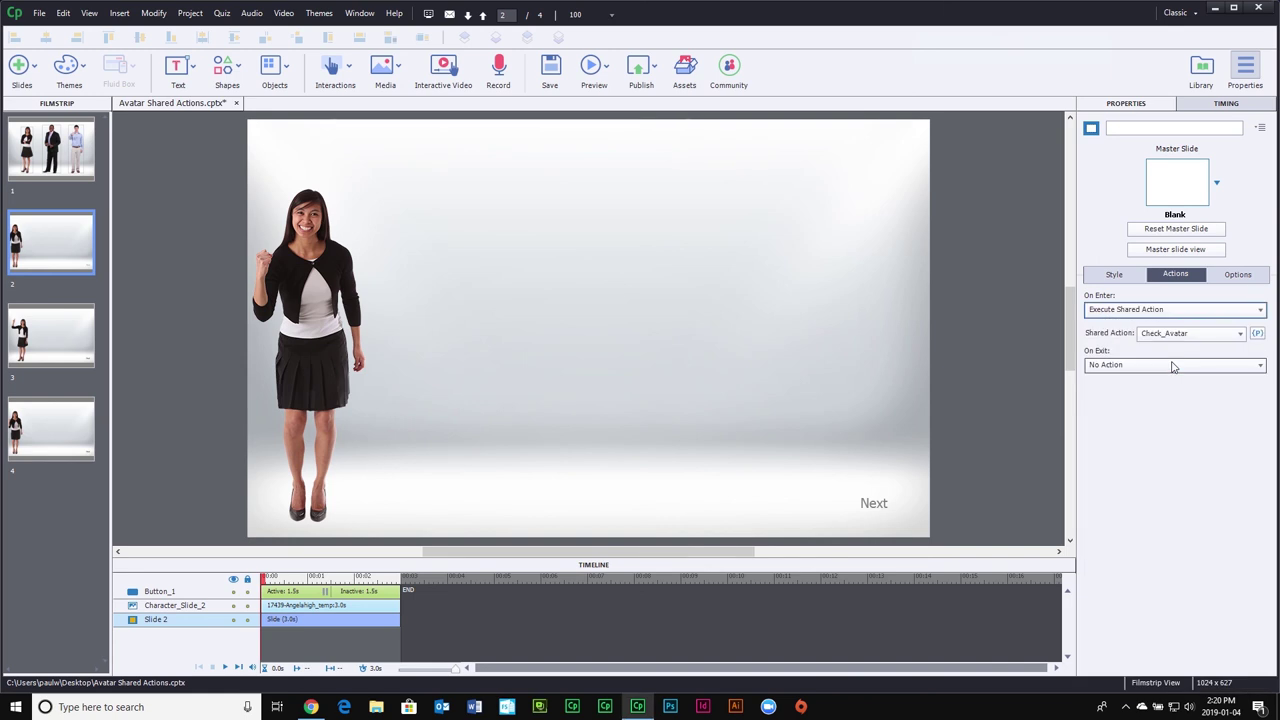
left_click(1258, 336)
left_click(1258, 336)
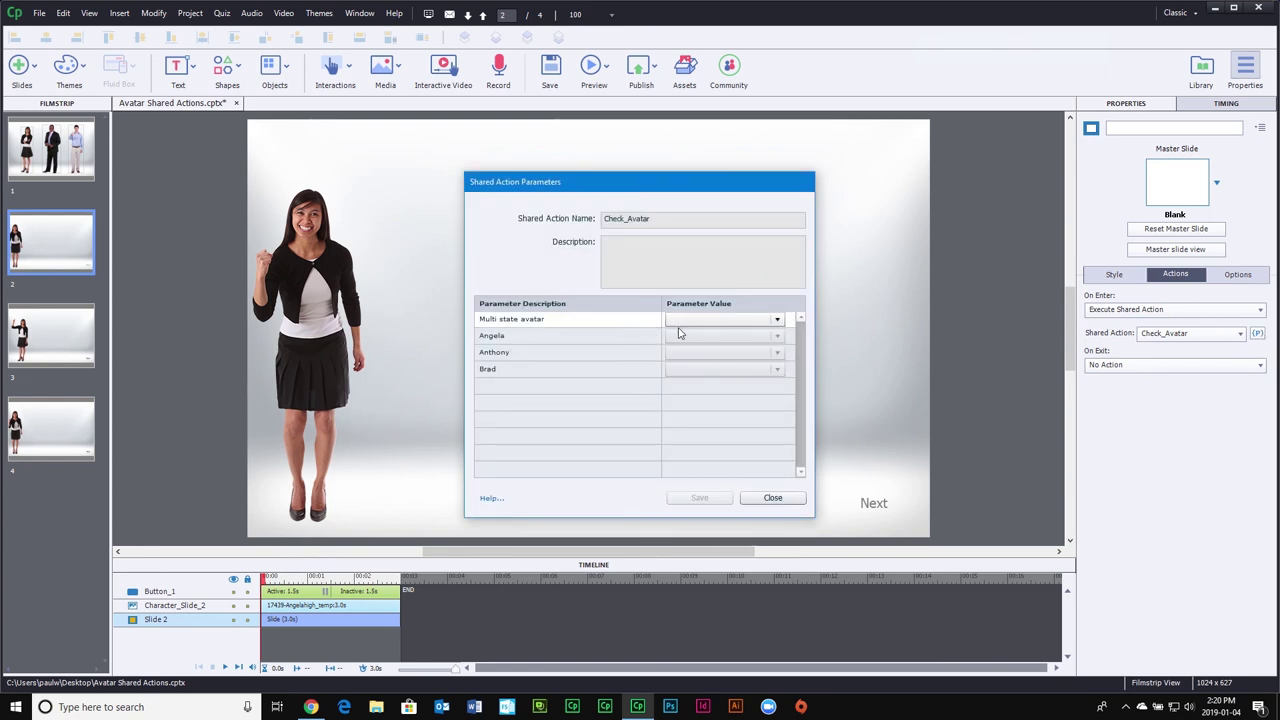
Assign slide 2's shared action parameters to Character_Slide_2, with Angela as Normal, Anthony as NewState1 and Brad as NewState2, and save them
left_click(732, 320)
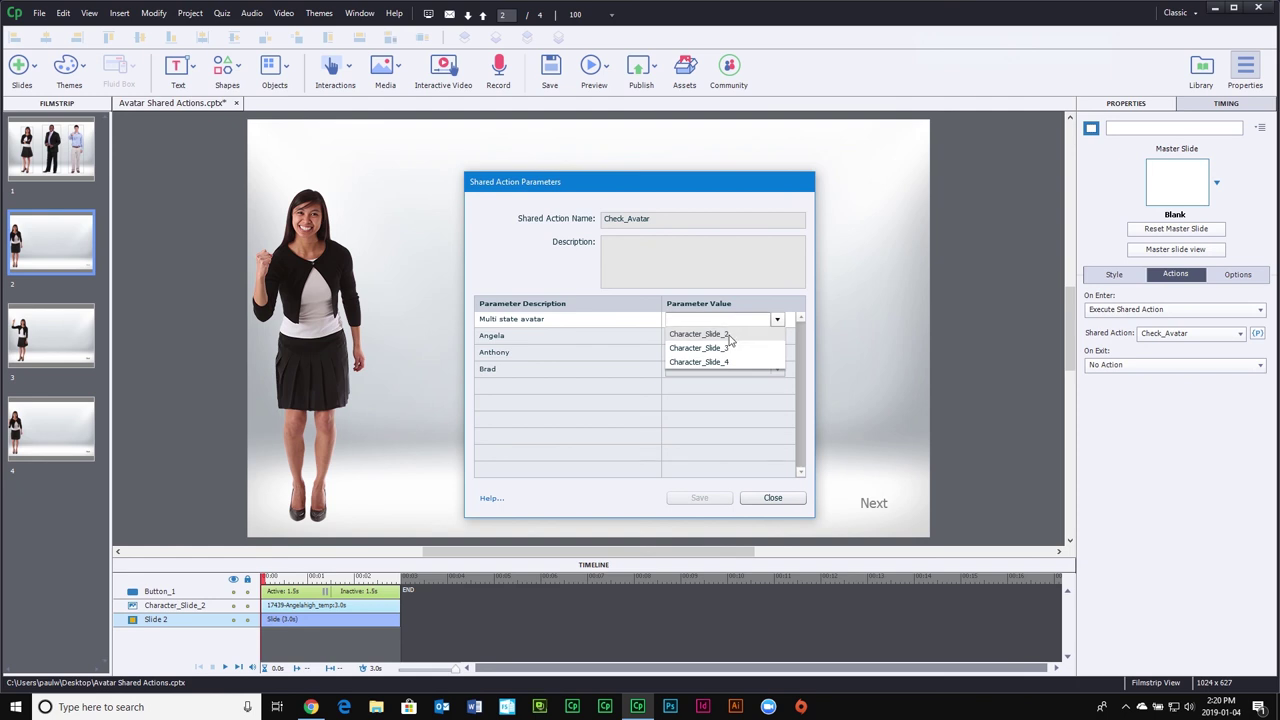
left_click(712, 335)
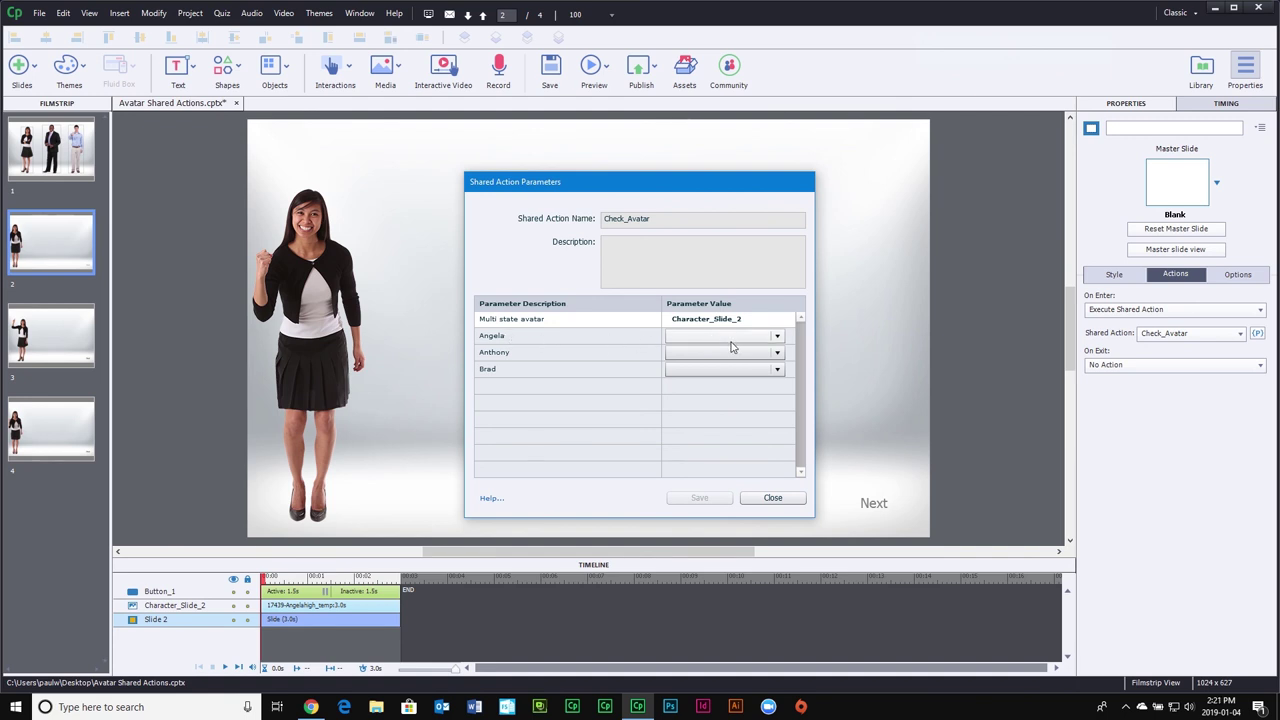
left_click(730, 337)
left_click(694, 348)
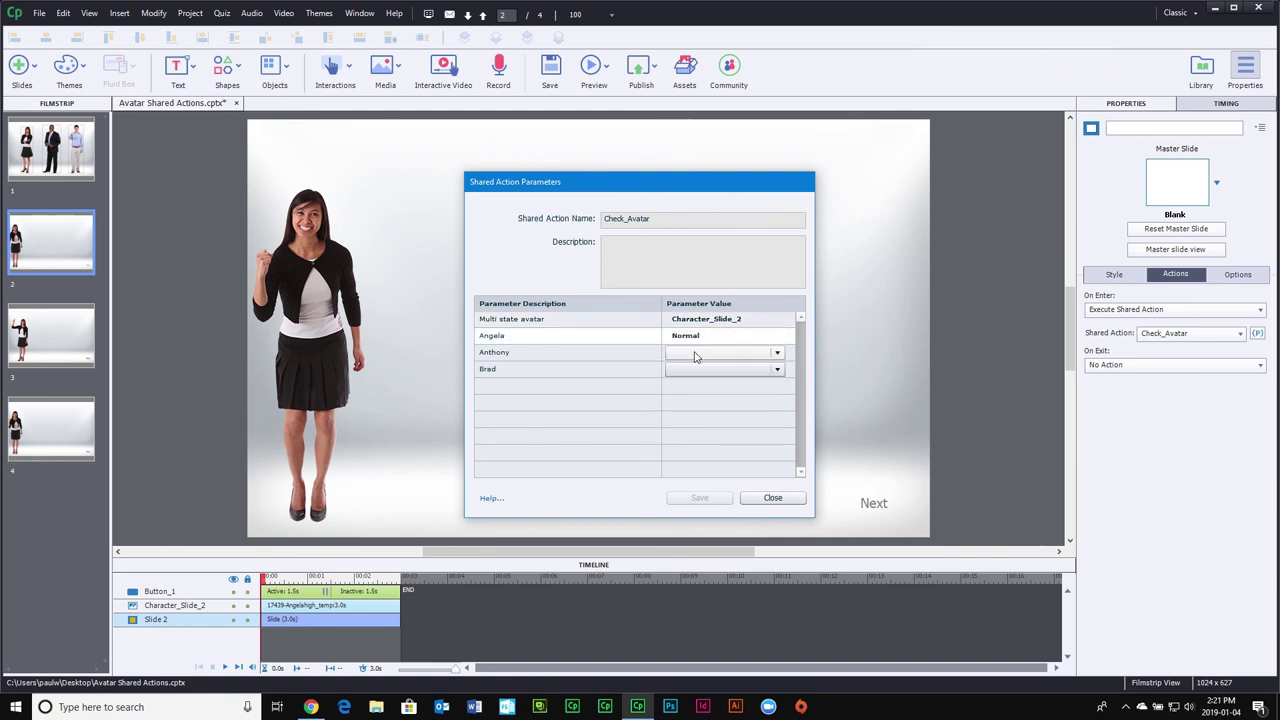
left_click(728, 355)
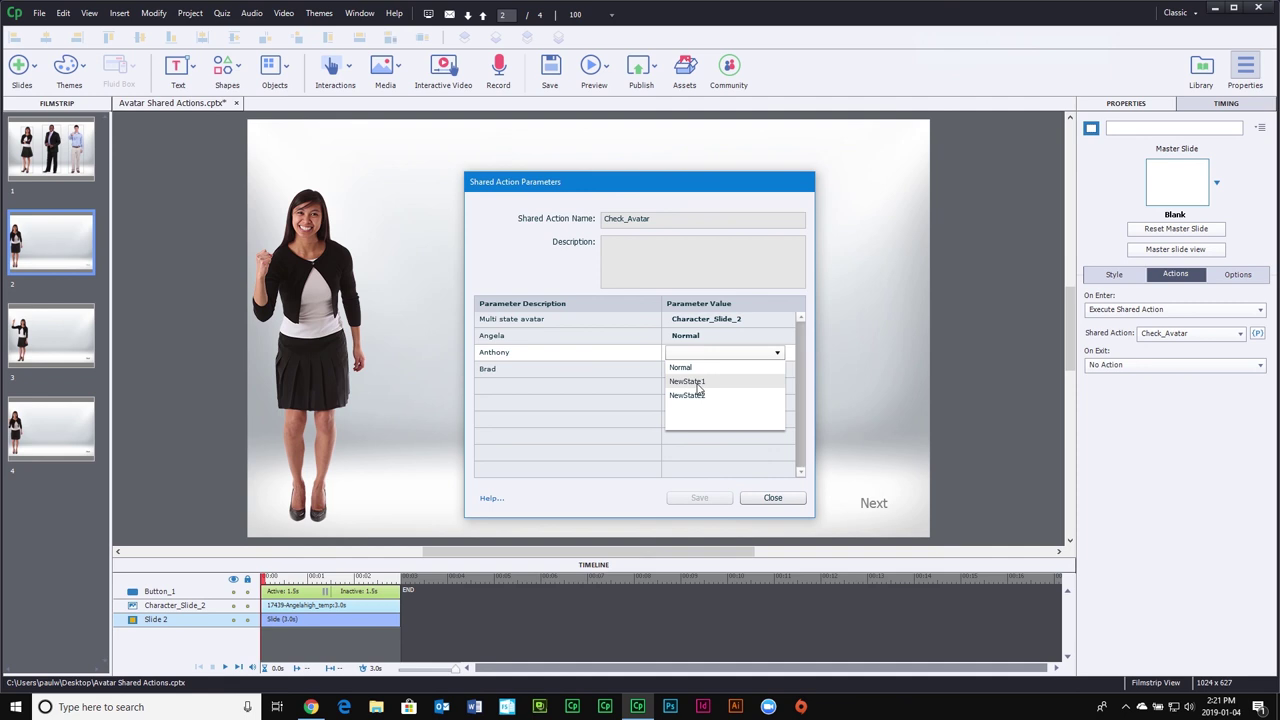
left_click(699, 388)
left_click(712, 370)
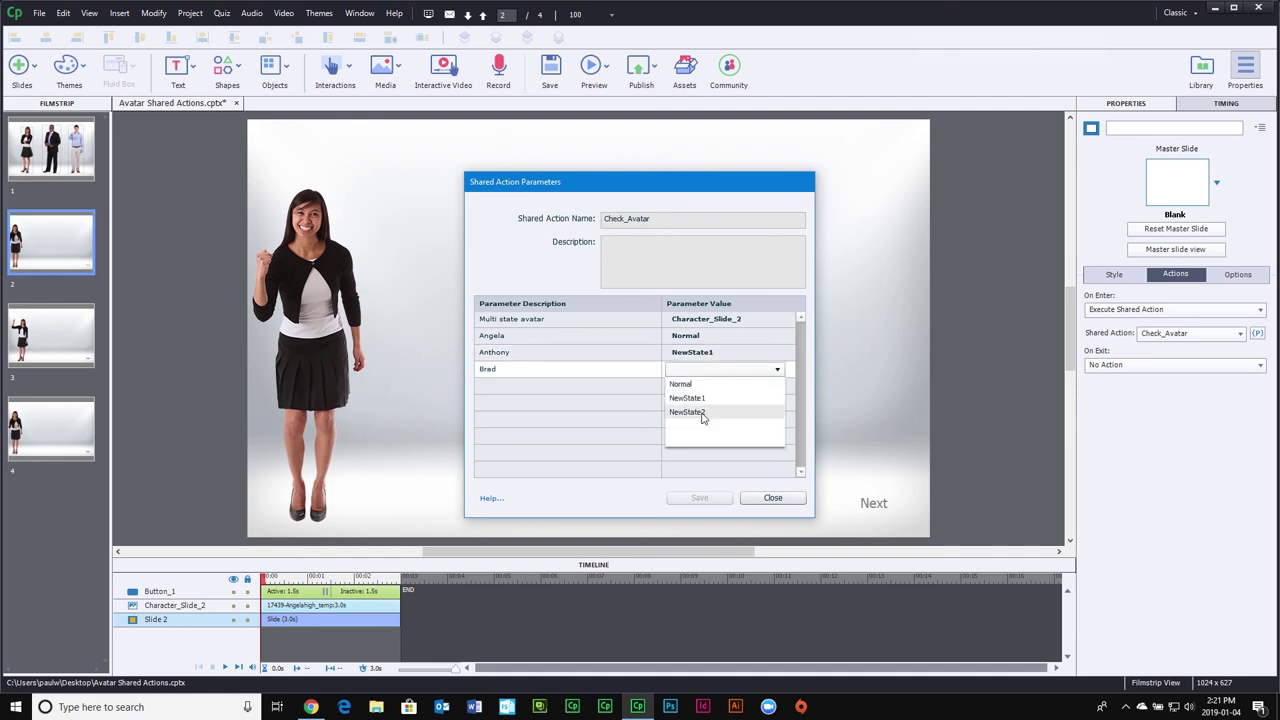
left_click(703, 418)
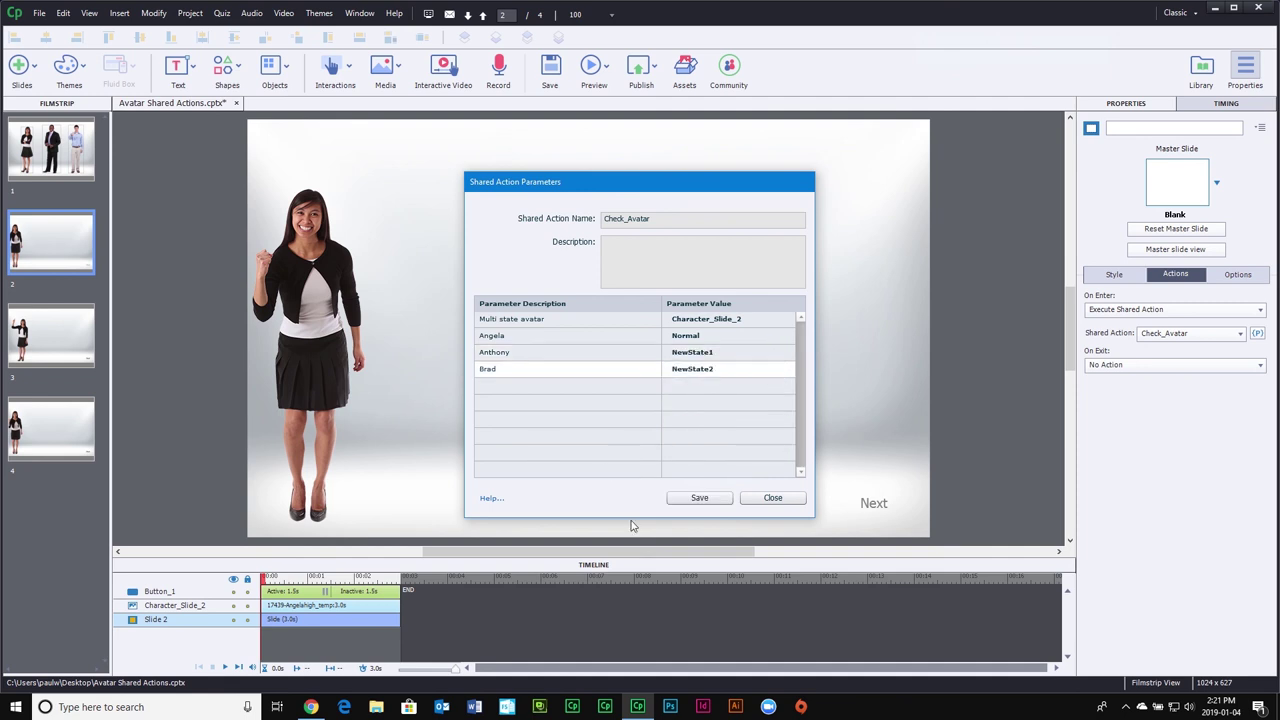
left_click(700, 498)
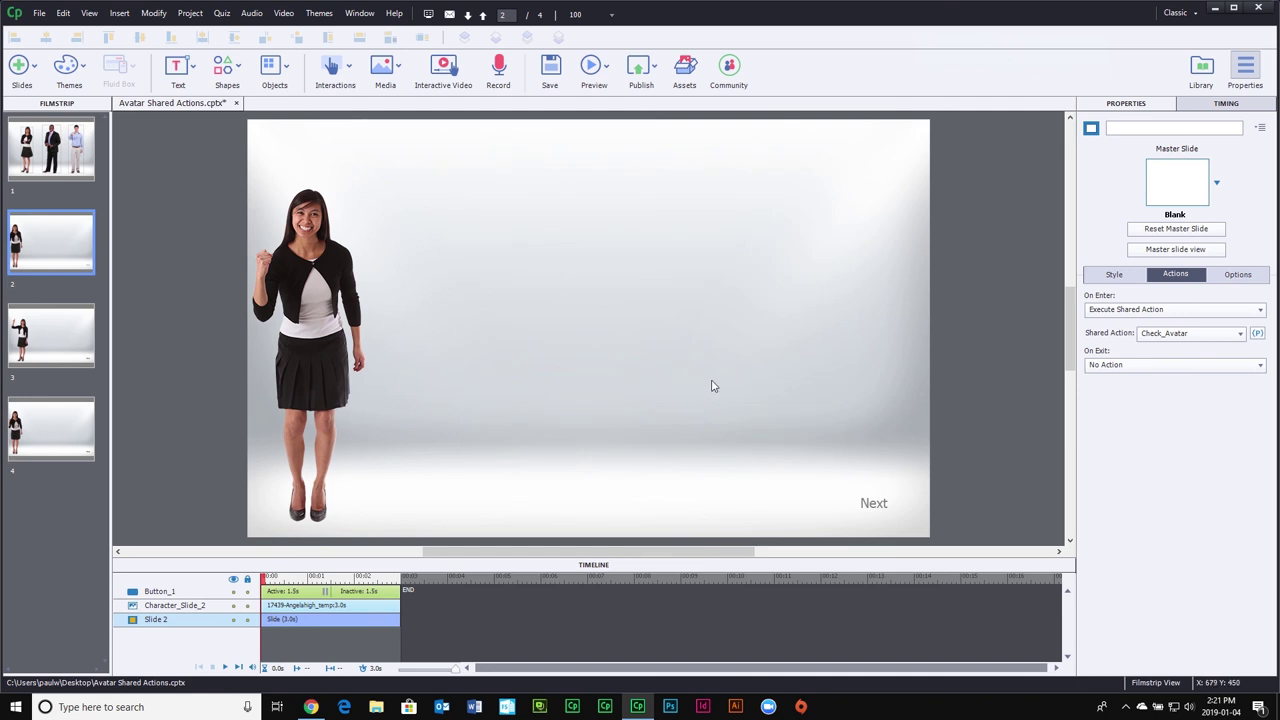
Set slide 3's on-enter action to Execute Shared Action with Check_Avatar and open its parameters
left_click(63, 331)
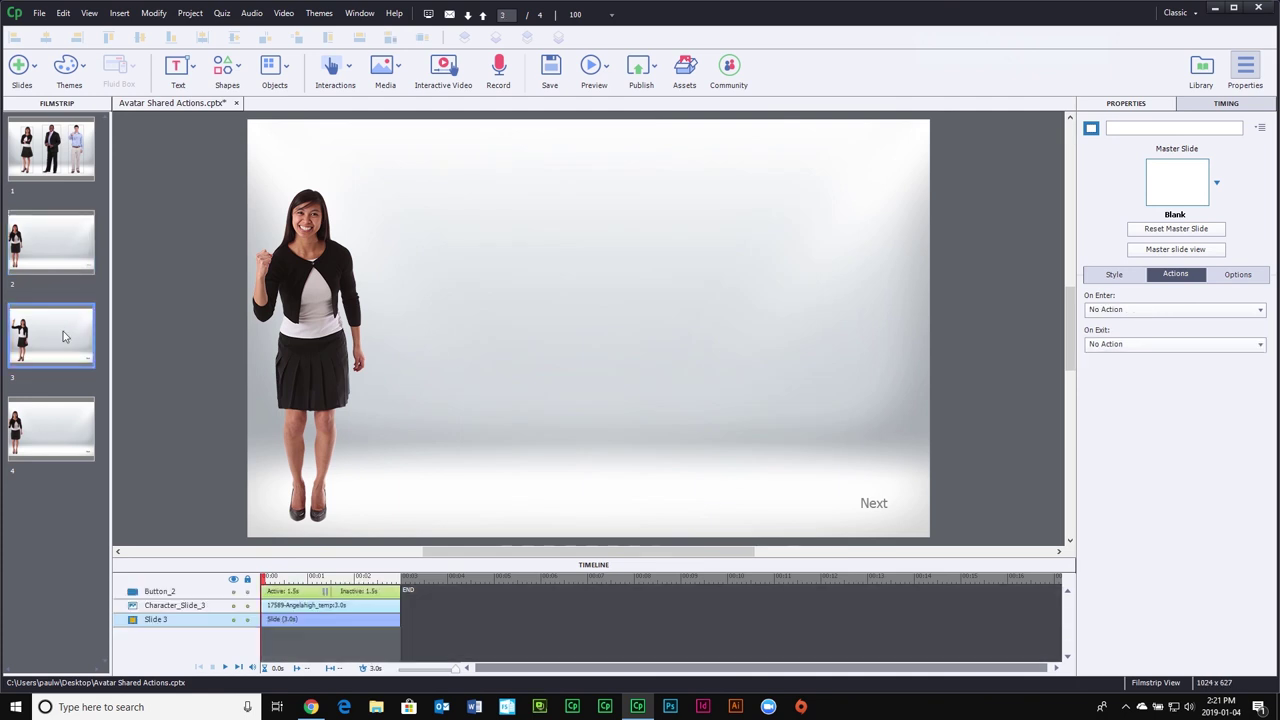
left_click(1137, 309)
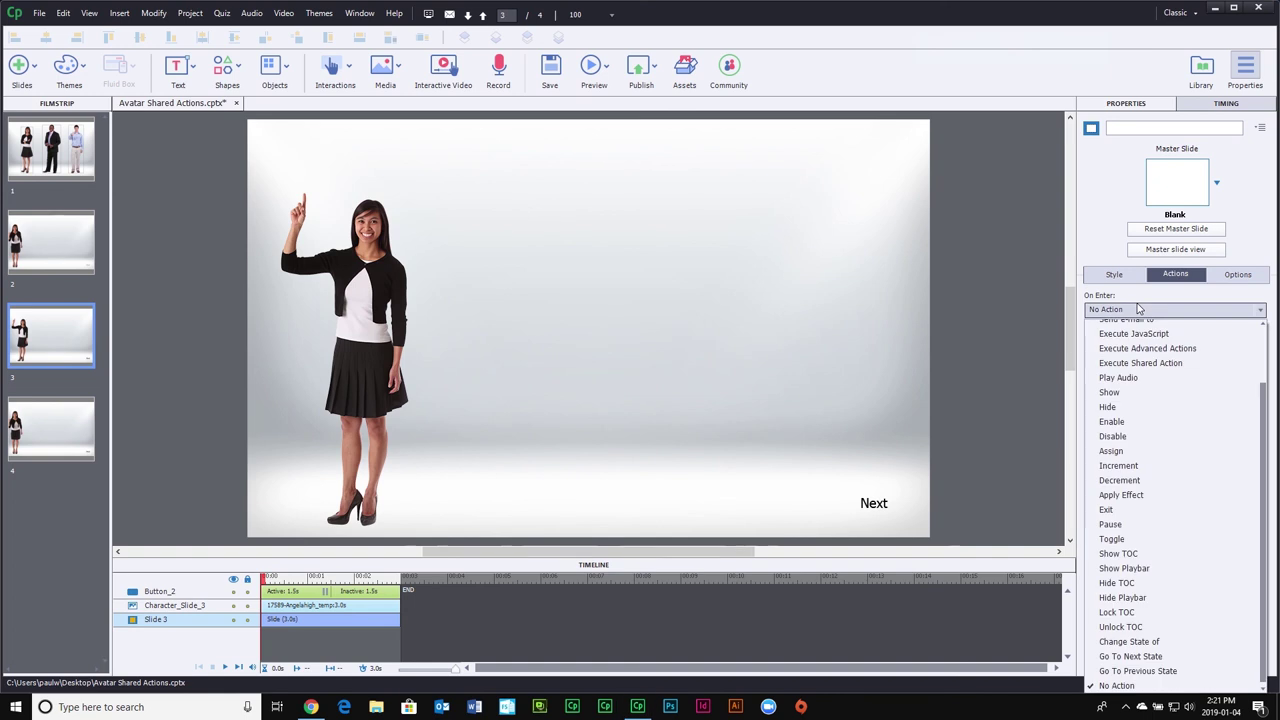
left_click(1192, 363)
left_click(1257, 333)
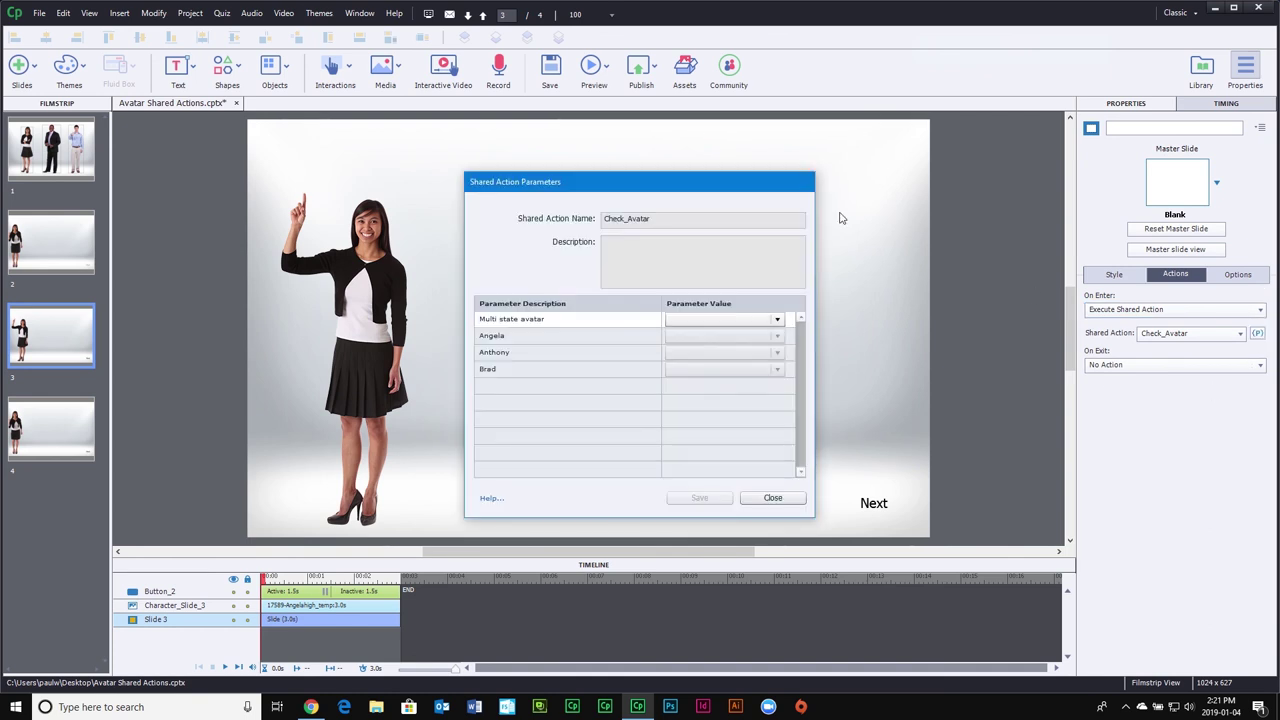
Assign slide 3's shared action parameters to Character_Slide_3, with Angela as Normal, Anthony as NewState1 and Brad as NewState2, and save them
left_click(727, 320)
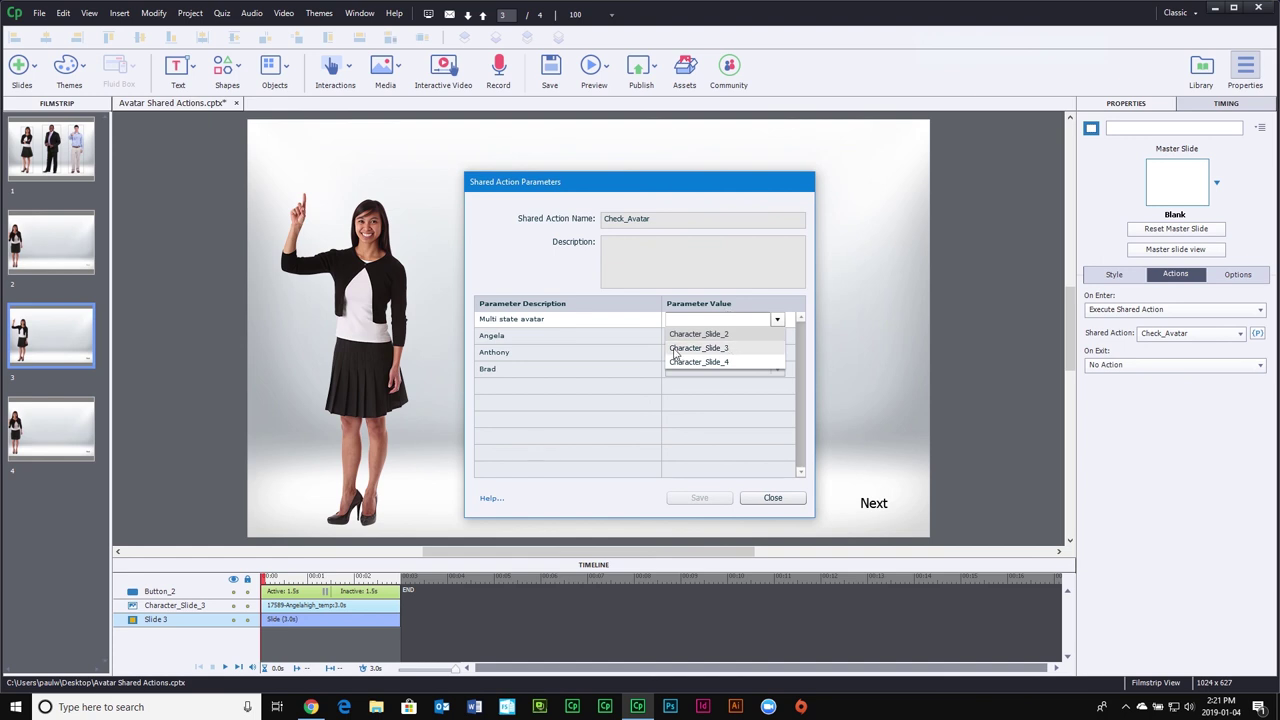
left_click(727, 352)
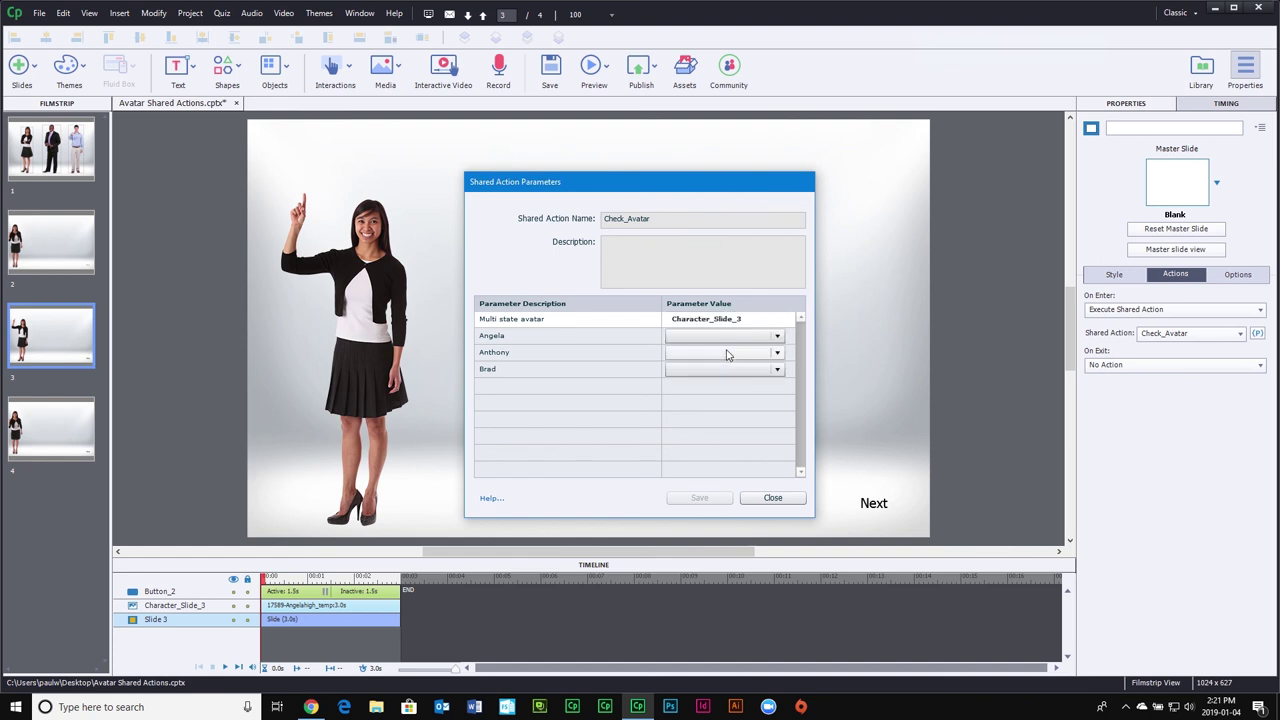
left_click(777, 336)
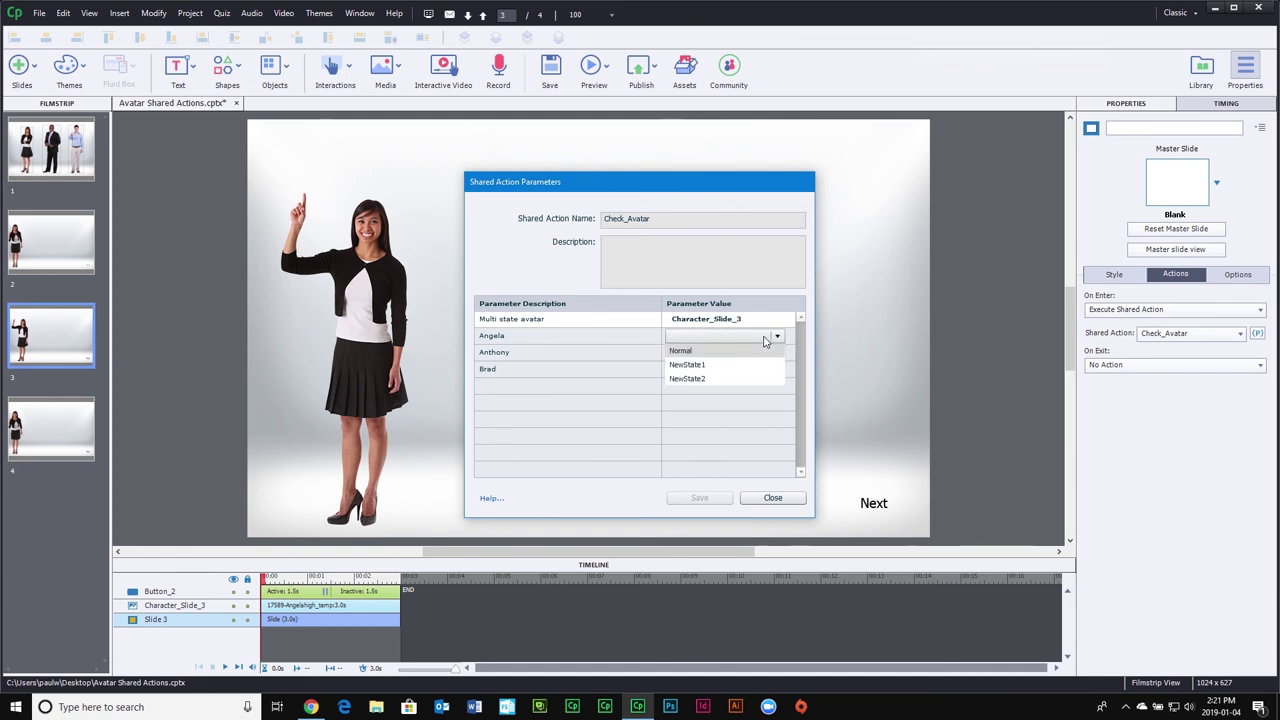
left_click(692, 353)
left_click(777, 353)
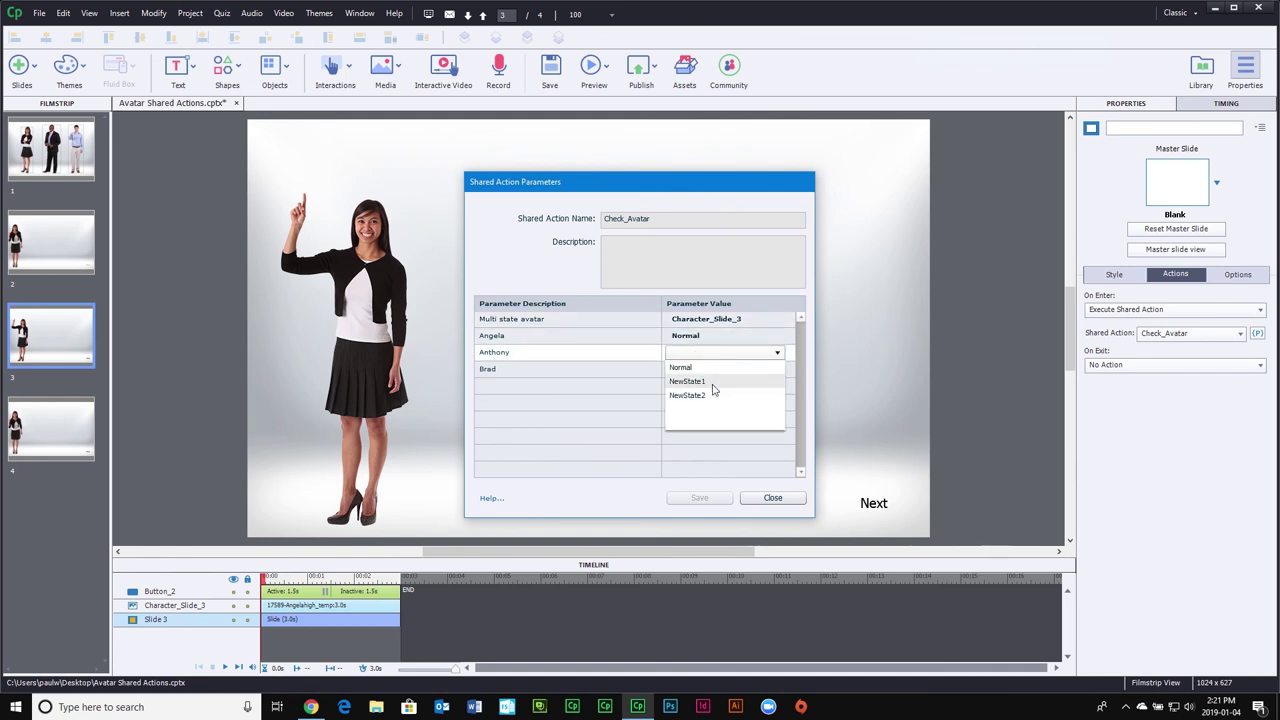
left_click(713, 388)
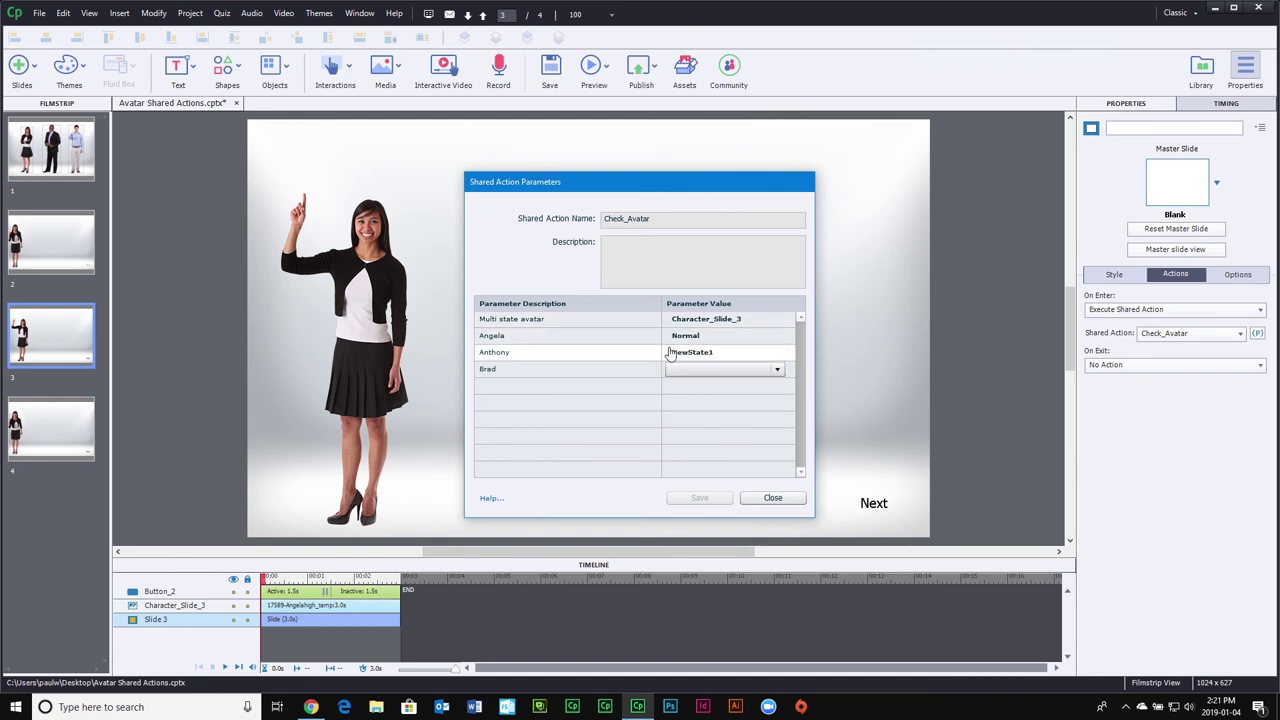
left_click(743, 371)
left_click(688, 412)
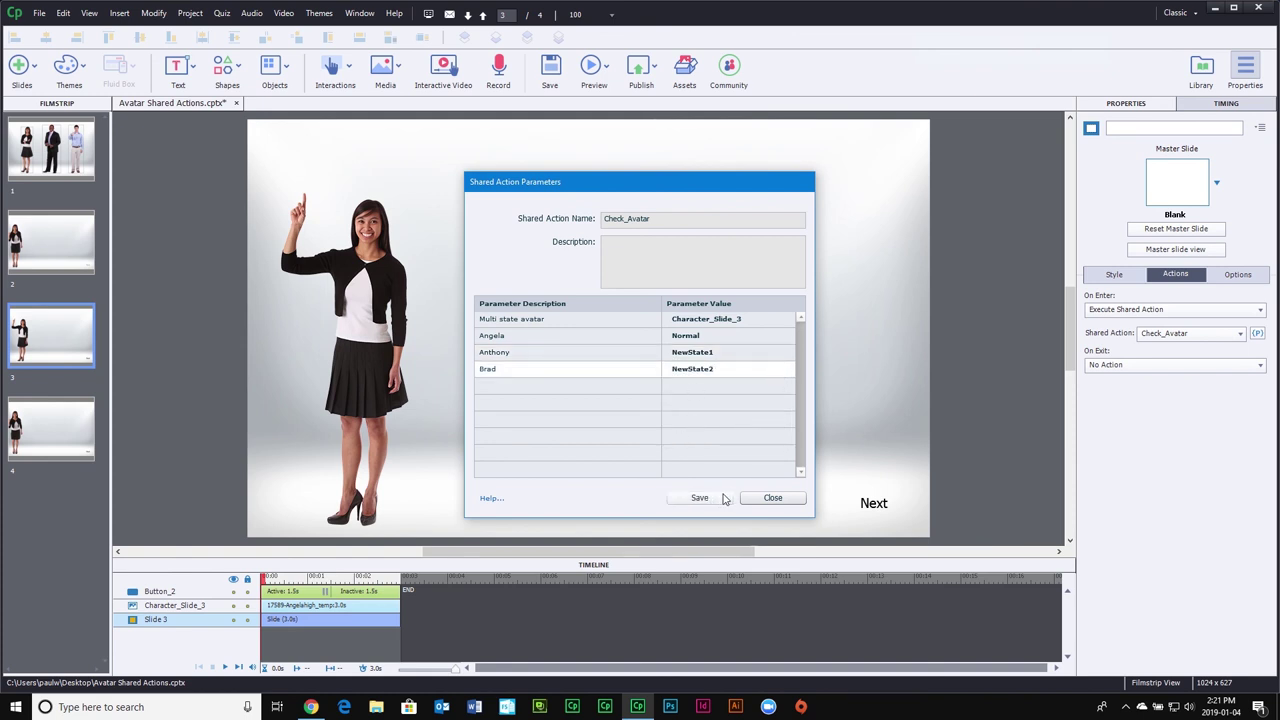
left_click(700, 498)
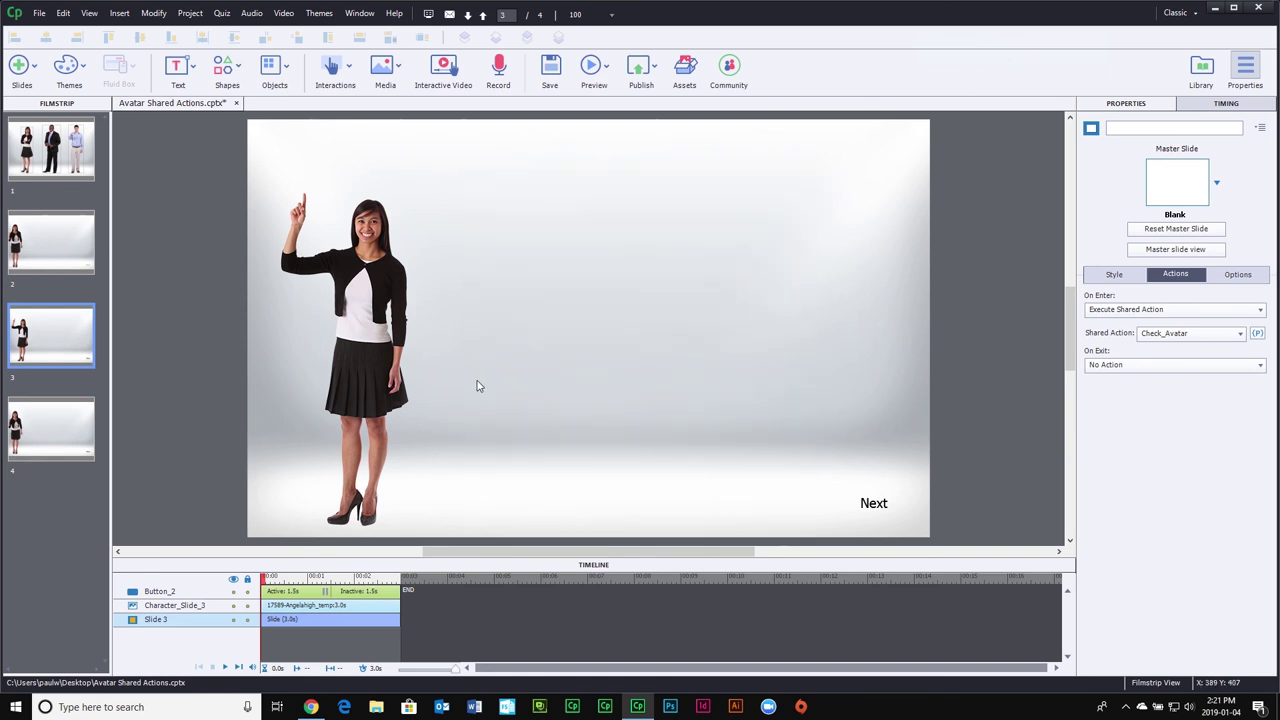
Set slide 4's on-enter action to Execute Shared Action with Check_Avatar and open its parameters
left_click(53, 416)
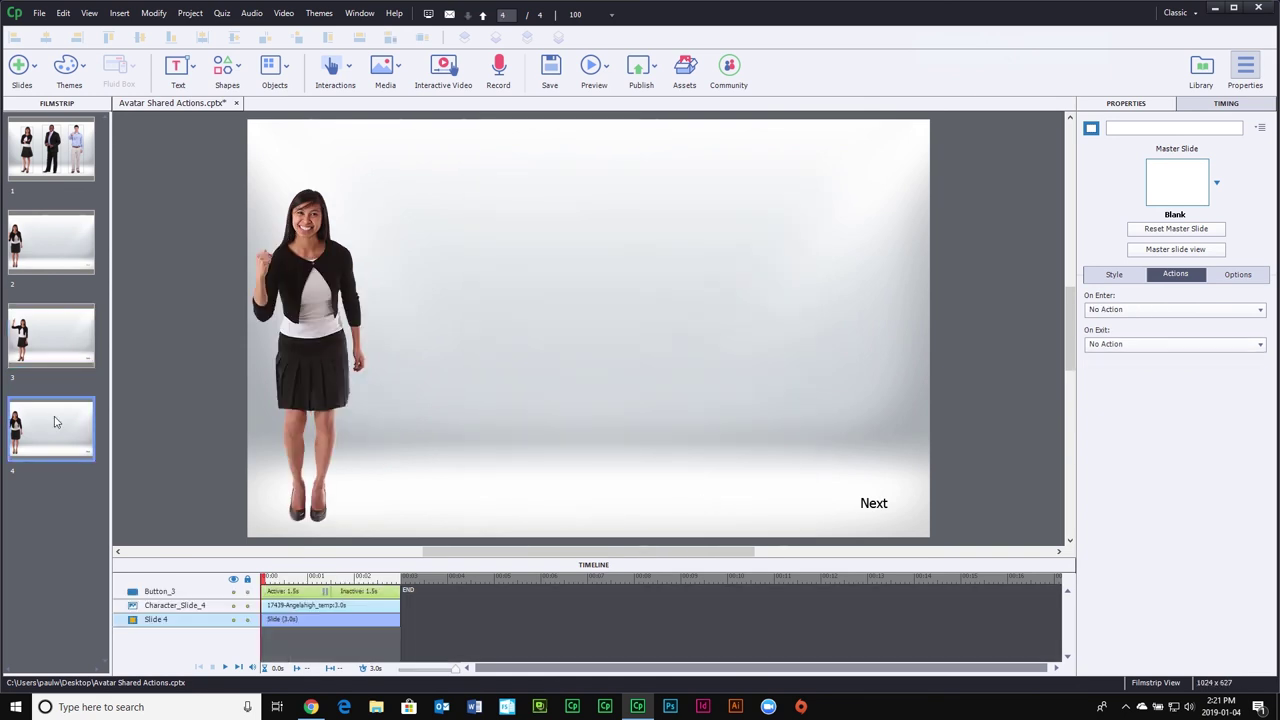
left_click(1150, 309)
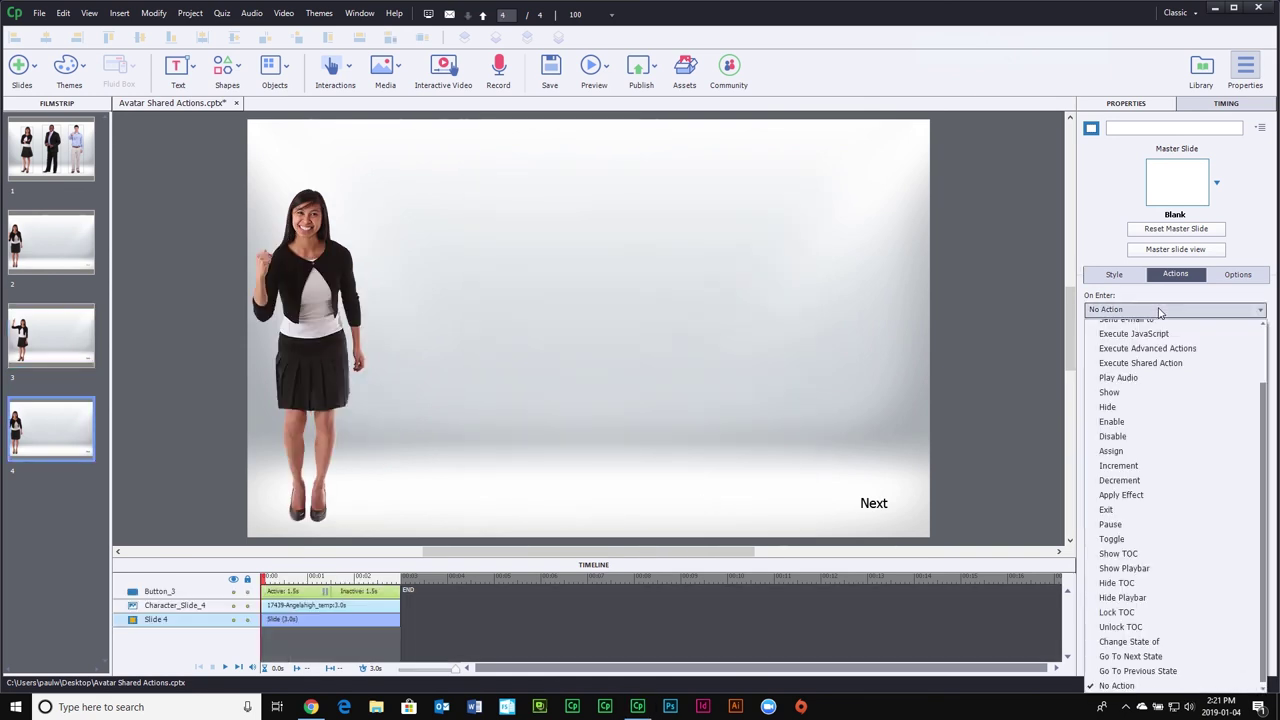
left_click(1170, 363)
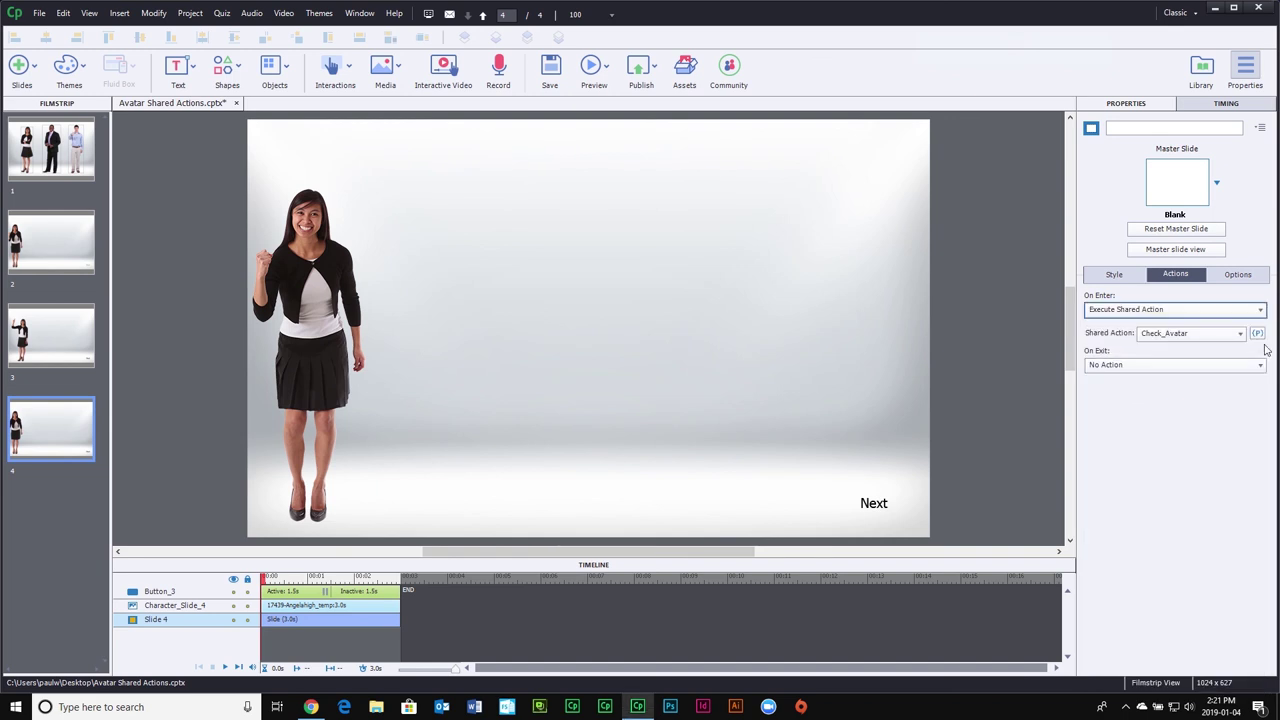
left_click(1257, 334)
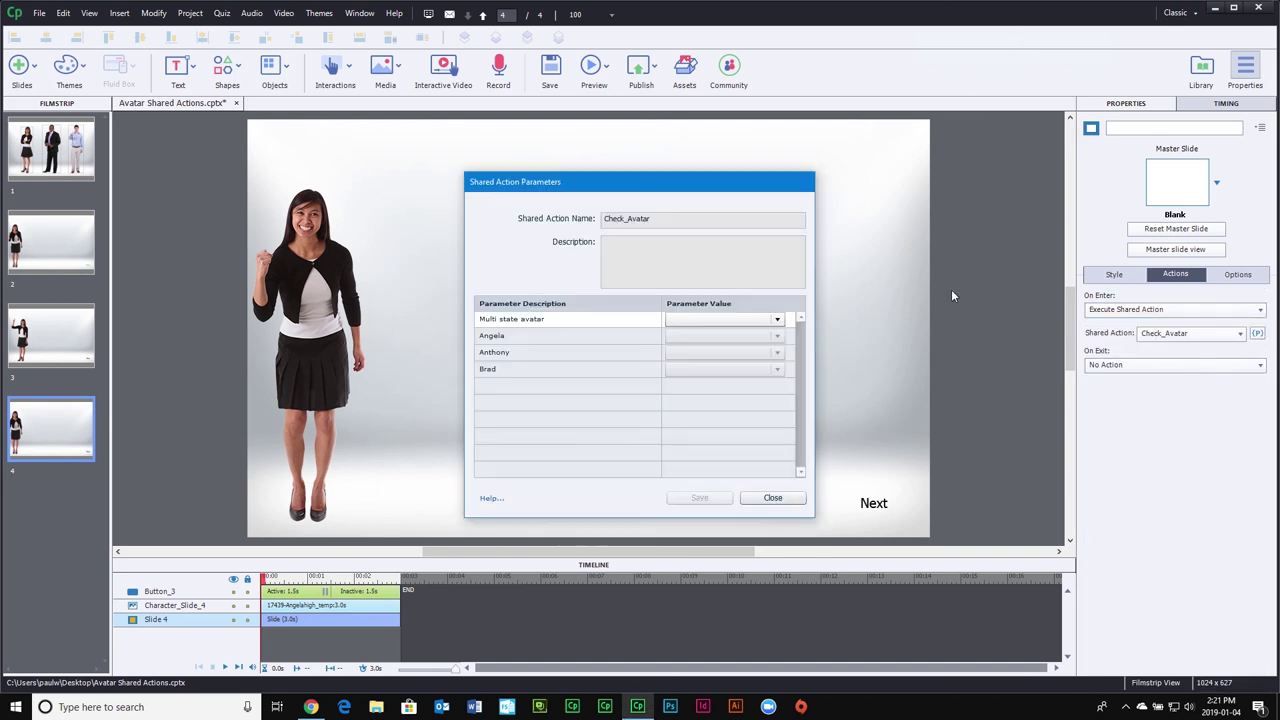
Assign slide 4's shared action parameters to Character_Slide_4, with Angela as Normal, Anthony as NewState1 and Brad as NewState2, and save them
left_click(777, 319)
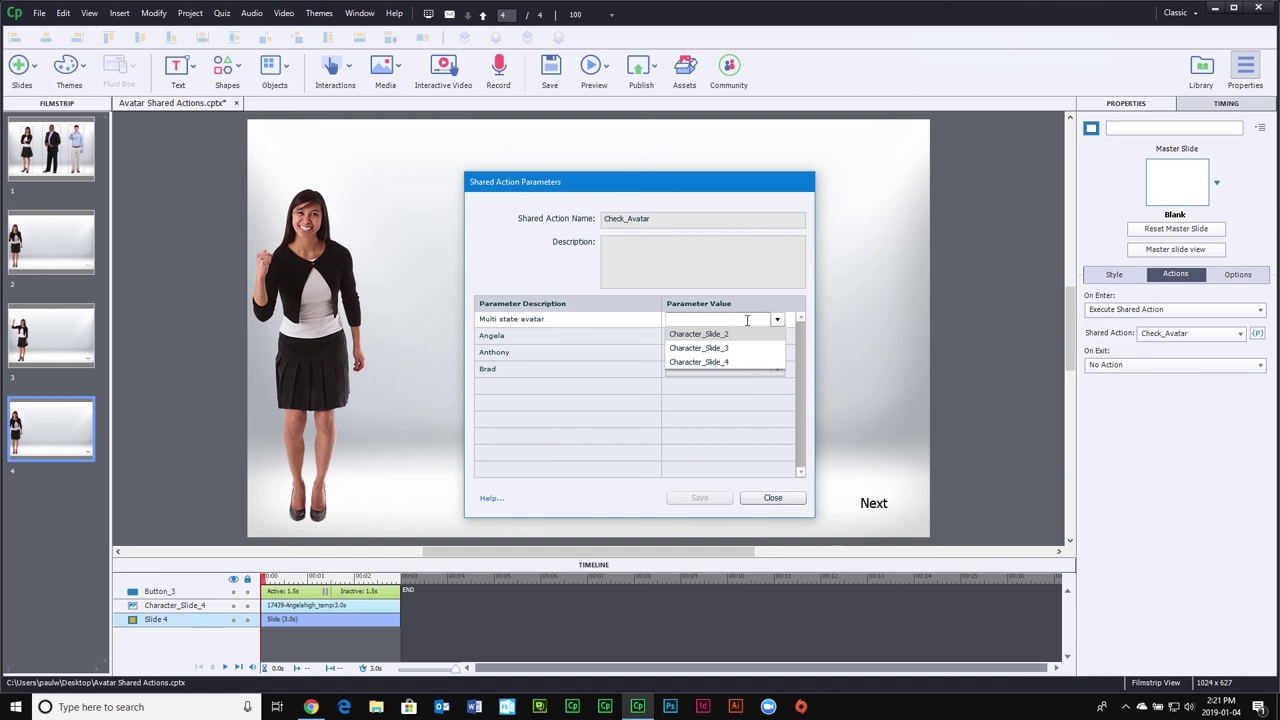
left_click(727, 362)
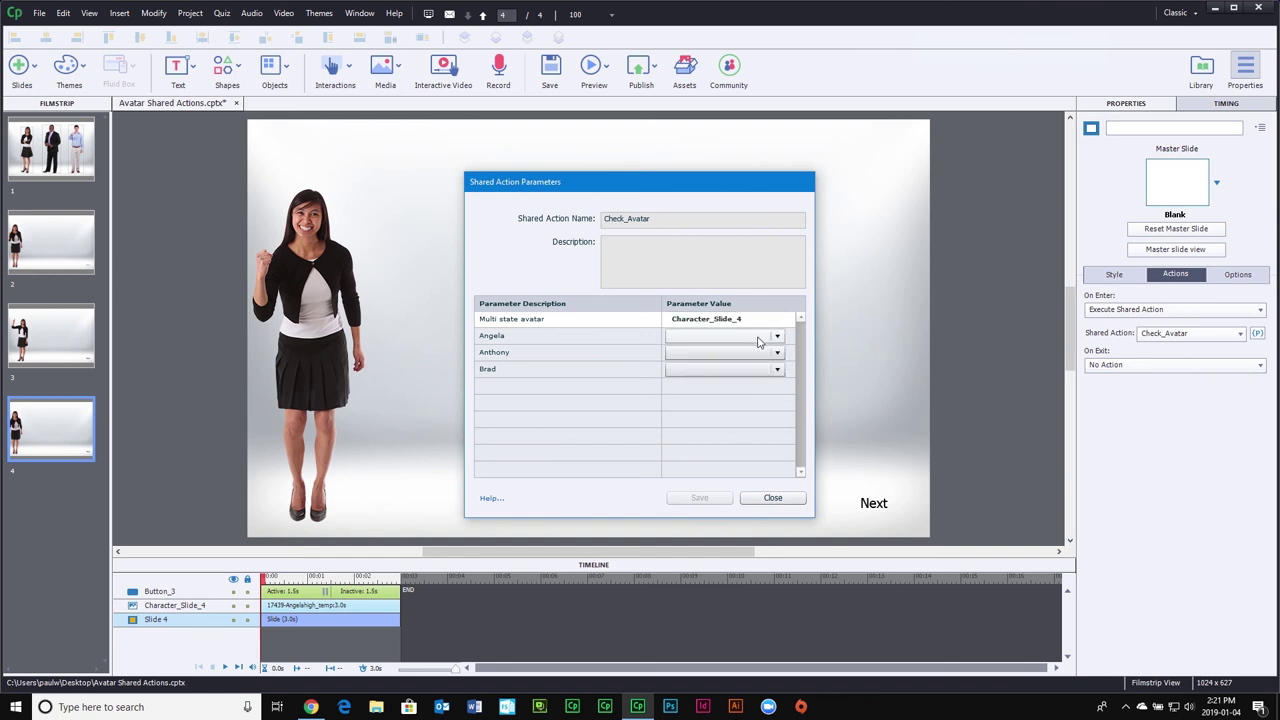
left_click(758, 342)
left_click(705, 352)
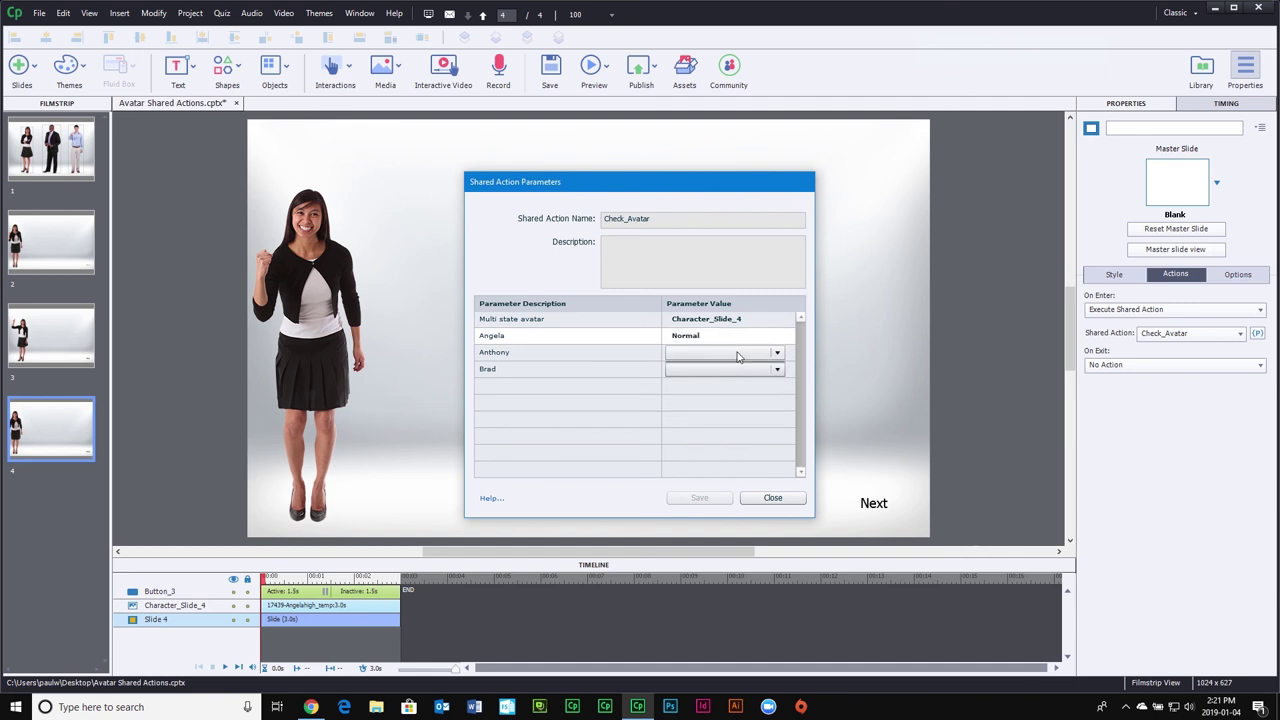
left_click(737, 357)
left_click(710, 382)
left_click(733, 371)
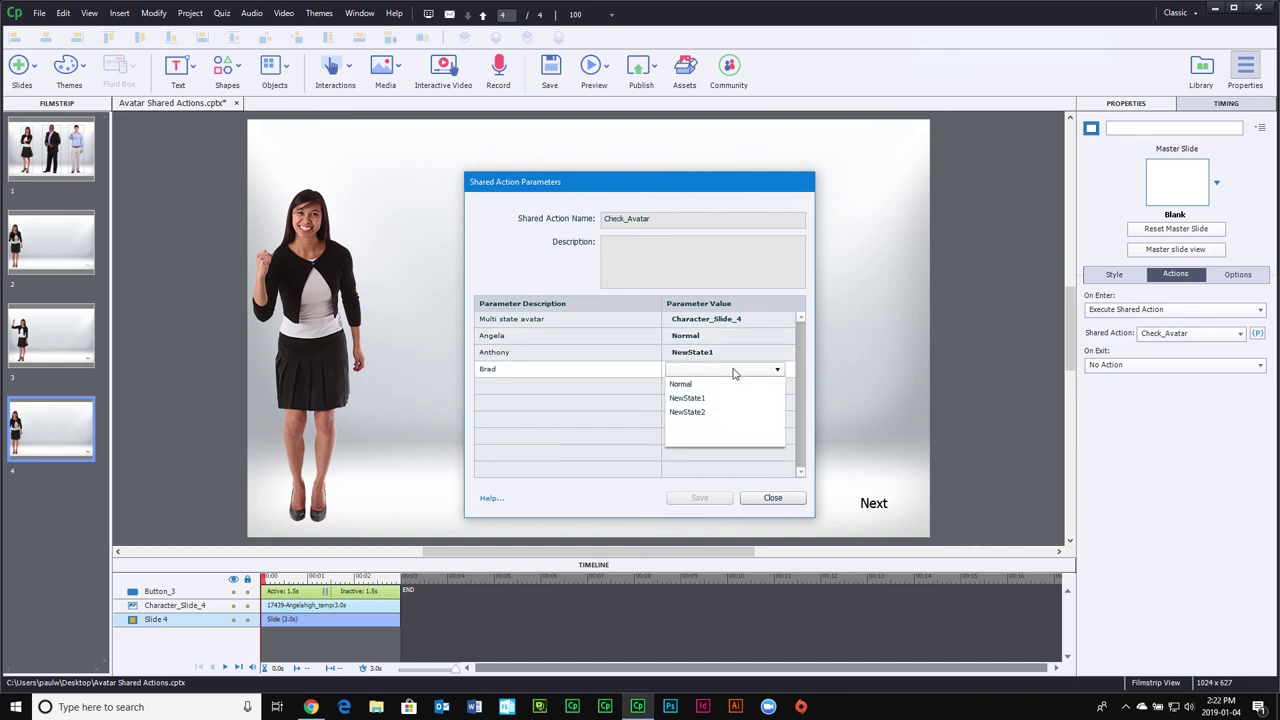
left_click(701, 412)
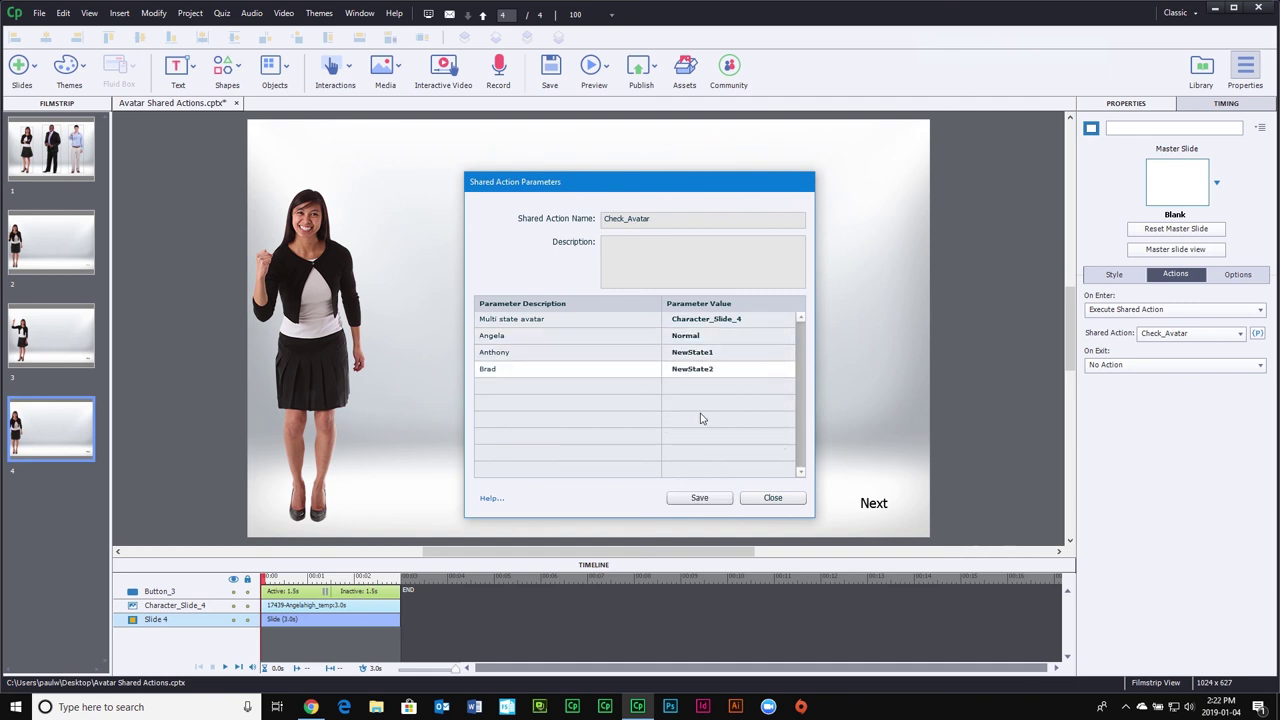
left_click(699, 498)
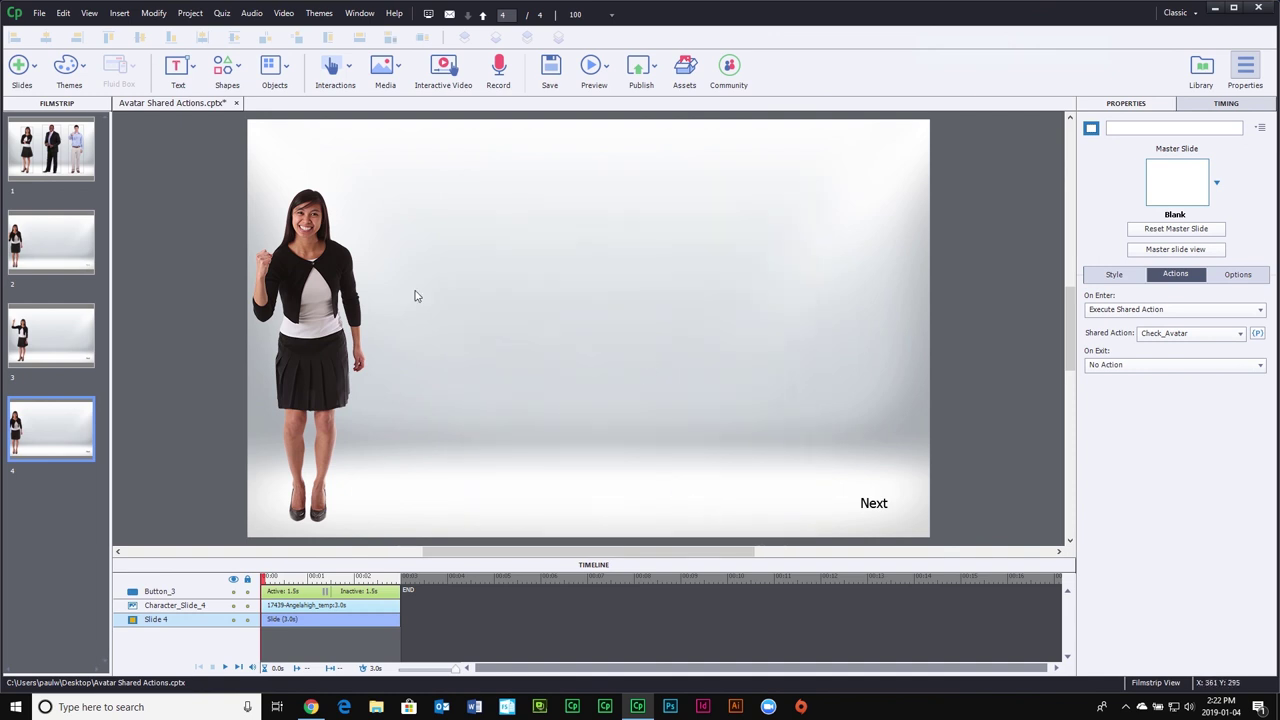
Preview the project as HTML5 in the browser, choose the man in the dark suit as avatar and advance to slide 3
left_click(594, 68)
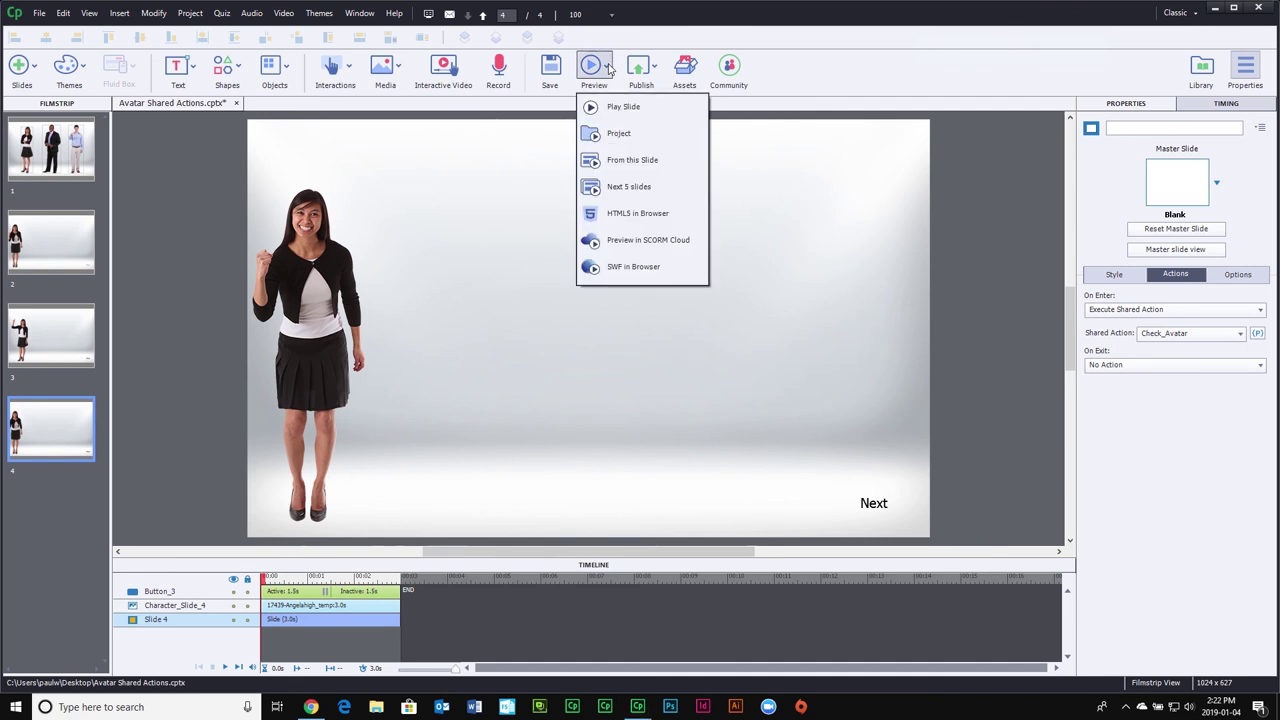
left_click(614, 214)
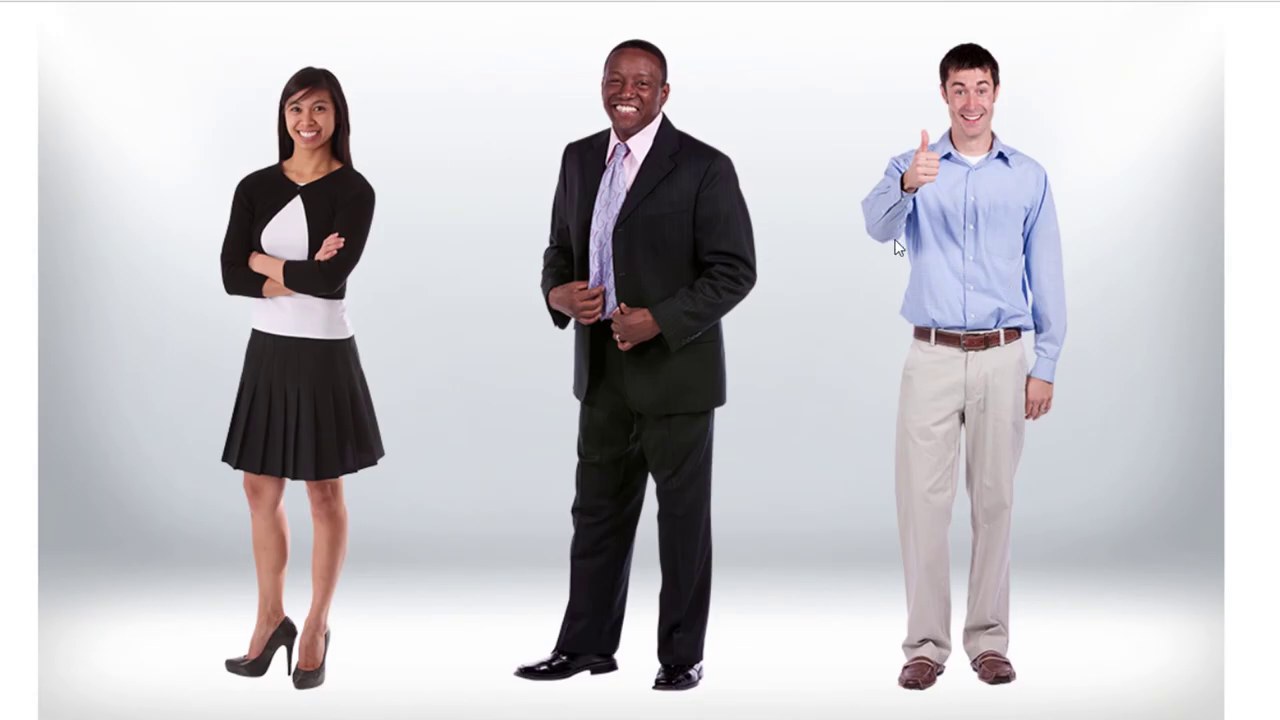
left_click(668, 193)
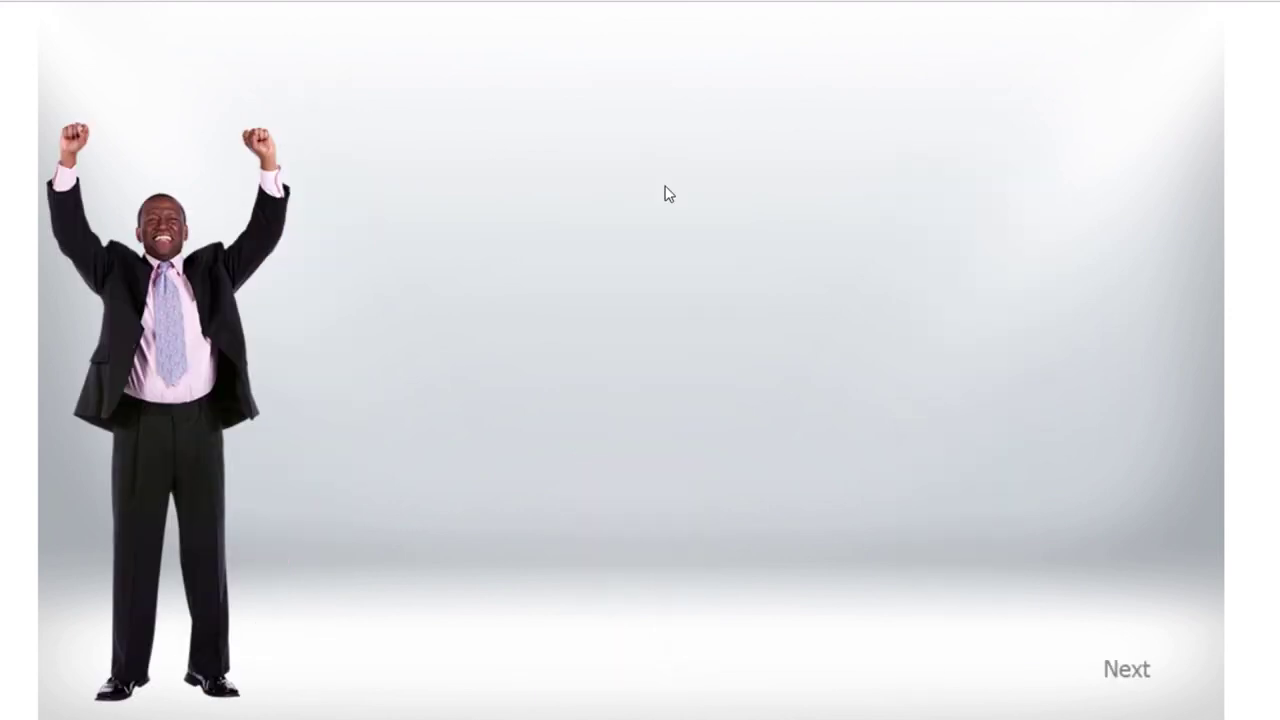
left_click(1147, 668)
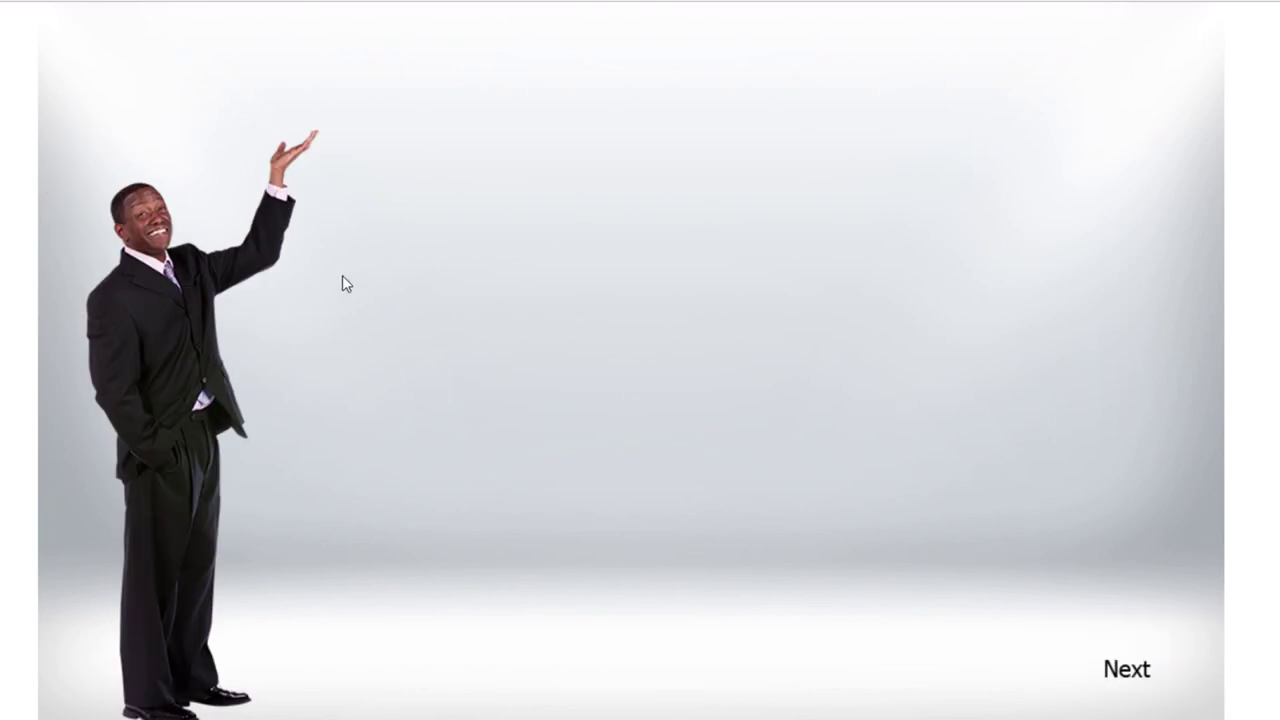